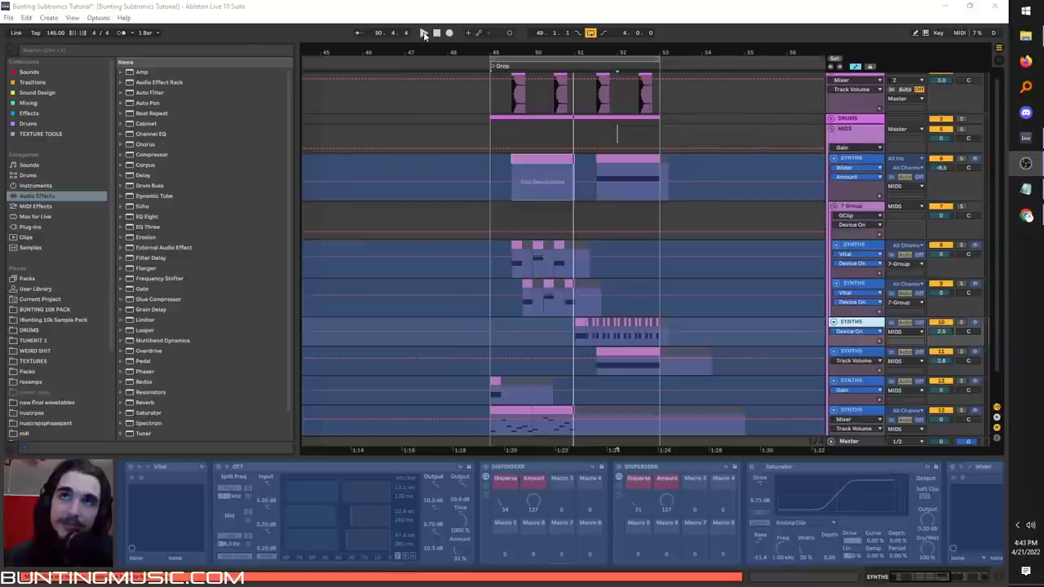
# - Play the Drop loop and inspect the device chains of the SYNTHS tracks
pyautogui.click(424, 33)
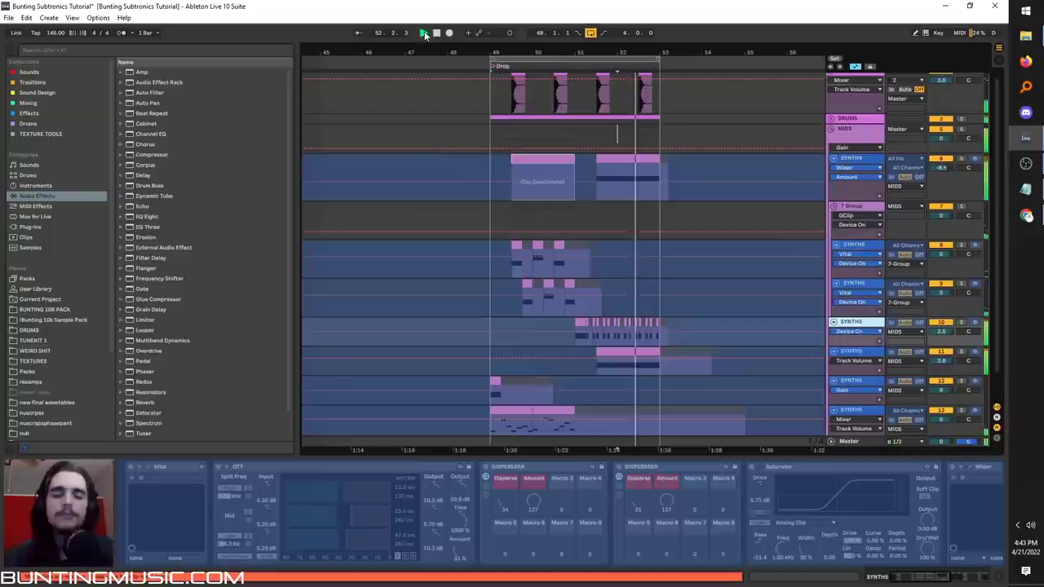
pyautogui.press('space')
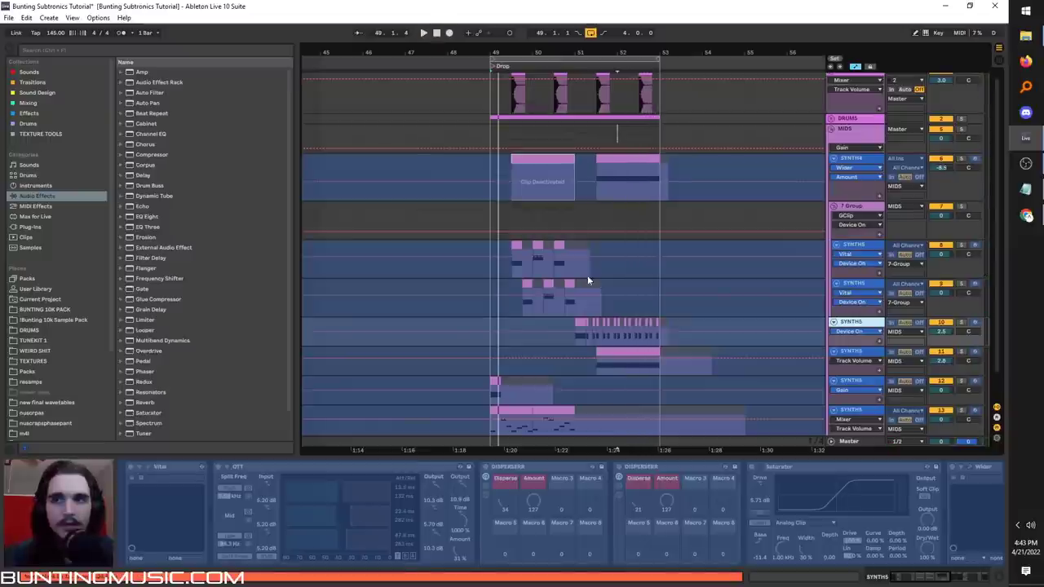
pyautogui.scroll(-1, 865, 375)
pyautogui.click(864, 377)
pyautogui.click(863, 350)
pyautogui.scroll(1, 822, 318)
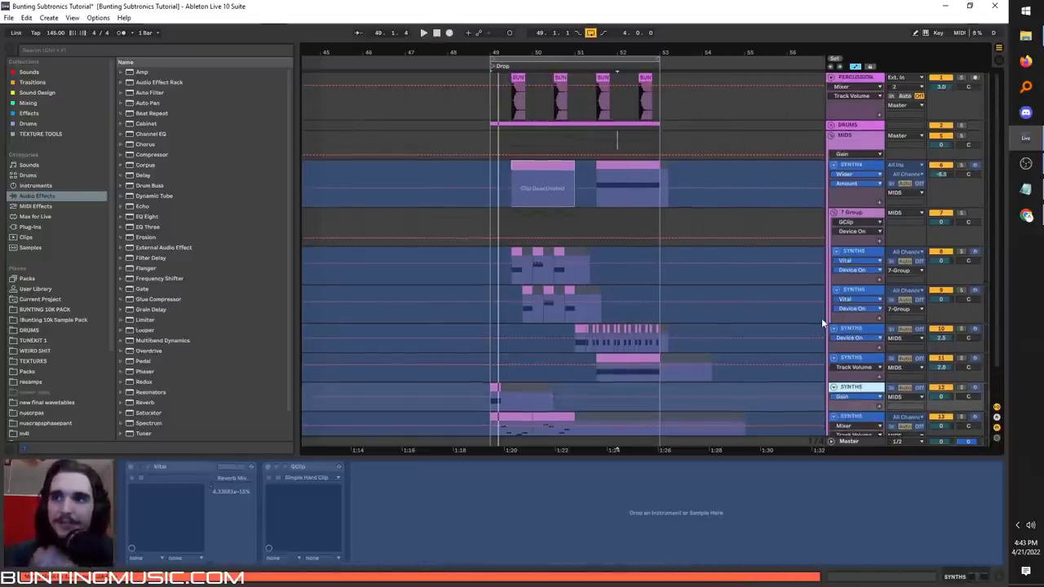
pyautogui.click(1030, 217)
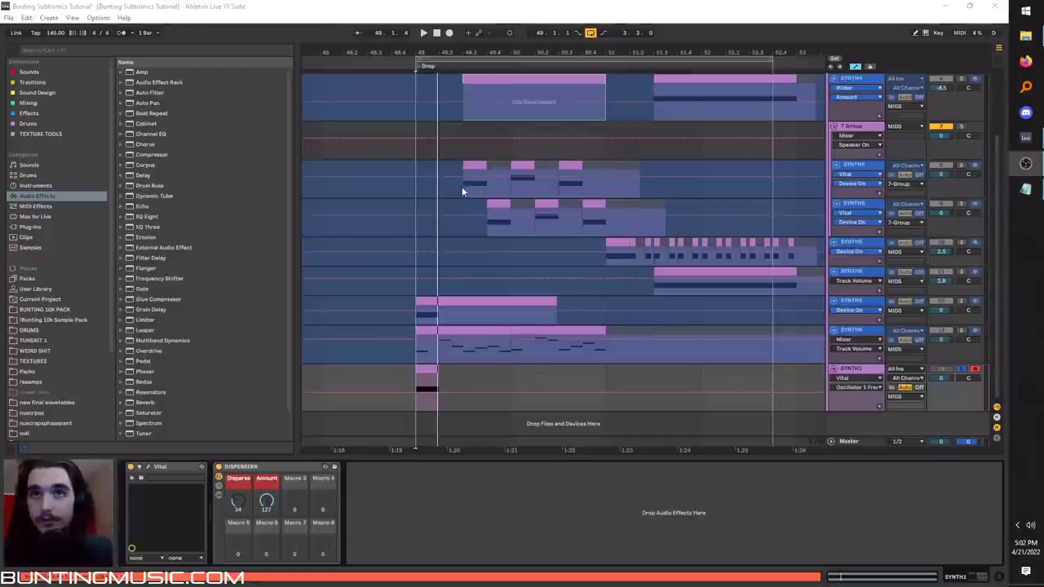
# - Solo the 7 Group and listen to its two SYNTHS tracks from the start of their first clip
pyautogui.click(461, 190)
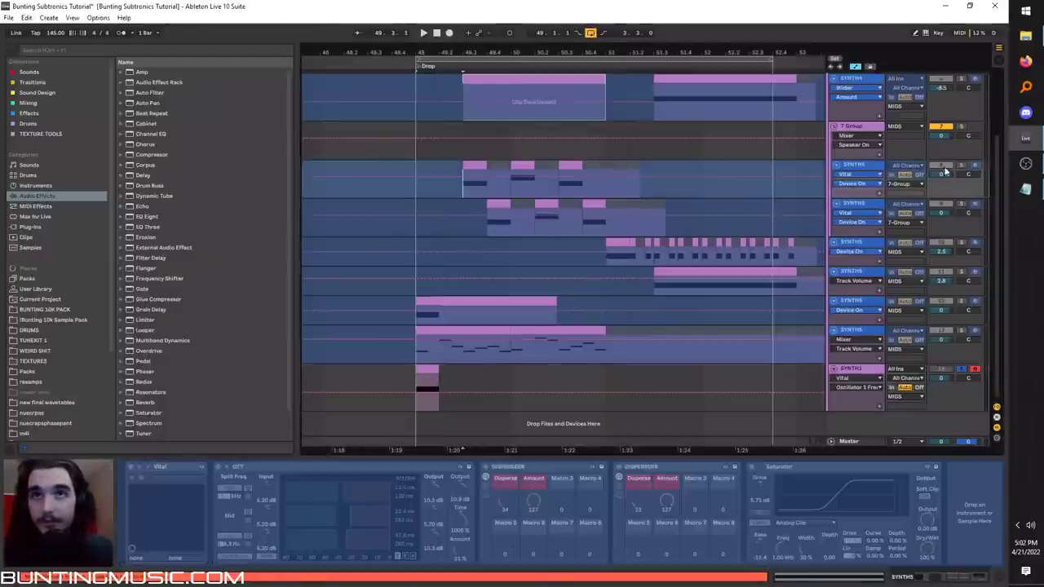
pyautogui.press('space')
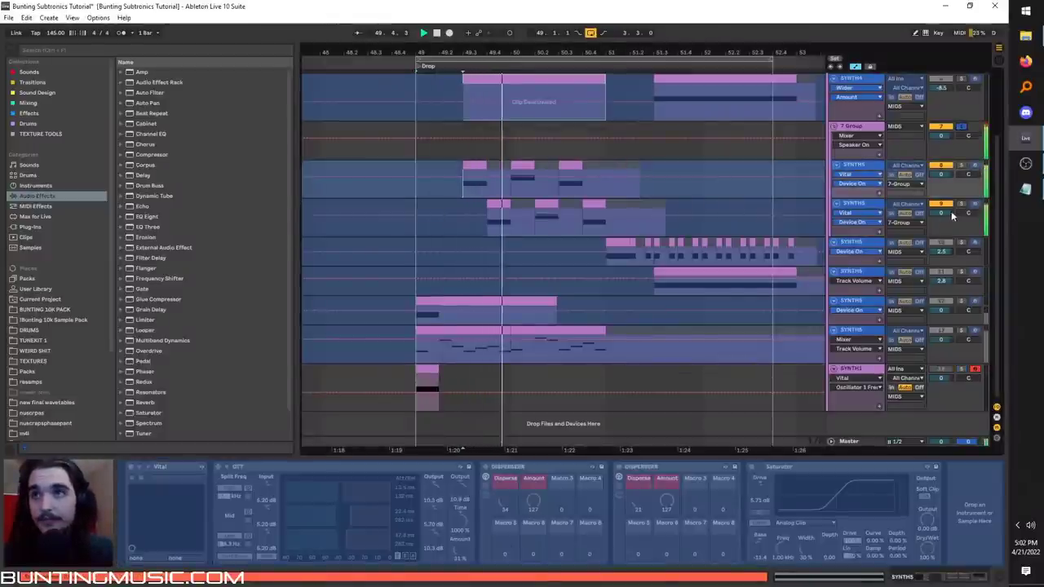
pyautogui.click(655, 284)
# - Open Vital on the SYNTH1 track and, during playback, slightly lower the Disperse macro of the DISPERSERR rack
pyautogui.click(857, 374)
pyautogui.press('space')
pyautogui.click(148, 467)
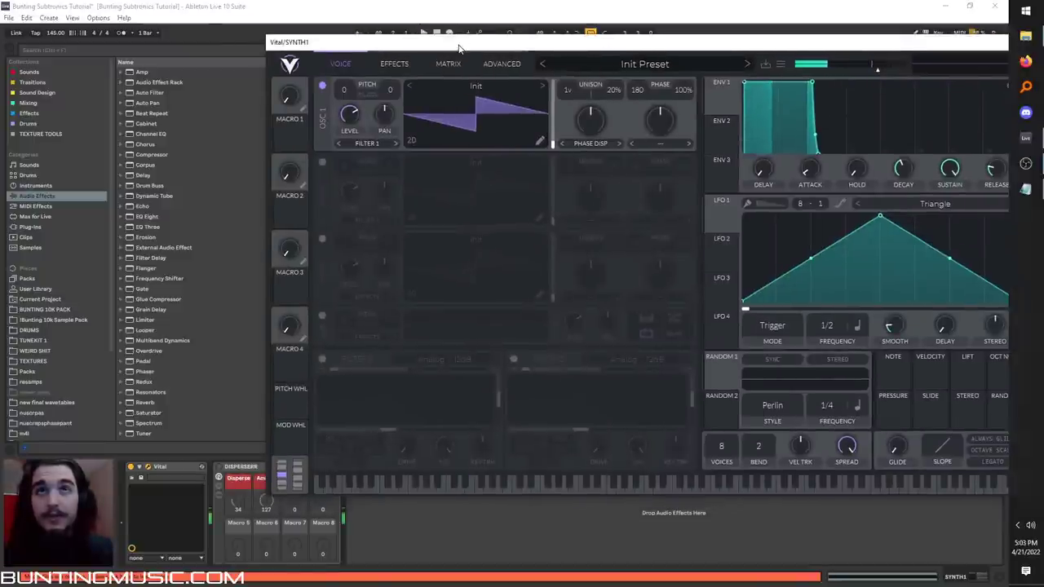
pyautogui.click(219, 466)
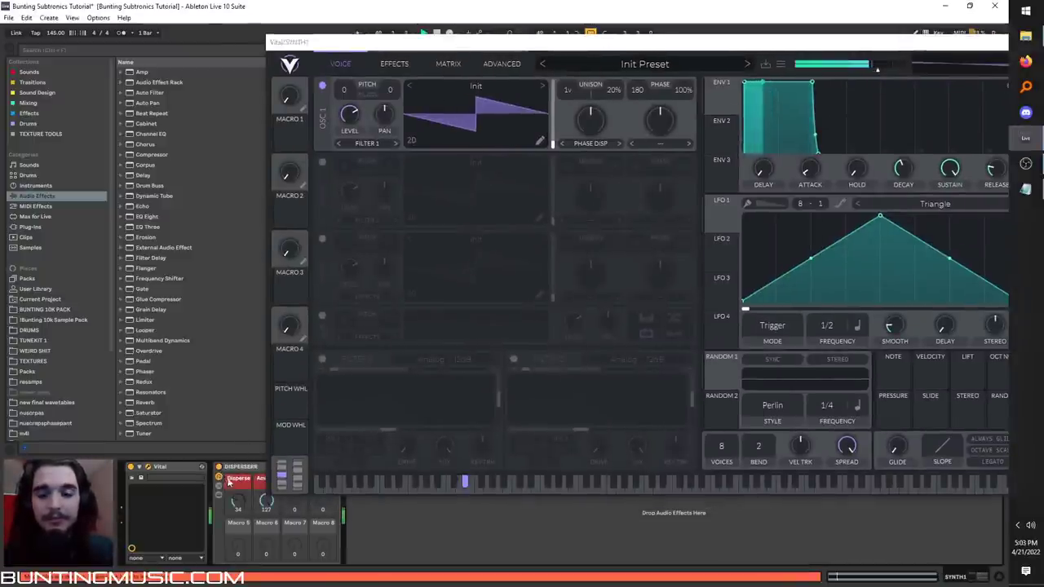
pyautogui.moveTo(233, 498); pyautogui.dragTo(235, 503)
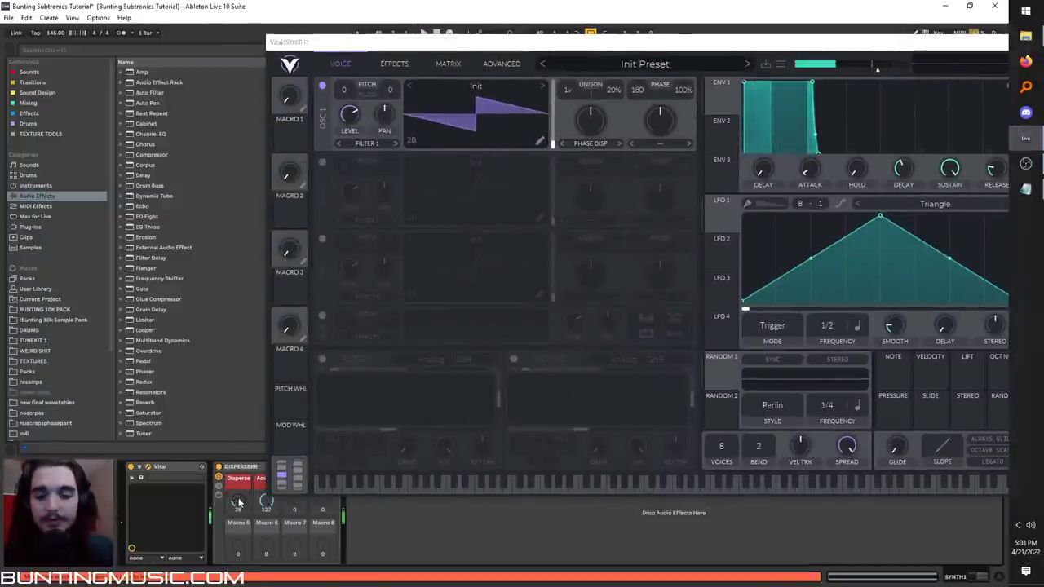
# - Examine the chain of EQ Three devices inside the DISPERSERR rack, from first to last
pyautogui.moveTo(421, 47); pyautogui.dragTo(443, 37)
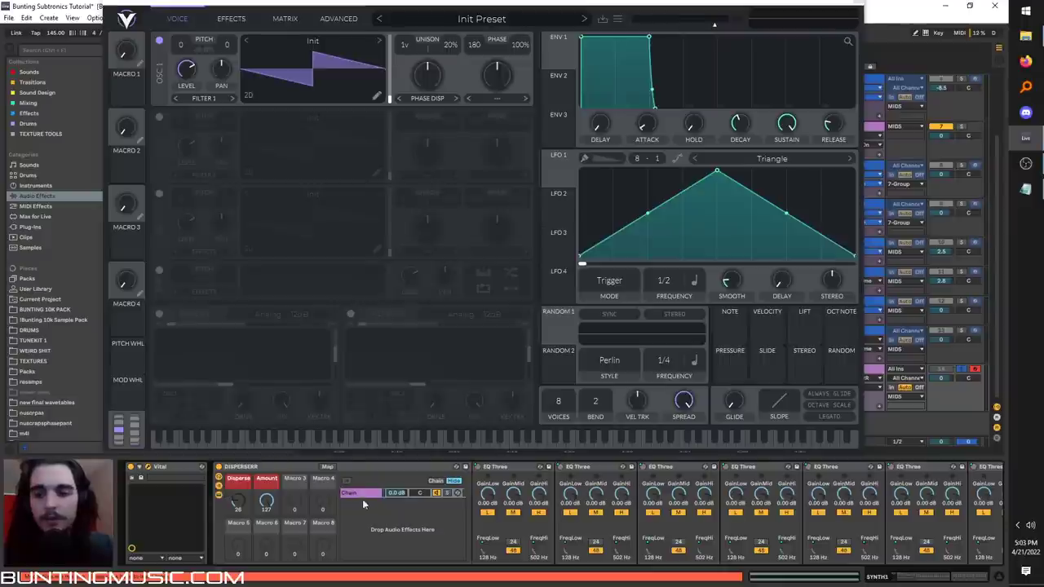
pyautogui.scroll(-3, 362, 499)
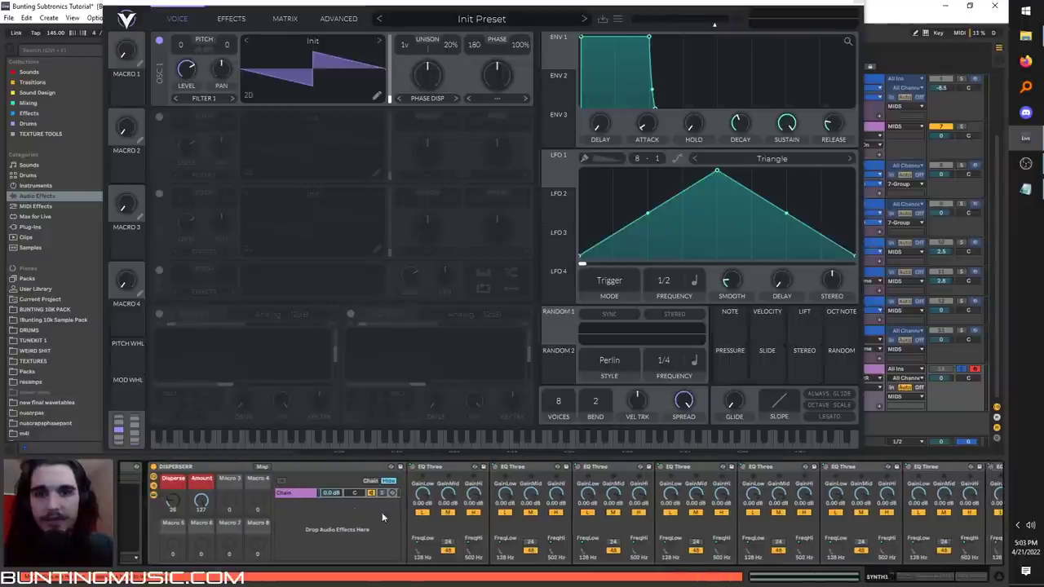
pyautogui.hscroll(8, 344, 539)
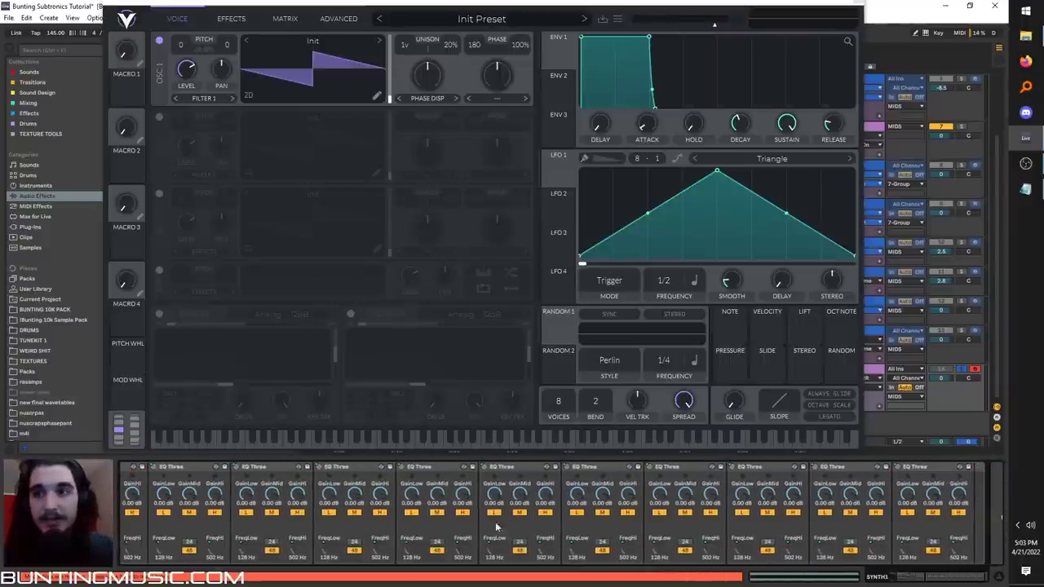
pyautogui.hscroll(-10, 531, 508)
pyautogui.click(187, 495)
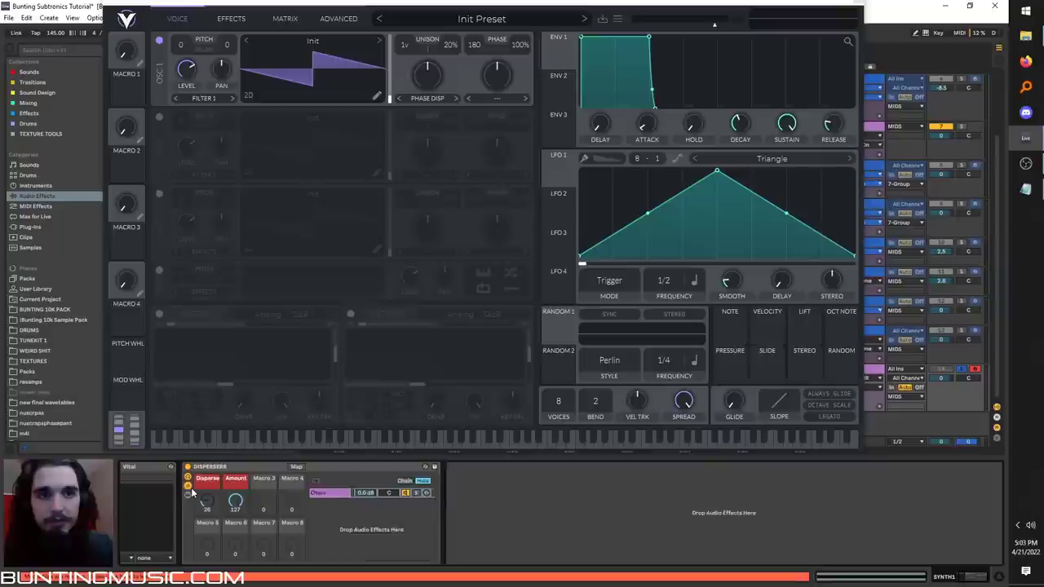
pyautogui.click(188, 486)
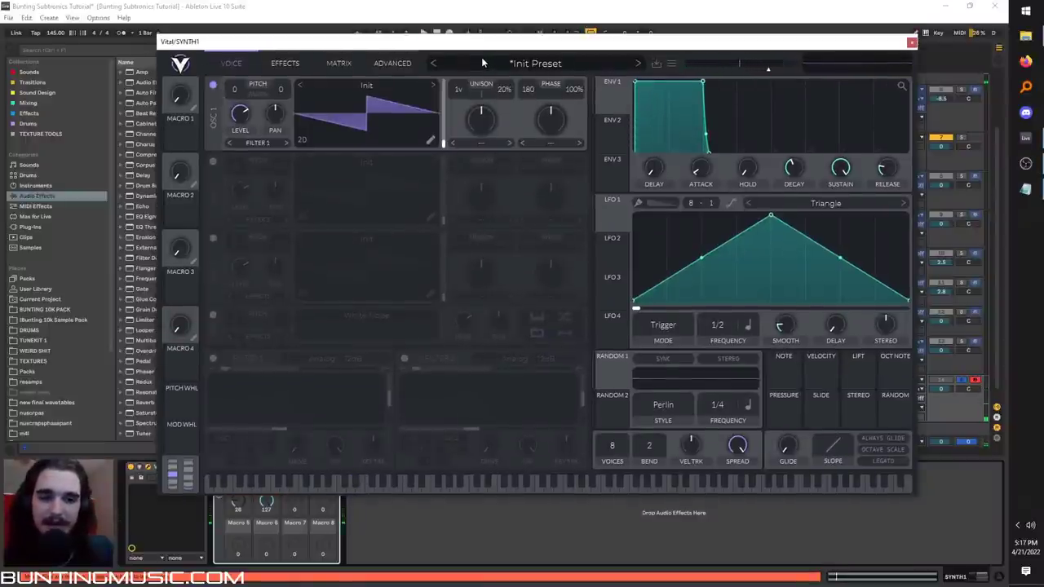
# - Enable Filter 1 with LFO 1 sweeping its cutoff from minimum, blend it to high-pass, and shift the LFO peak earlier
pyautogui.click(212, 359)
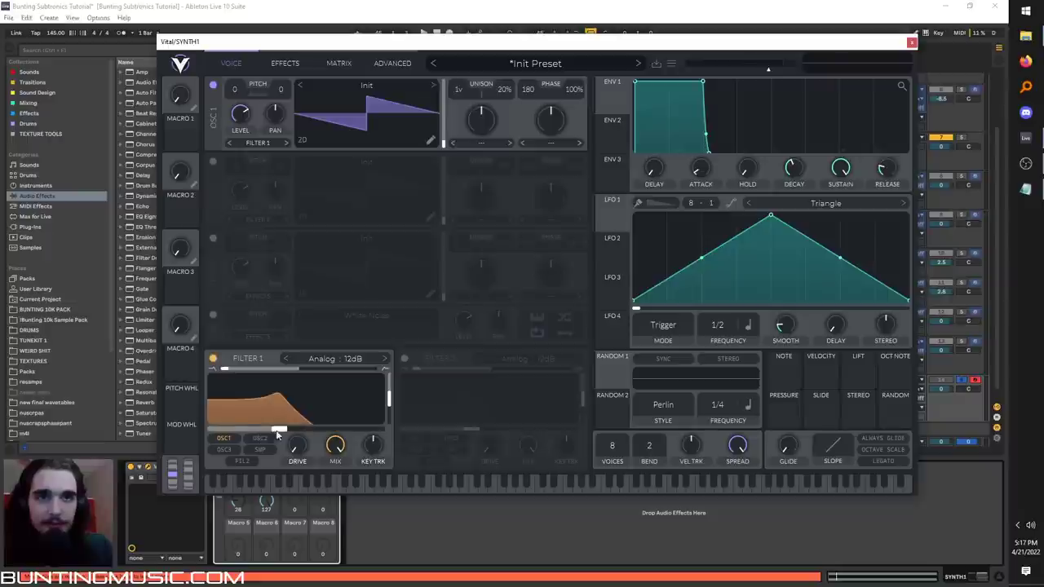
pyautogui.moveTo(279, 430); pyautogui.dragTo(211, 431)
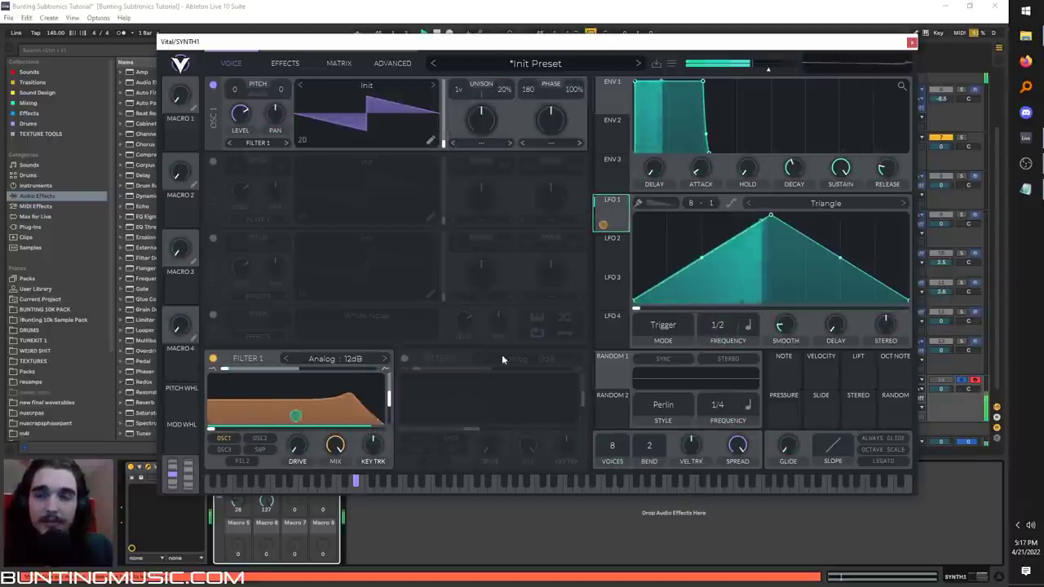
pyautogui.moveTo(281, 369); pyautogui.dragTo(375, 368)
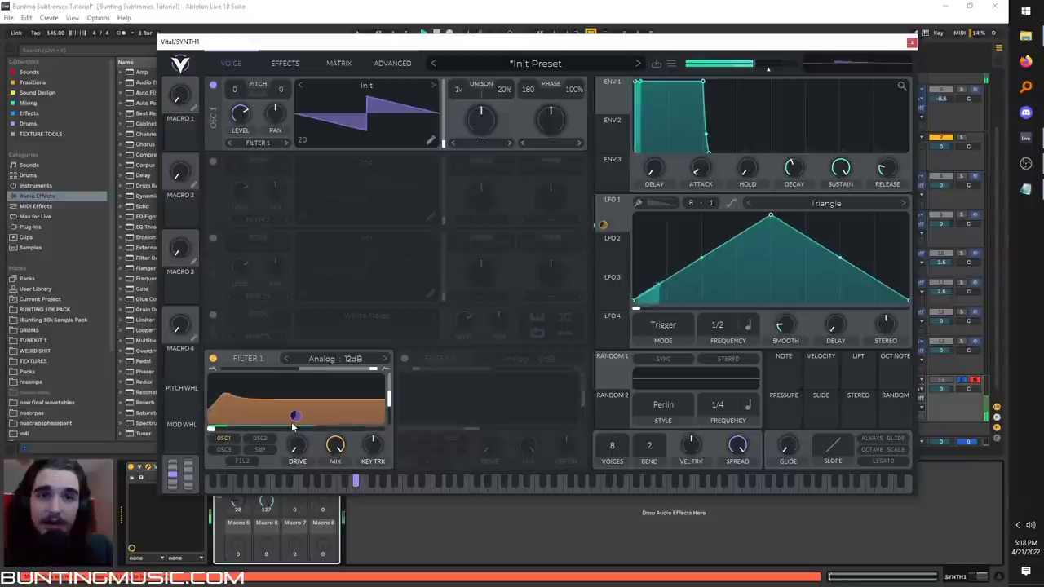
pyautogui.moveTo(770, 217); pyautogui.dragTo(701, 217)
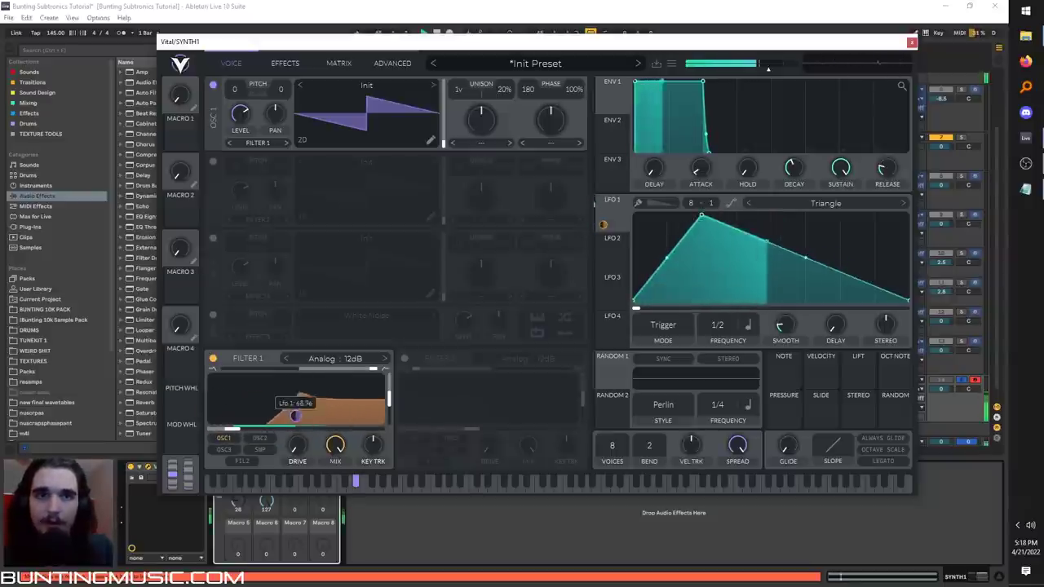
# - Remove the LFO 1 modulation from Filter 1's cutoff, blend back to low-pass, and raise the cutoff to mid-range
pyautogui.rightClick(295, 430)
pyautogui.click(328, 487)
pyautogui.moveTo(360, 370); pyautogui.dragTo(224, 371)
pyautogui.moveTo(233, 430); pyautogui.dragTo(292, 438)
# - Raise Filter 1's resonance and drive to maximum while the note plays
pyautogui.press('space')
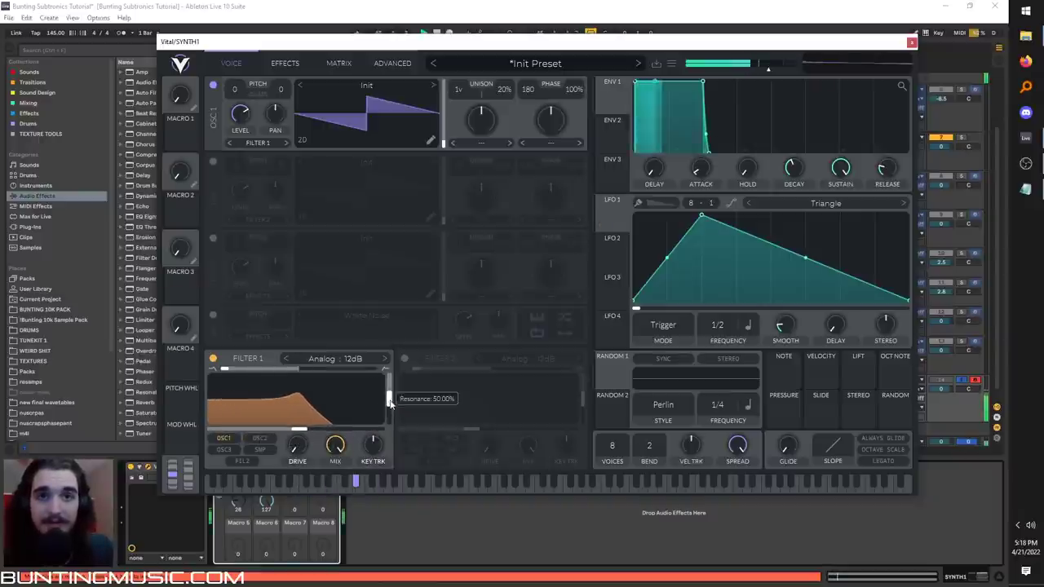
pyautogui.moveTo(390, 404); pyautogui.dragTo(389, 374)
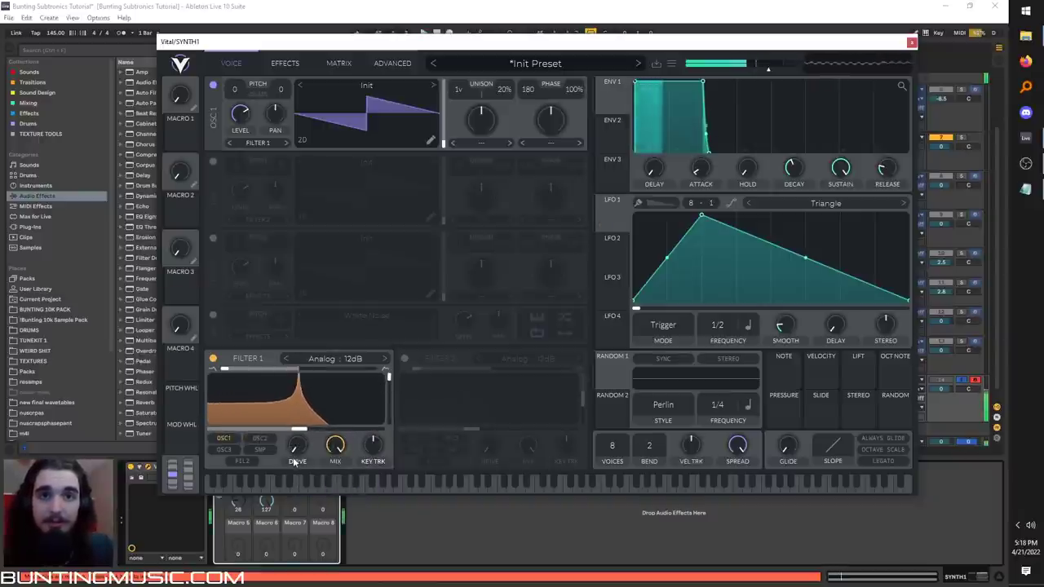
pyautogui.moveTo(294, 460); pyautogui.dragTo(293, 425)
# - Enable Vital's Distortion effect, set its type to Hard Clip, and raise the drive to maximum
pyautogui.click(285, 64)
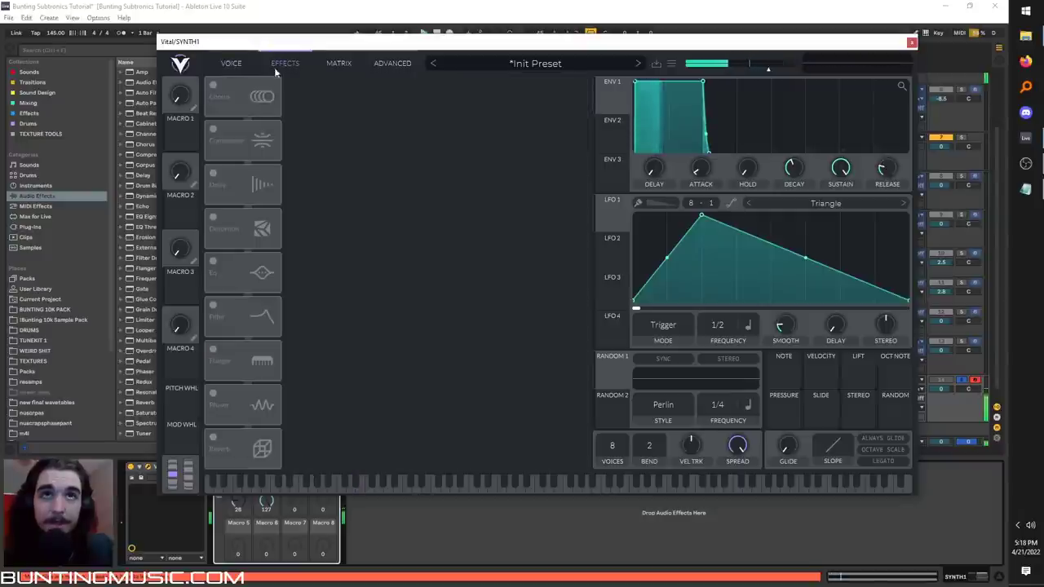
pyautogui.click(213, 217)
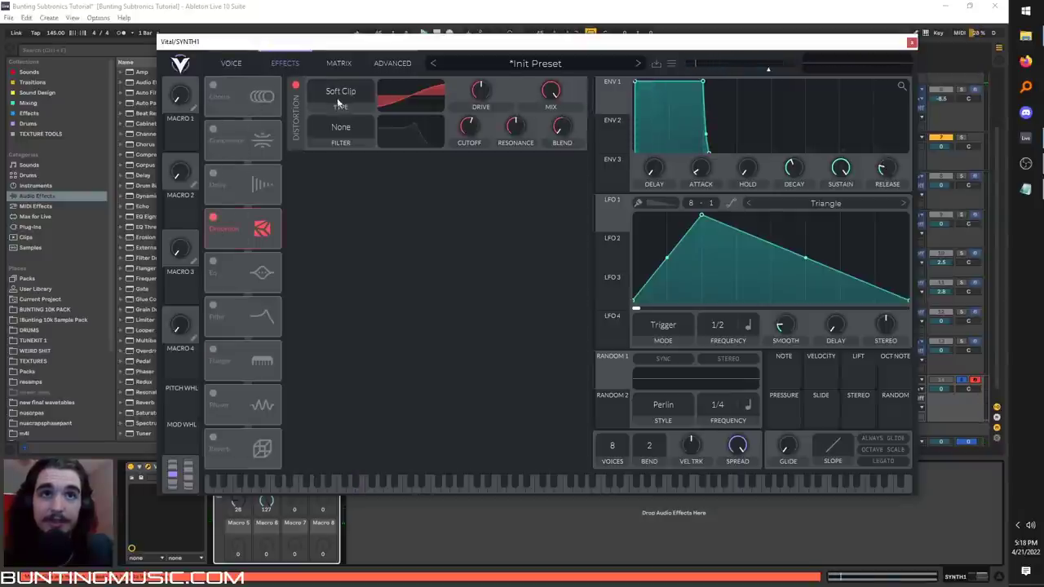
pyautogui.click(341, 100)
pyautogui.click(328, 146)
pyautogui.click(367, 95)
pyautogui.click(326, 134)
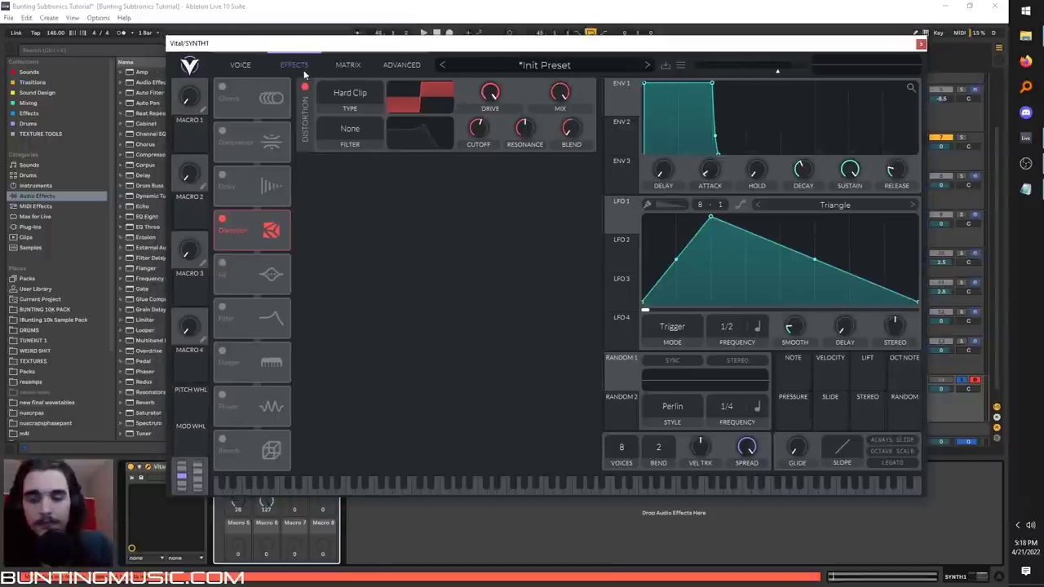
# - Change Filter 1 to the Digital 12dB model and lower its cutoff to about 9.15 semitones
pyautogui.click(242, 63)
pyautogui.click(350, 361)
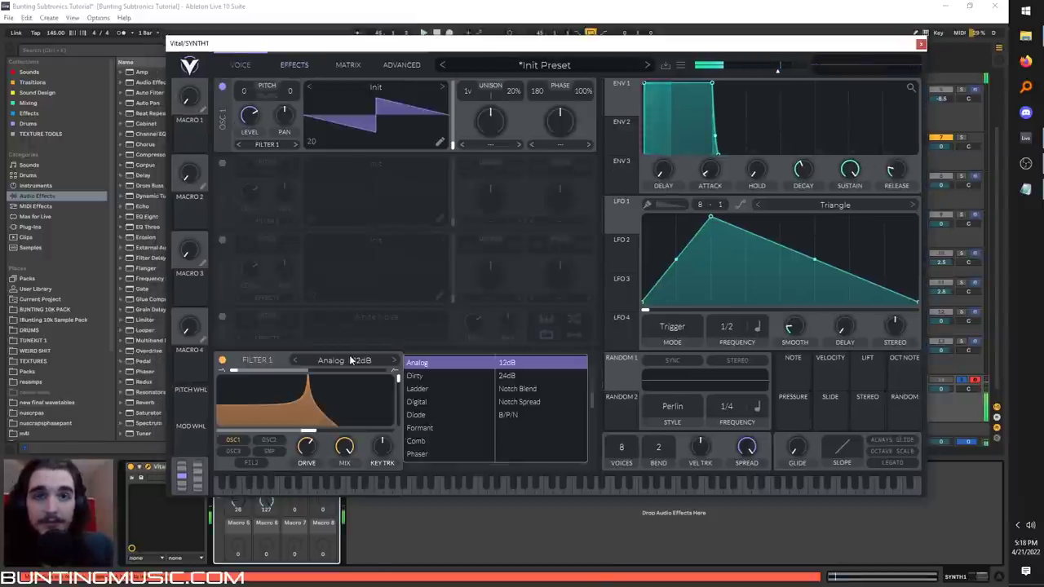
pyautogui.click(416, 402)
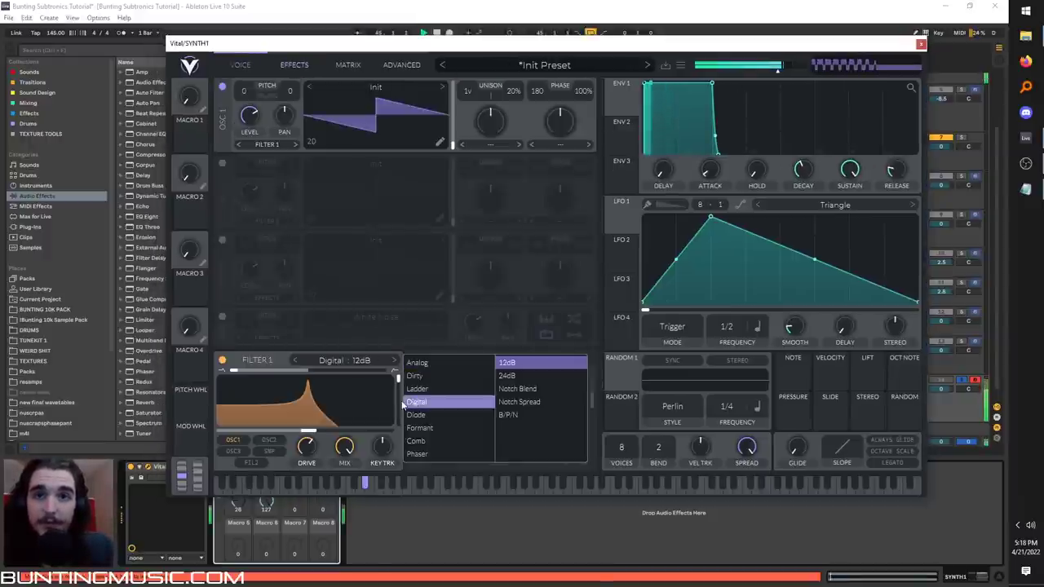
pyautogui.click(304, 455)
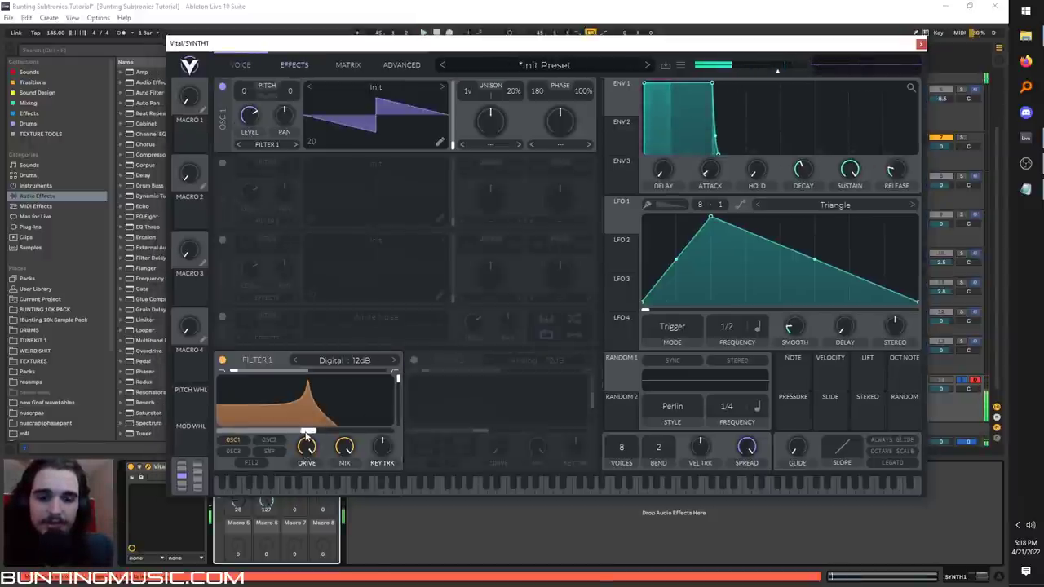
pyautogui.moveTo(306, 437)
pyautogui.mouseDown()
pyautogui.moveTo(322, 435)
pyautogui.moveTo(302, 430)
pyautogui.mouseUp()
pyautogui.press('space')
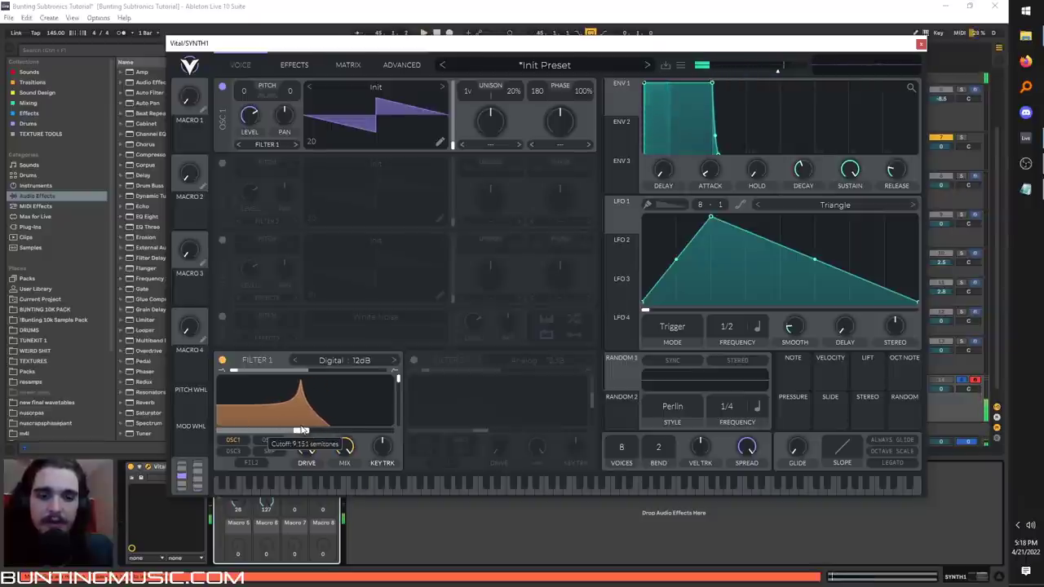
# - Enable the Chorus effect, set its frequency to Freeze, and lower its depth, delay times and mix
pyautogui.click(296, 67)
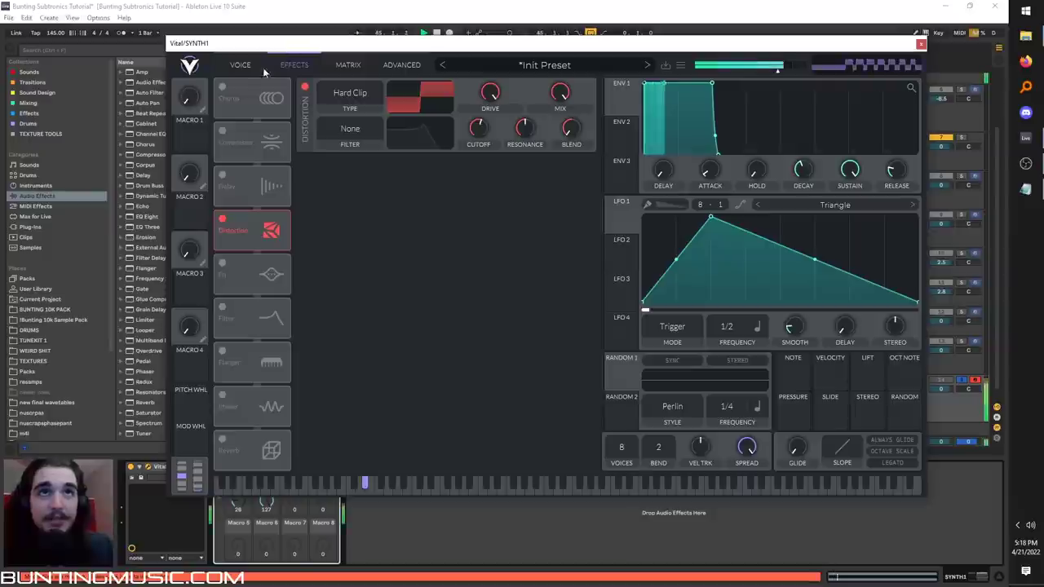
pyautogui.click(222, 86)
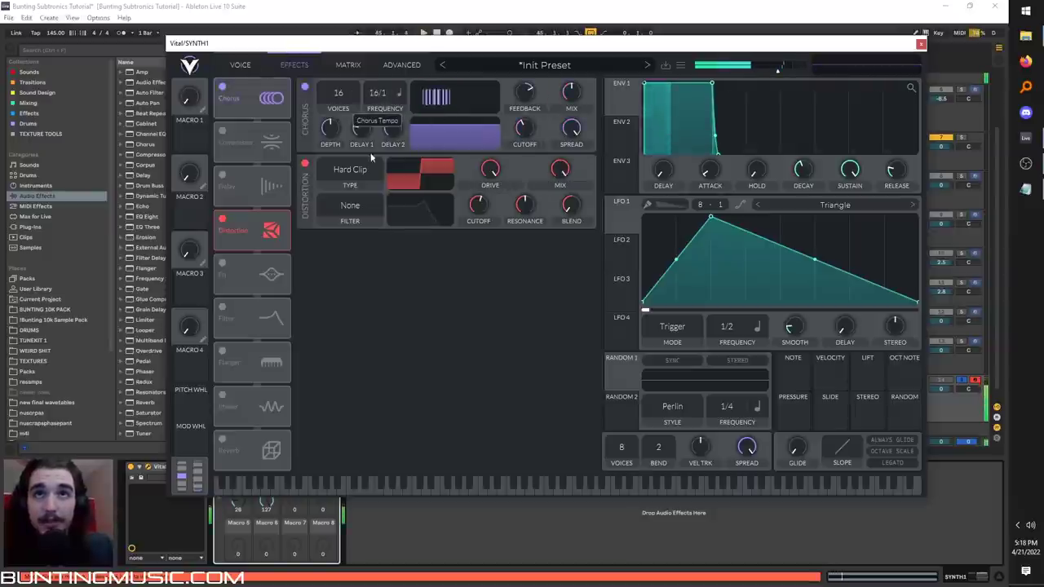
pyautogui.moveTo(369, 157); pyautogui.dragTo(370, 168)
pyautogui.moveTo(391, 129); pyautogui.dragTo(371, 163)
pyautogui.moveTo(331, 129); pyautogui.dragTo(331, 172)
pyautogui.press('space')
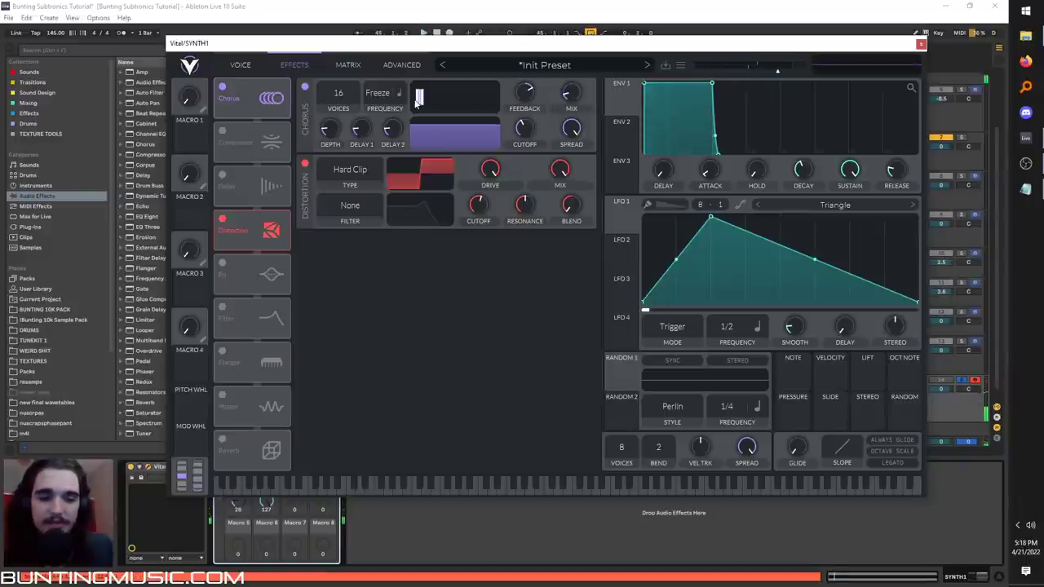
# - Enable the Multiband Compressor effect and raise Filter 1's cutoff to about 13.7 semitones
pyautogui.click(222, 130)
pyautogui.press('space')
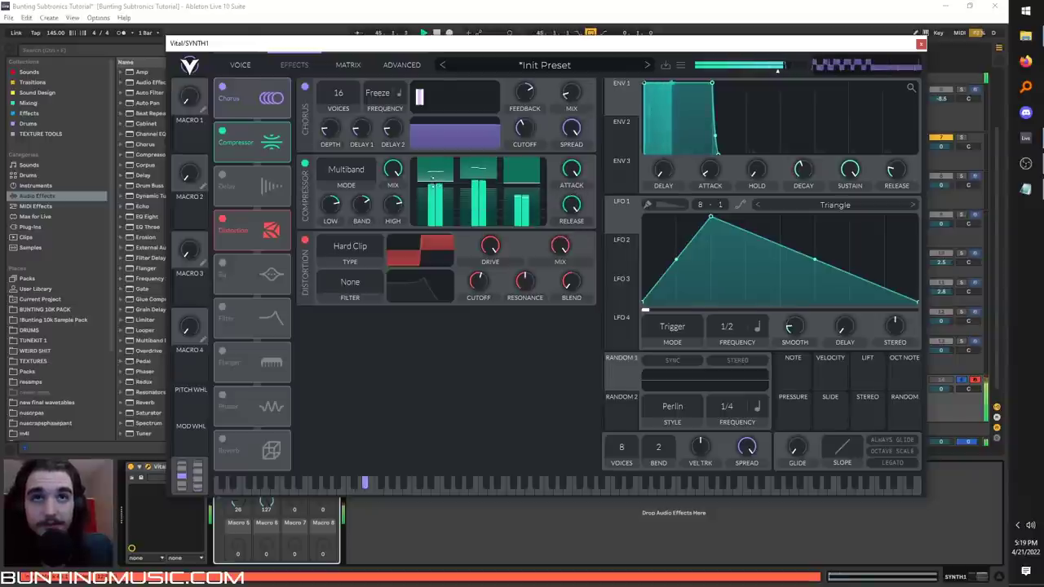
pyautogui.click(239, 63)
pyautogui.moveTo(303, 431); pyautogui.dragTo(318, 431)
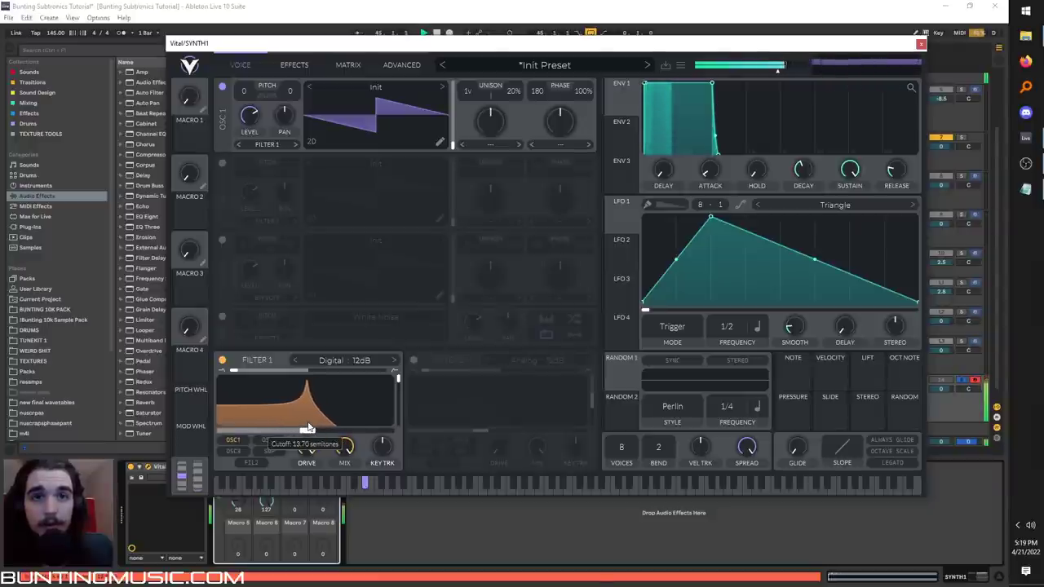
# - Duplicate the DISPERSERR rack on SYNTH1 and set the copy's Disperse macro to 24
pyautogui.click(295, 65)
pyautogui.moveTo(313, 48); pyautogui.dragTo(413, 32)
pyautogui.rightClick(243, 465)
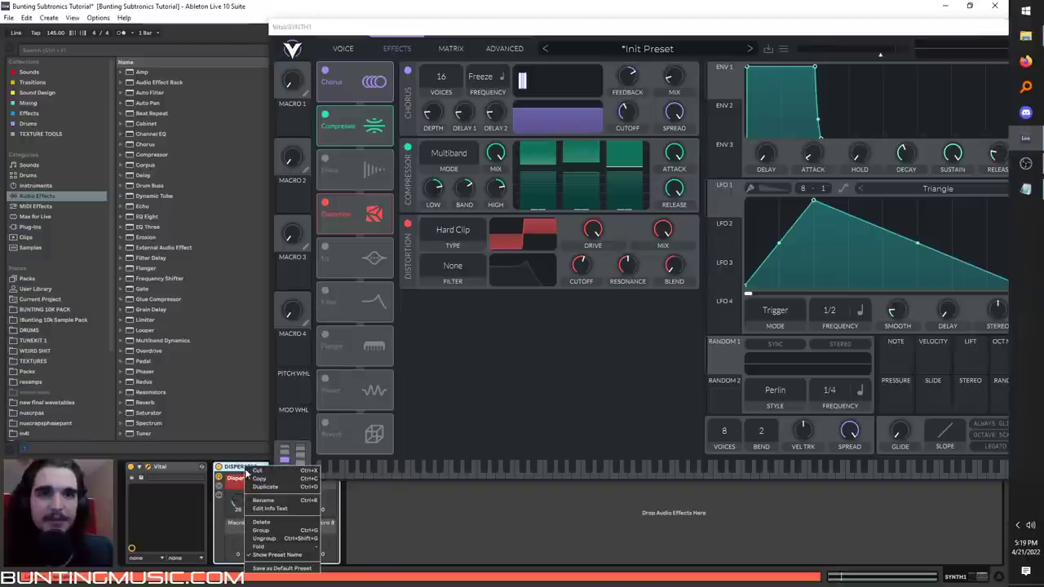
pyautogui.click(262, 487)
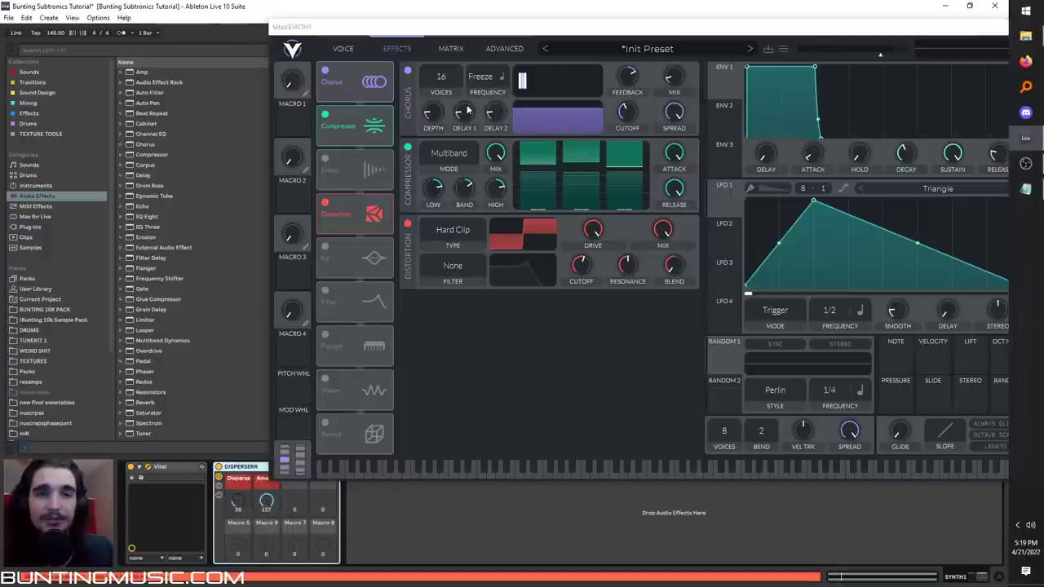
pyautogui.press('space')
pyautogui.moveTo(432, 32); pyautogui.dragTo(454, 124)
pyautogui.moveTo(457, 62); pyautogui.dragTo(491, 36)
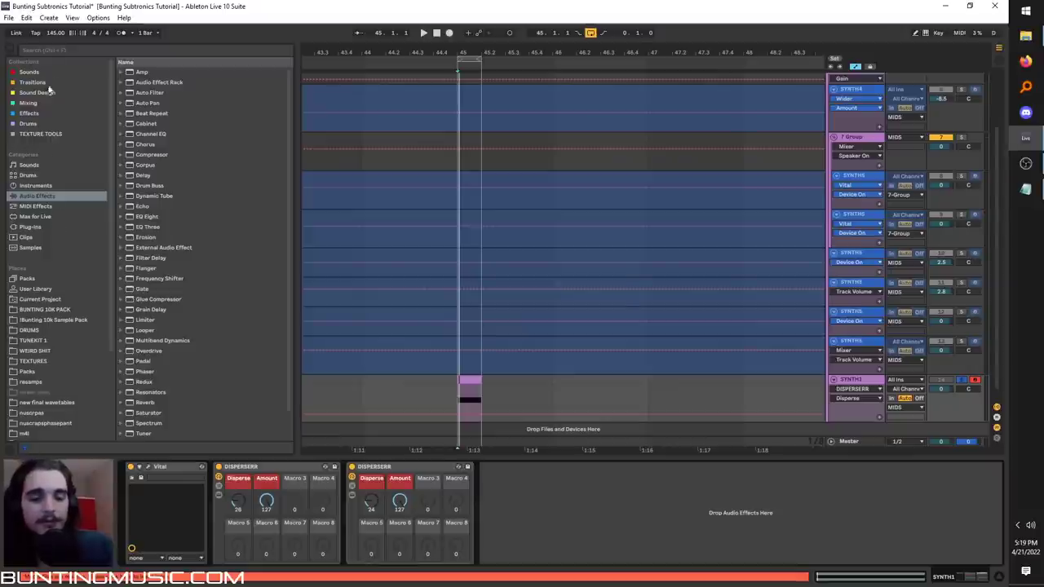
# - Load the GClip plug-in after the DISPERSERR racks on SYNTH1 and set its gain to 12.0 dB with 0% softness
pyautogui.click(55, 49)
pyautogui.write('gt')
pyautogui.click(49, 226)
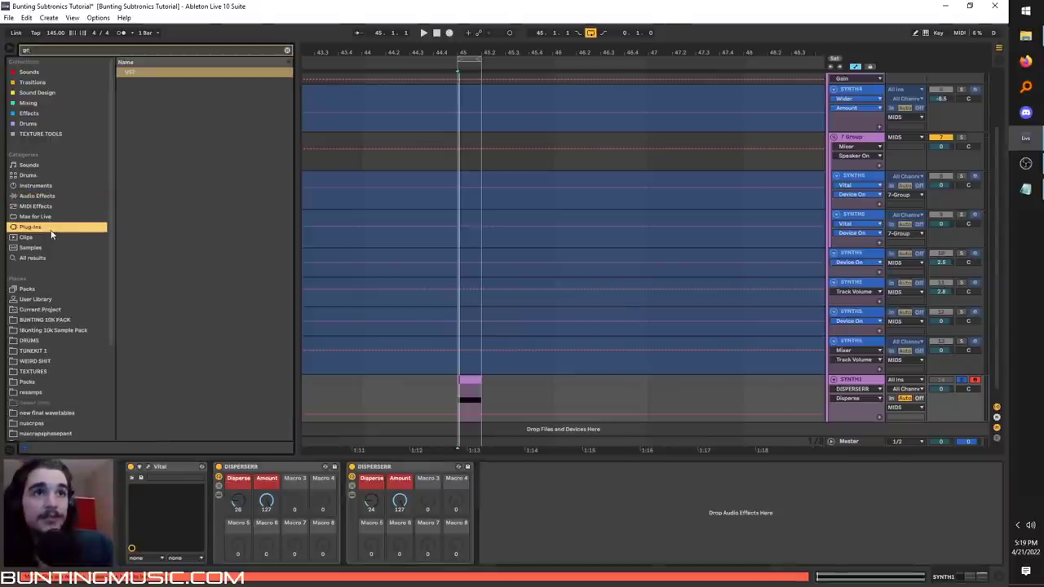
pyautogui.click(128, 74)
pyautogui.doubleClick(134, 84)
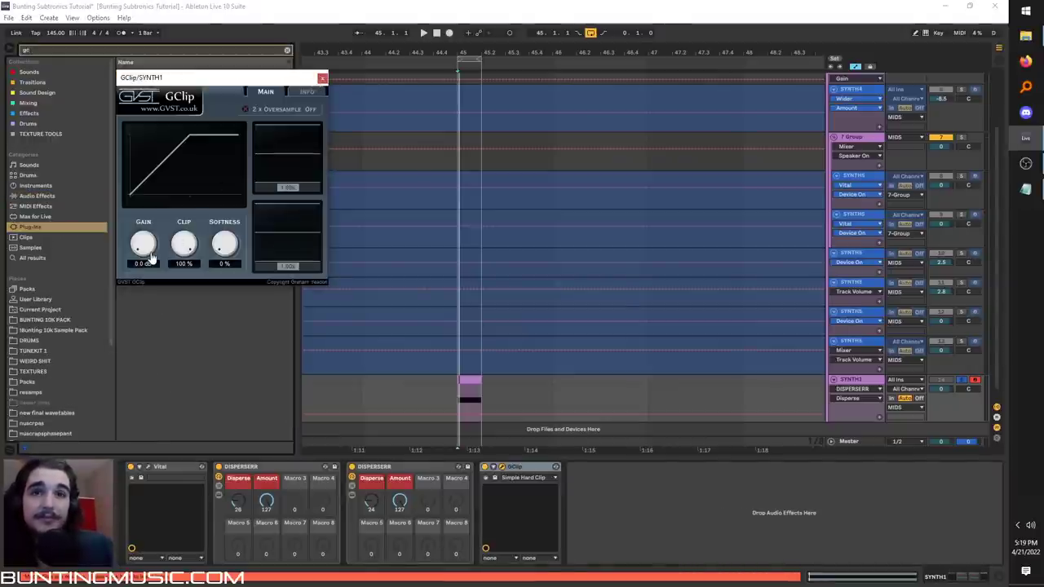
pyautogui.moveTo(151, 258); pyautogui.dragTo(145, 248)
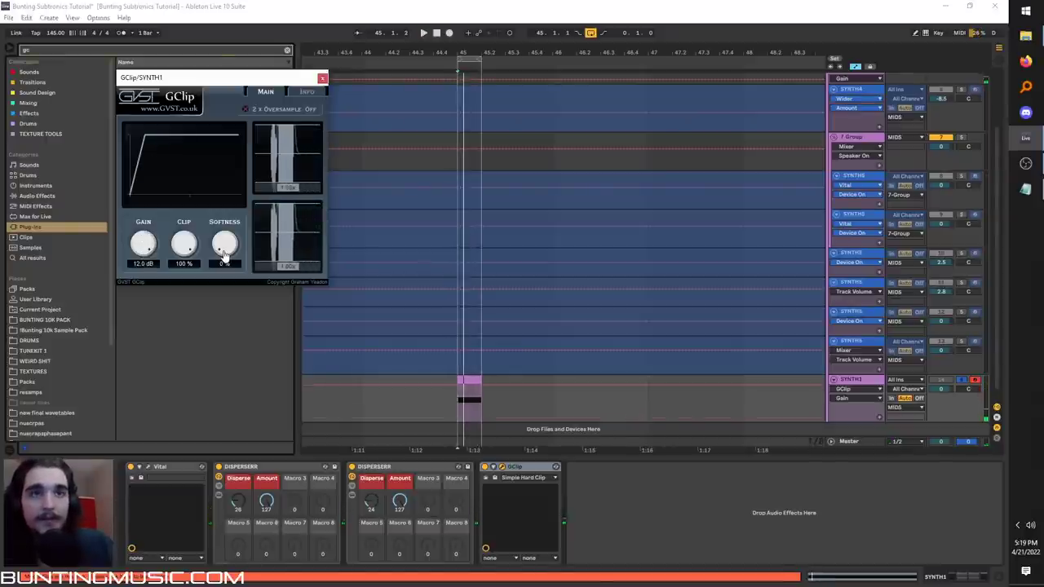
pyautogui.moveTo(224, 254); pyautogui.dragTo(221, 278)
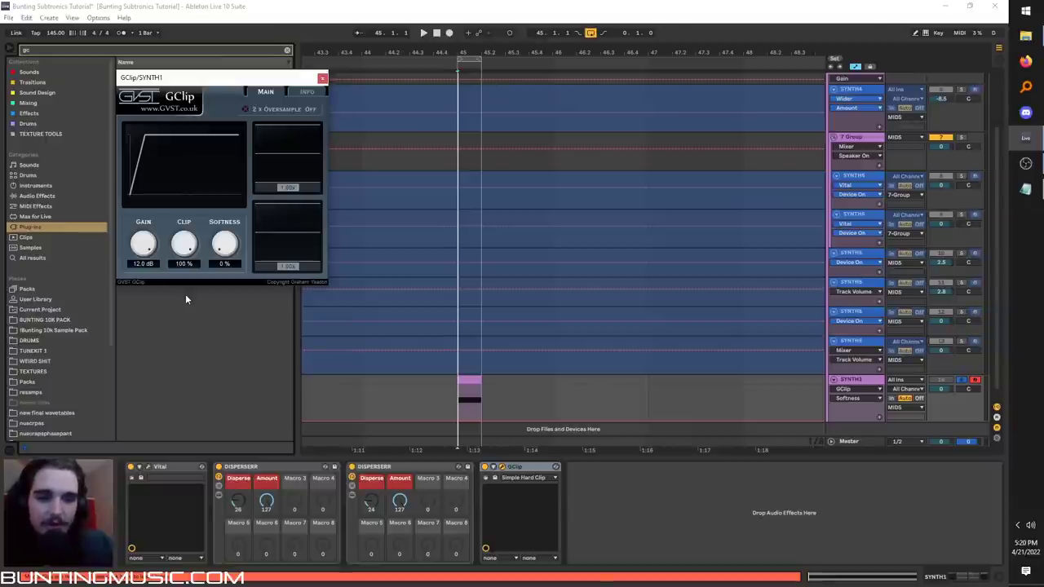
pyautogui.click(322, 79)
# - Insert the OTT preset before GClip, lower its amount to 25 %, and compare the sound with it bypassed and active
pyautogui.click(78, 49)
pyautogui.write('ottt')
pyautogui.click(57, 196)
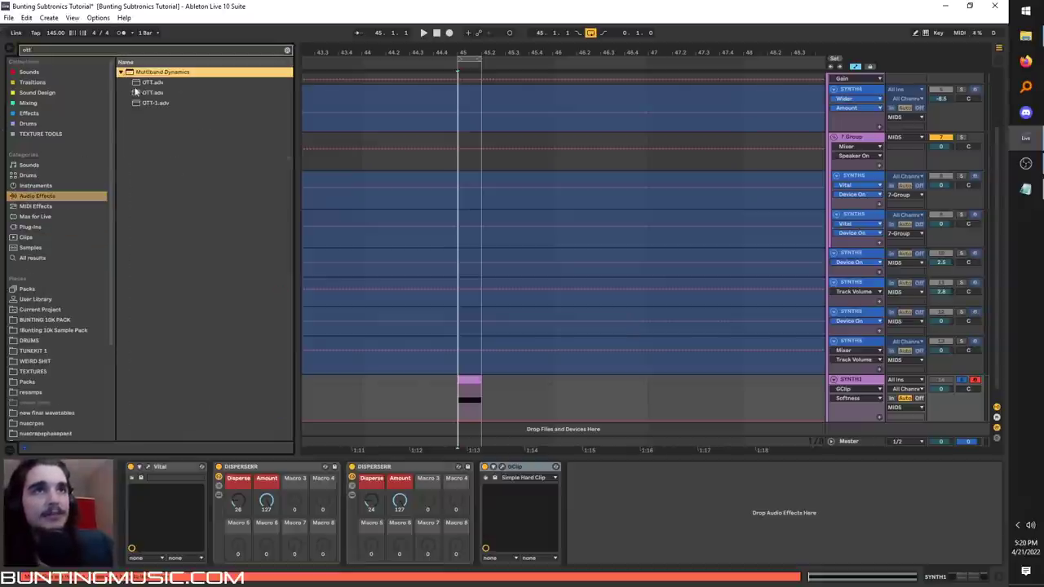
pyautogui.doubleClick(137, 84)
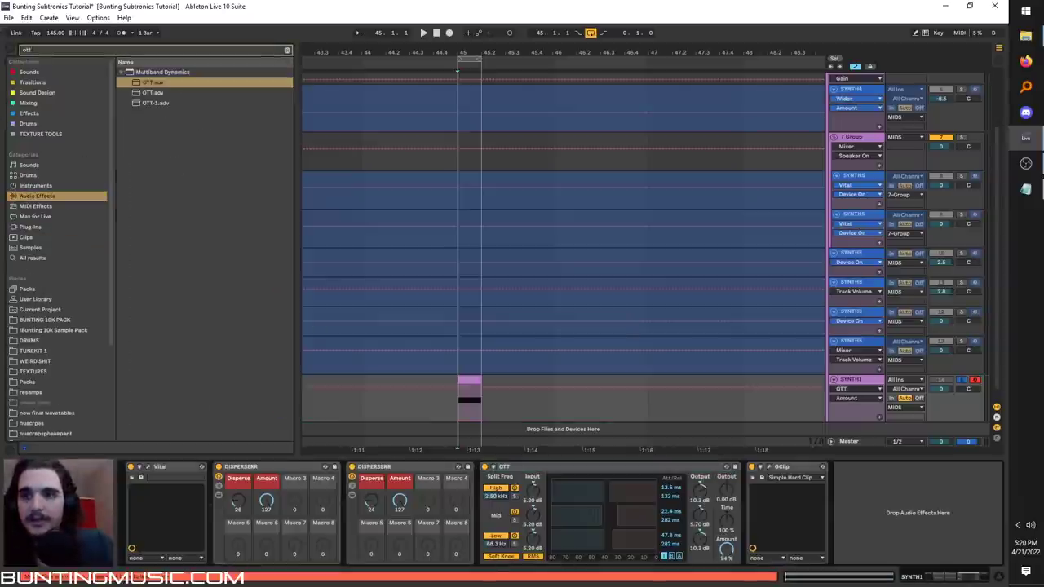
pyautogui.press('space')
pyautogui.click(485, 467)
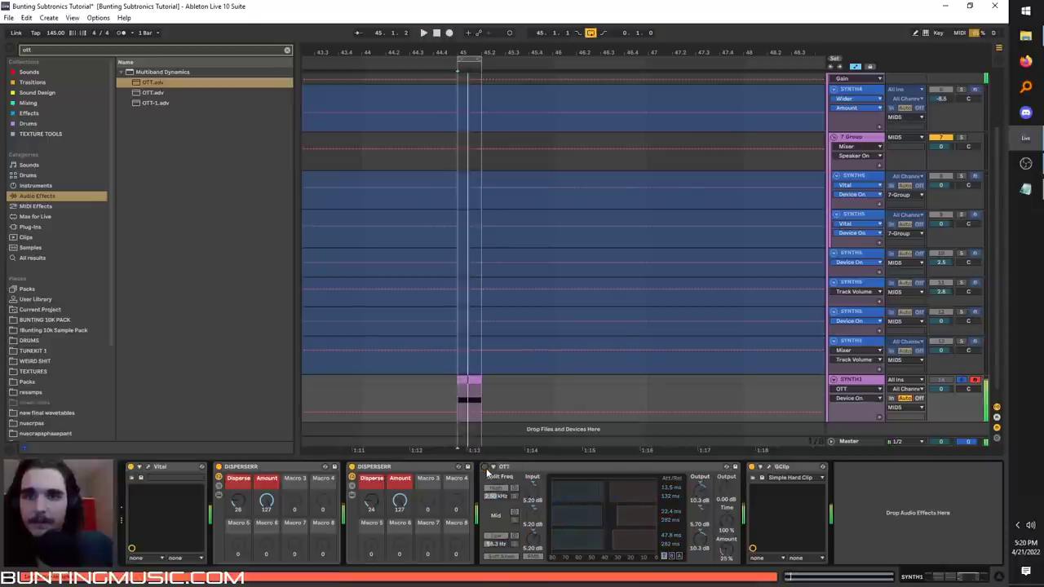
pyautogui.click(487, 469)
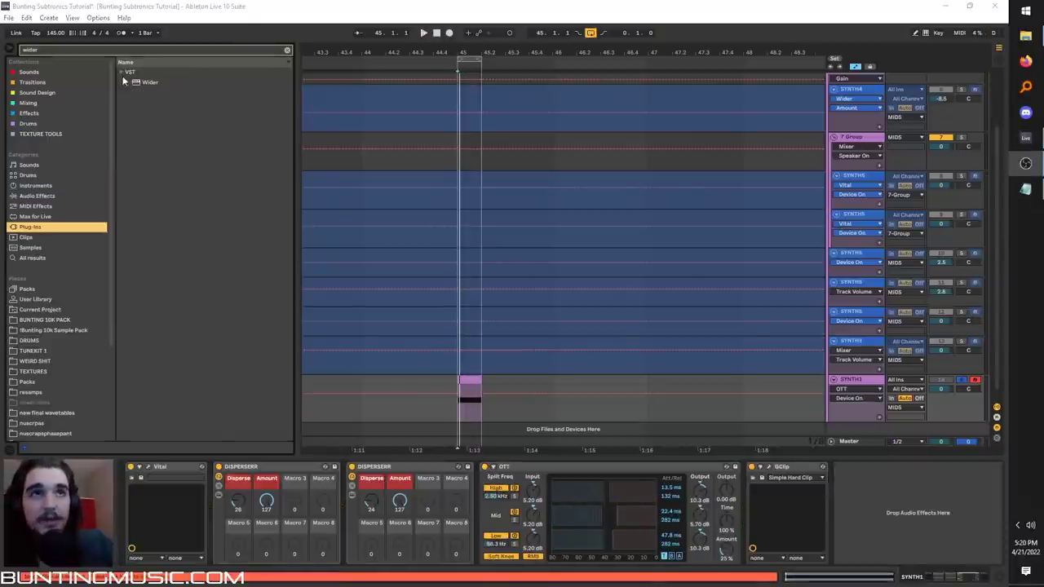
# - Insert the Wider plug-in between OTT and GClip and adjust its Amount during playback
pyautogui.doubleClick(140, 83)
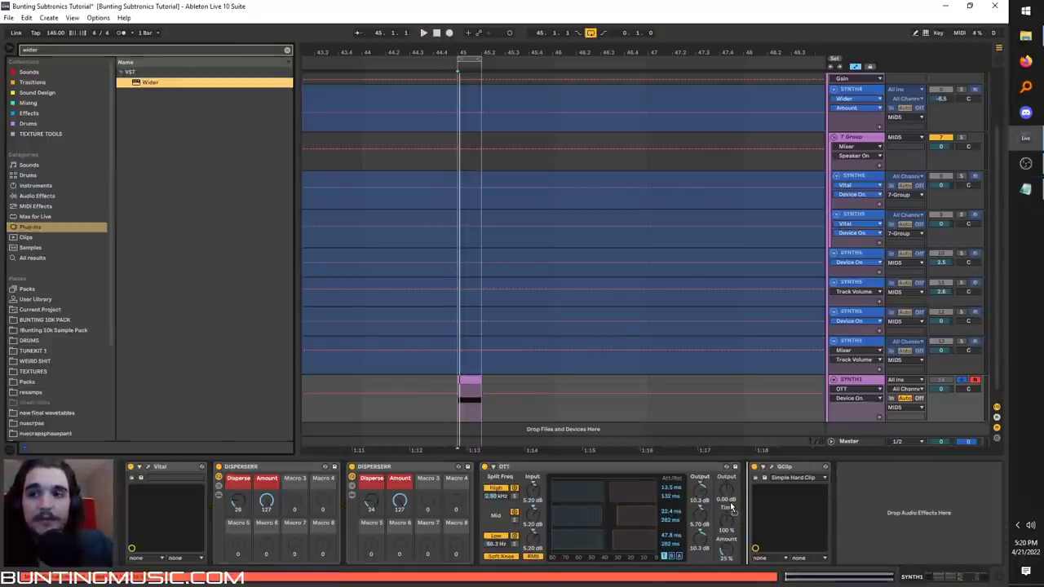
pyautogui.press('space')
pyautogui.moveTo(364, 200); pyautogui.dragTo(422, 183)
pyautogui.press('space')
pyautogui.hotkey('ctrl', 'alt', 'p')
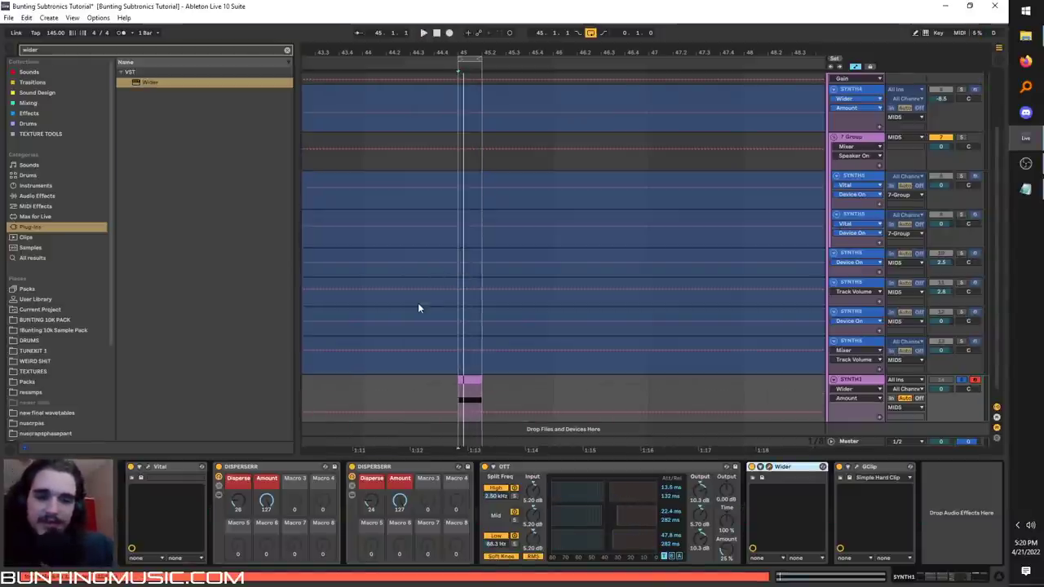
# - Locate the first SYNTH5 clips just after the Drop marker and play them, first with the group and then soloed
pyautogui.scroll(-3, 496, 367)
pyautogui.hscroll(3, 530, 318)
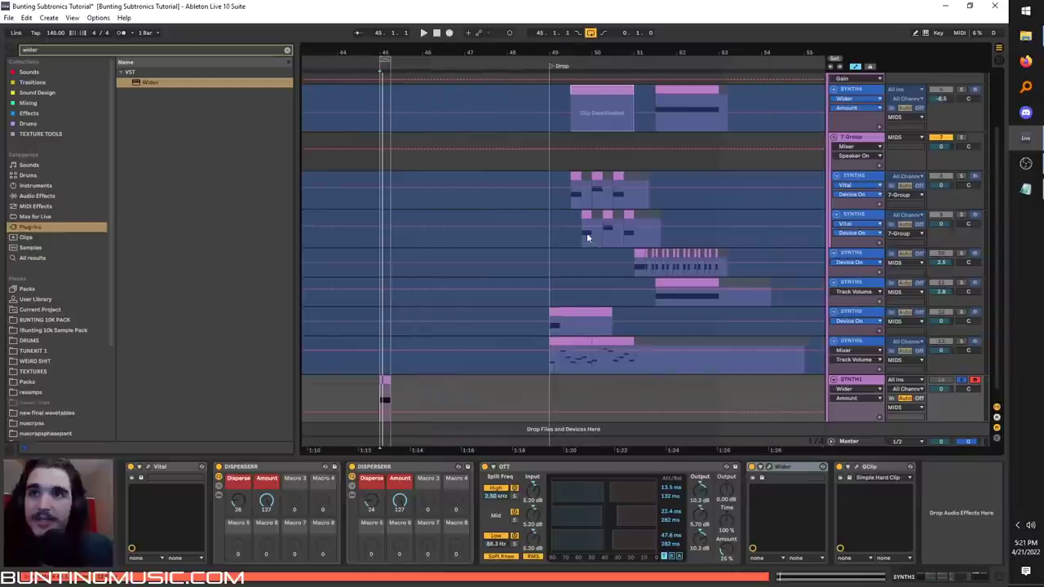
pyautogui.click(575, 190)
pyautogui.scroll(3, 612, 217)
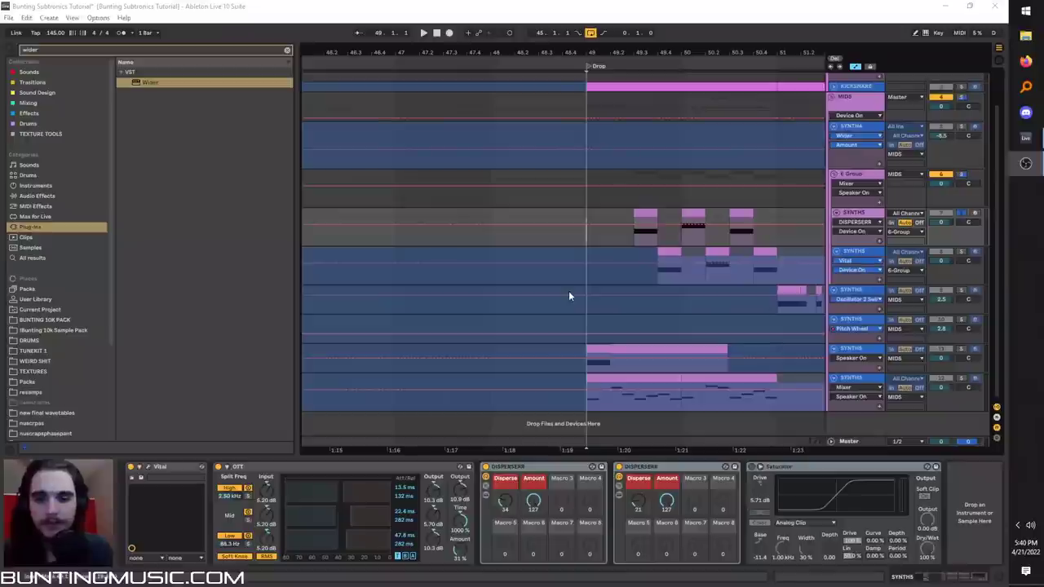
pyautogui.hscroll(3, 569, 290)
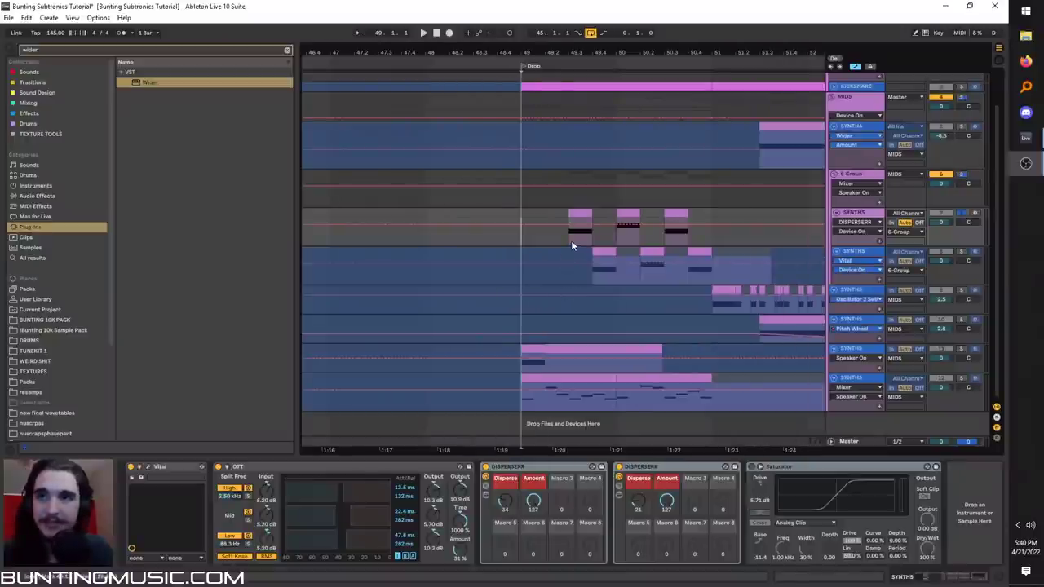
pyautogui.press('space')
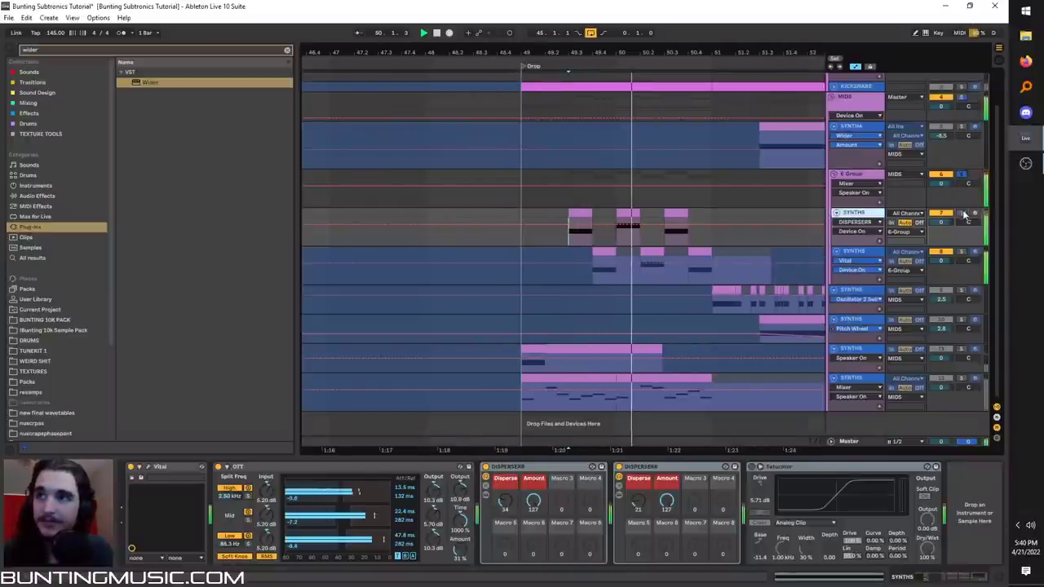
pyautogui.press('space')
pyautogui.press('space')
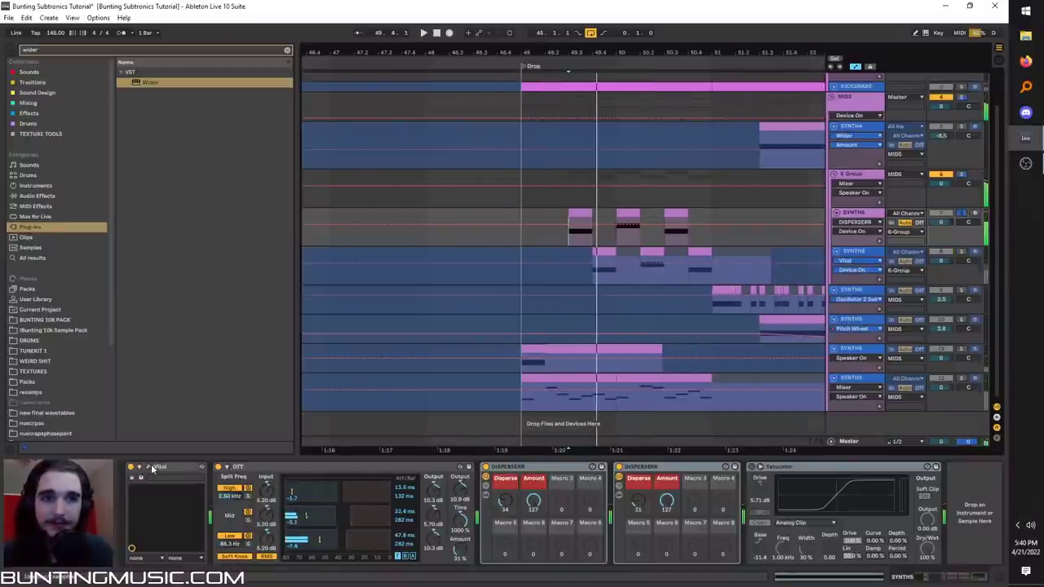
# - Open Vital on the first SYNTH5 track, bypass both DISPERSERR racks, and check the synth's effects and voice settings
pyautogui.click(149, 466)
pyautogui.moveTo(378, 62); pyautogui.dragTo(423, 6)
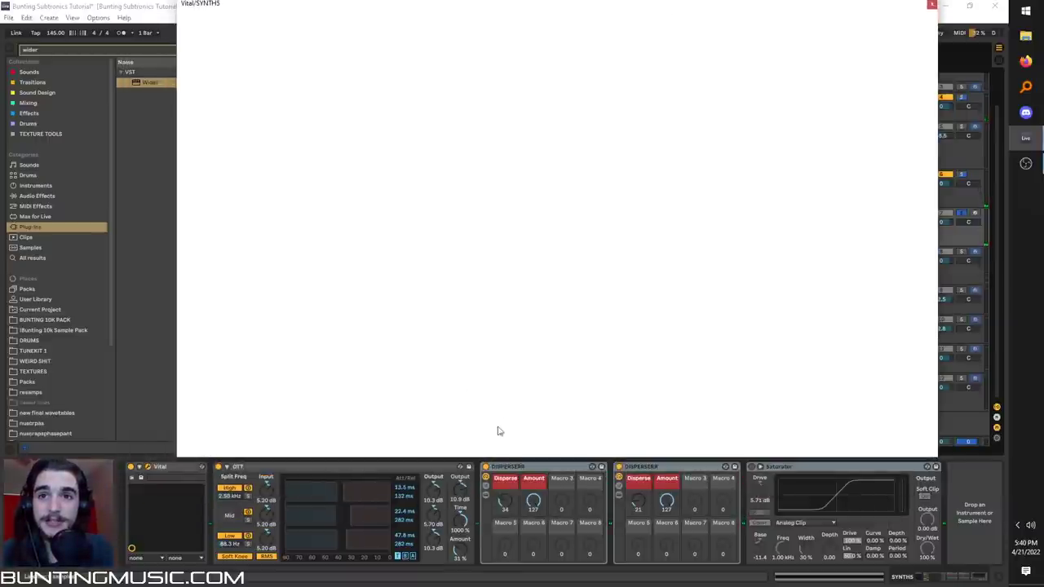
pyautogui.click(486, 472)
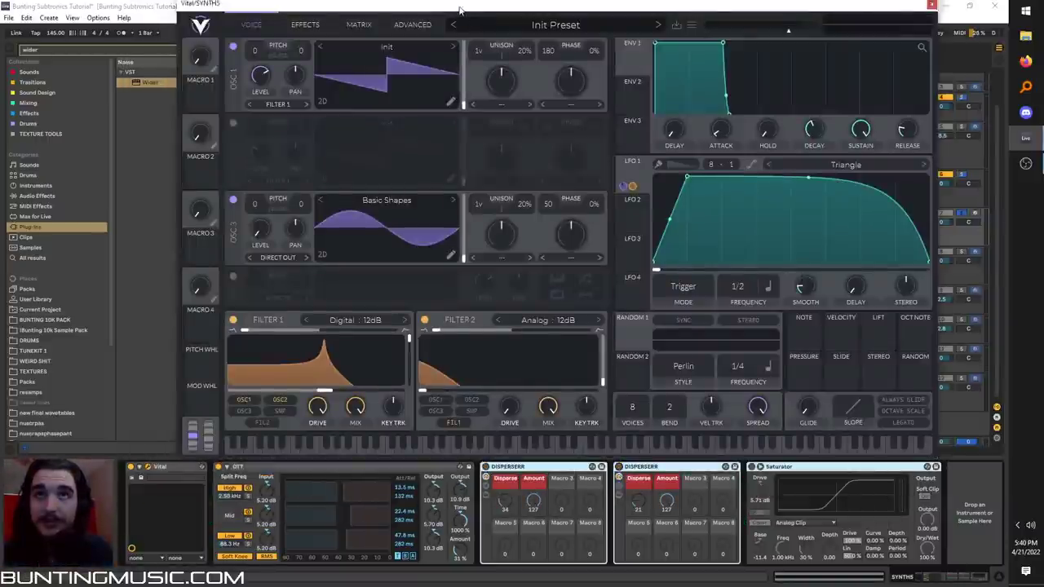
pyautogui.moveTo(455, 8); pyautogui.dragTo(443, 85)
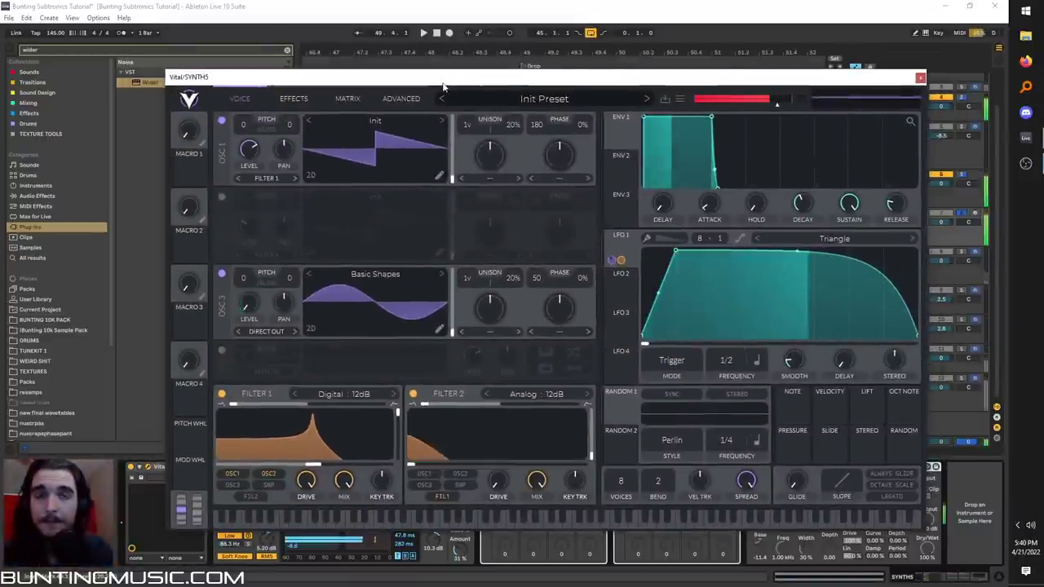
pyautogui.click(294, 98)
pyautogui.click(249, 98)
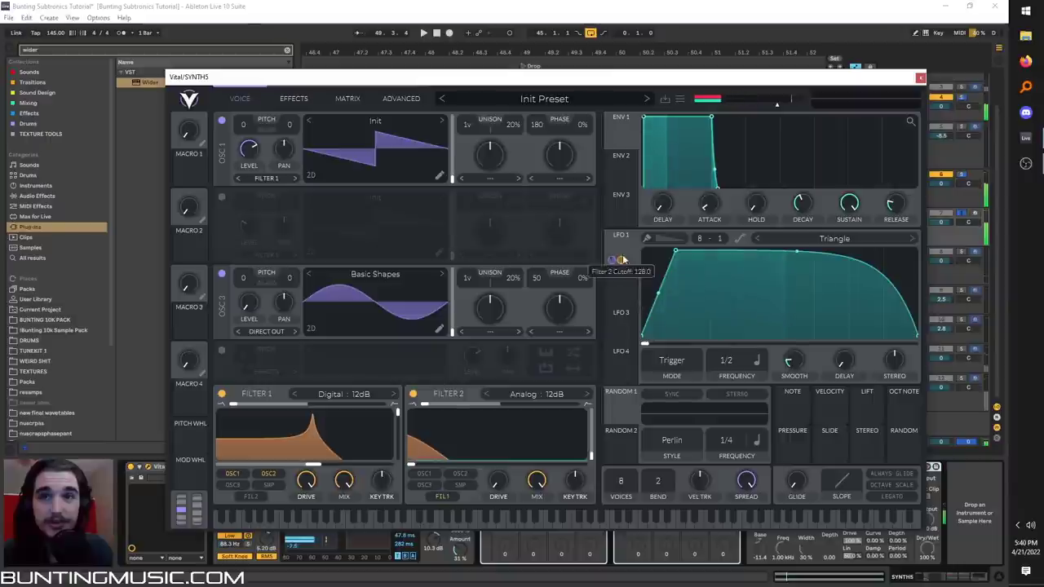
# - Compare the bass with Vital's Filter 2 switched off and on
pyautogui.click(416, 393)
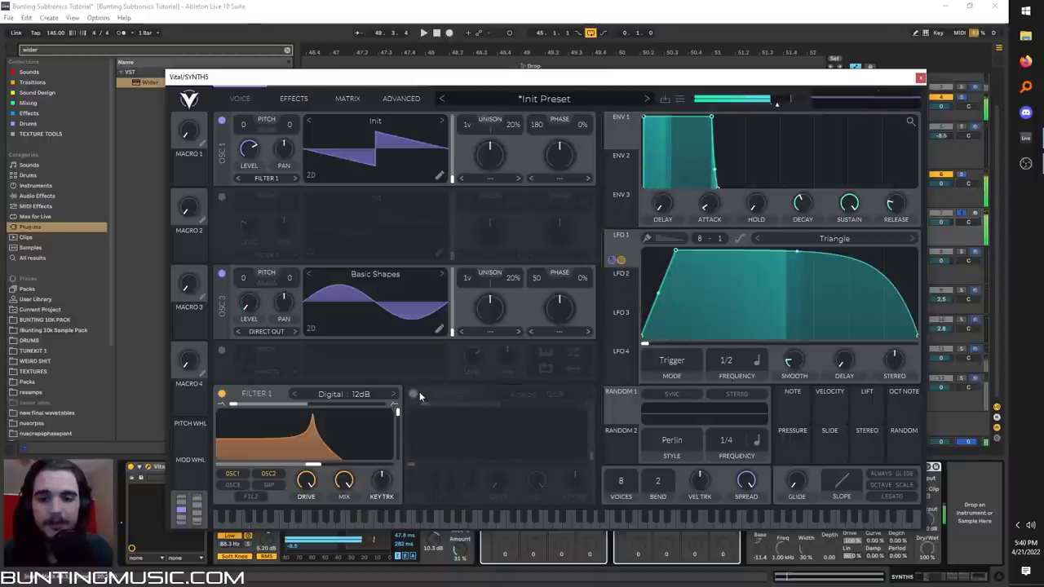
pyautogui.click(413, 394)
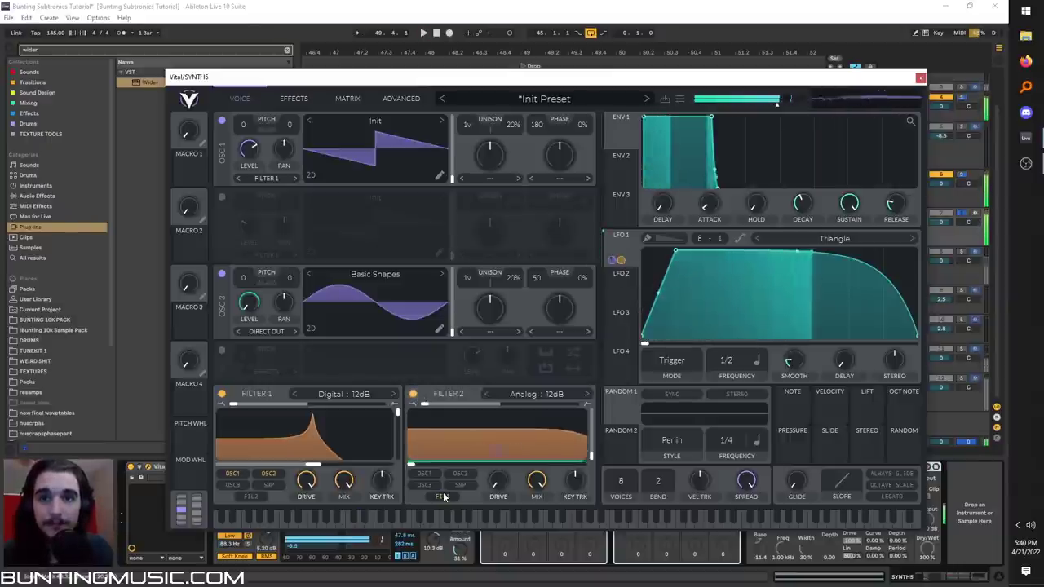
pyautogui.press('space')
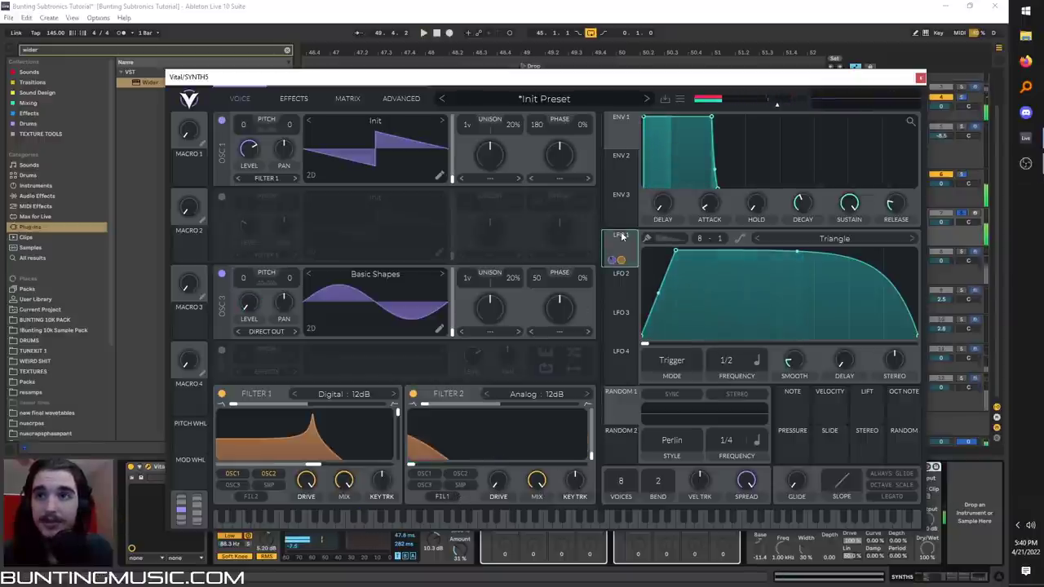
pyautogui.click(413, 394)
pyautogui.click(412, 394)
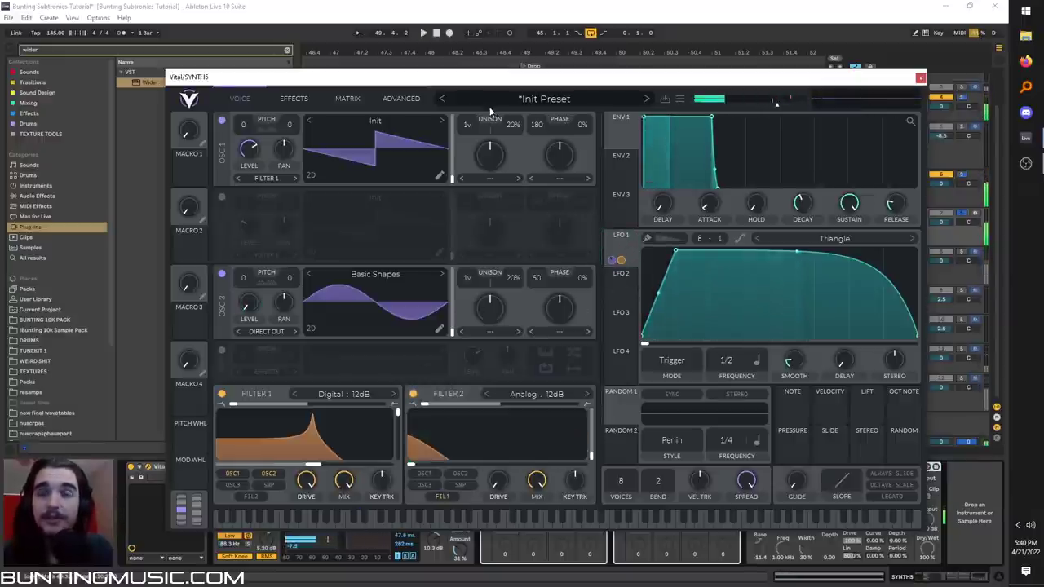
# - Compare the bass with oscillator 3 switched off and on, both without and with the Saturator enabled
pyautogui.moveTo(491, 79); pyautogui.dragTo(544, 2)
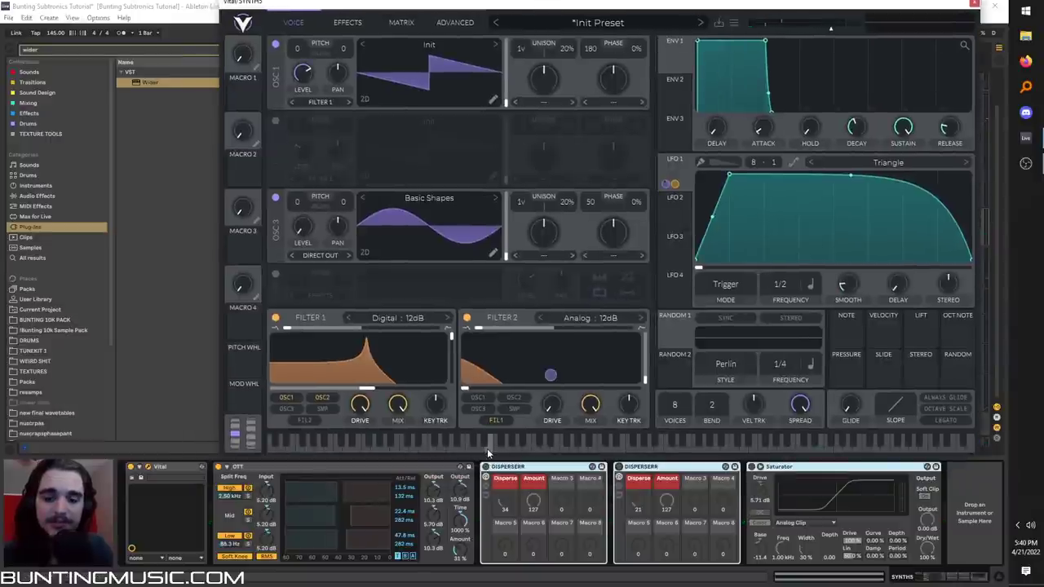
pyautogui.click(279, 198)
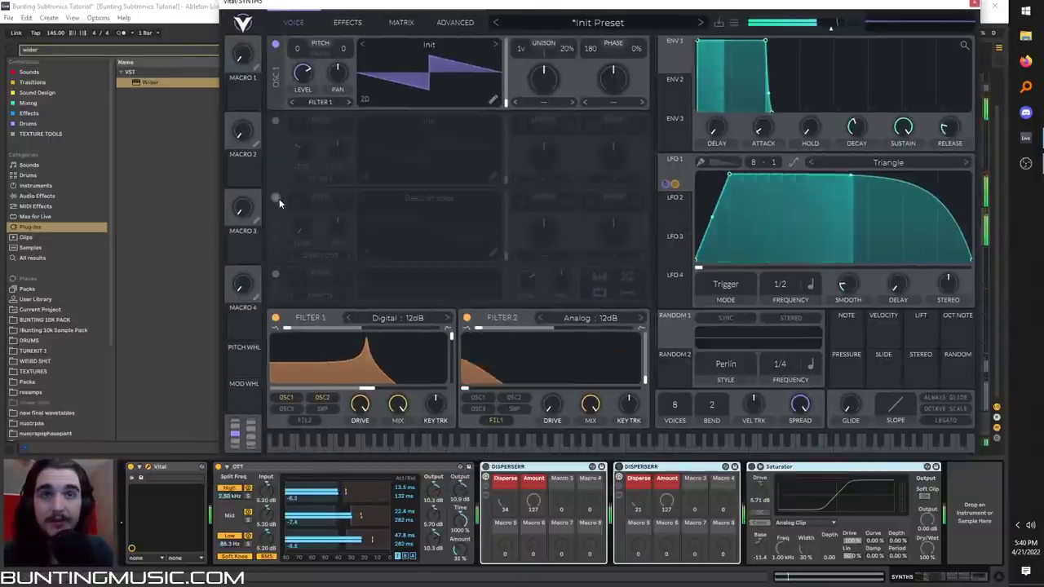
pyautogui.click(279, 198)
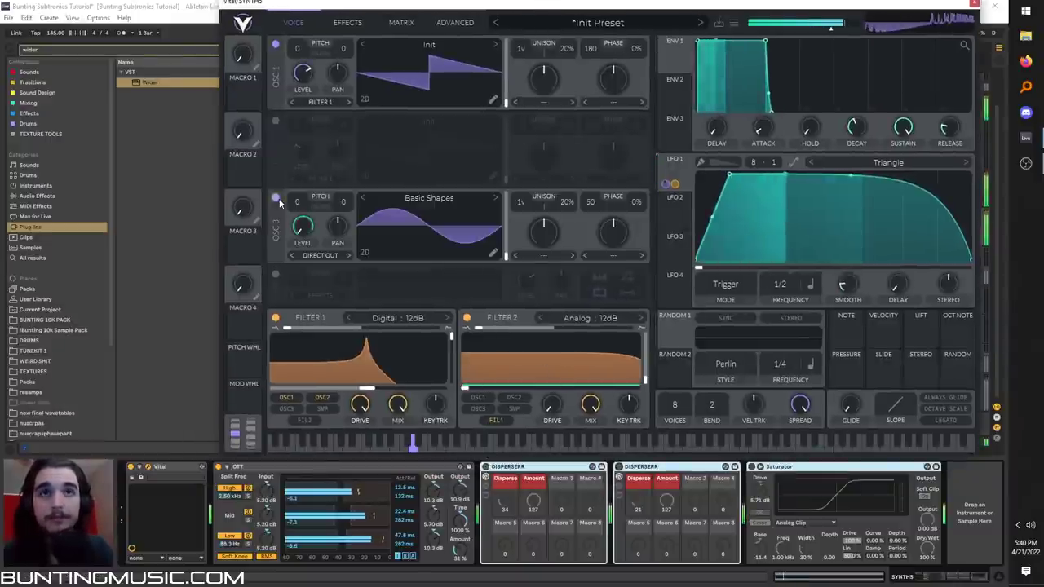
pyautogui.press('space')
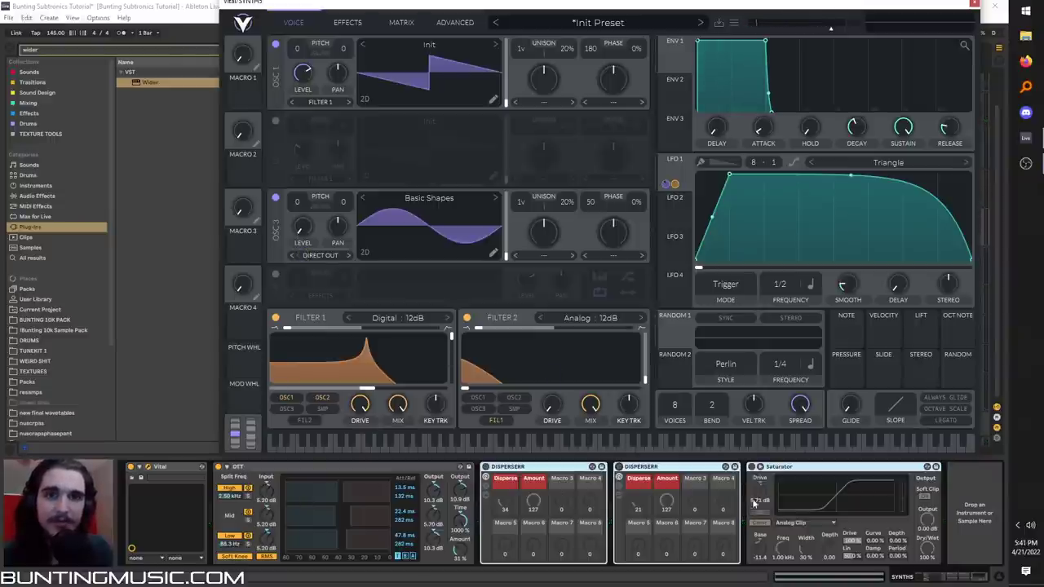
pyautogui.click(276, 200)
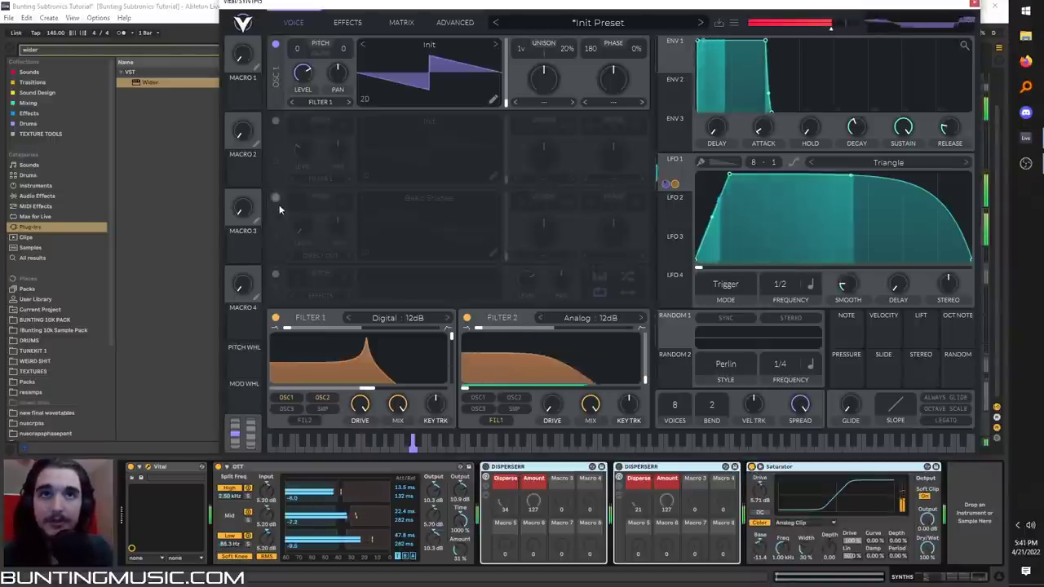
pyautogui.click(277, 200)
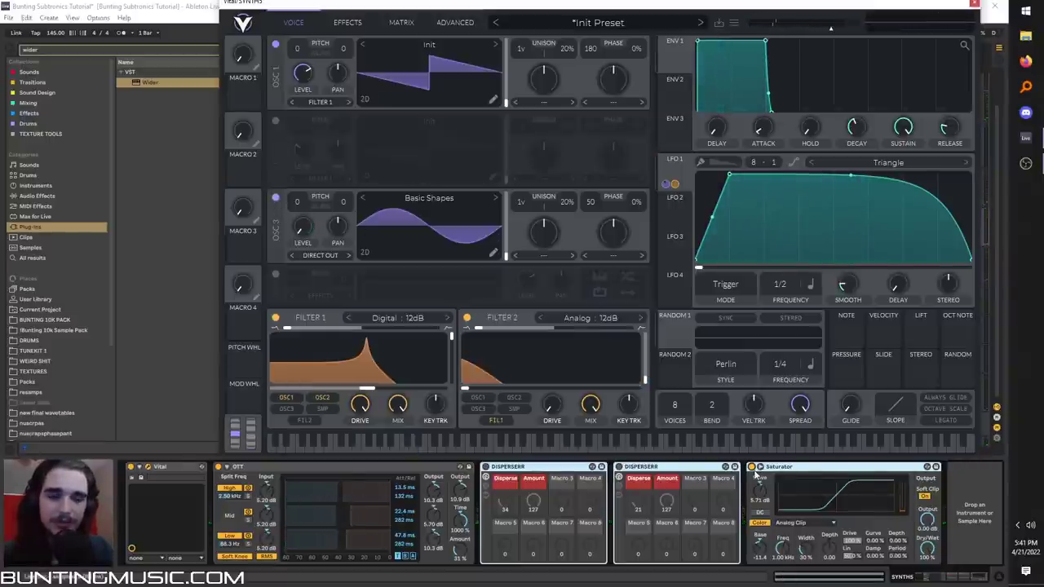
pyautogui.click(277, 199)
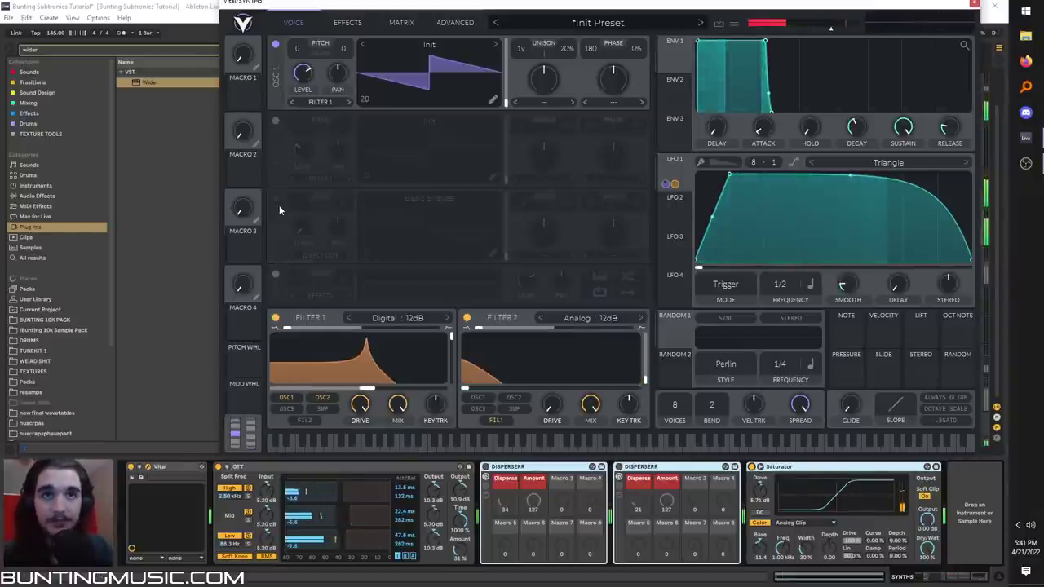
pyautogui.click(277, 199)
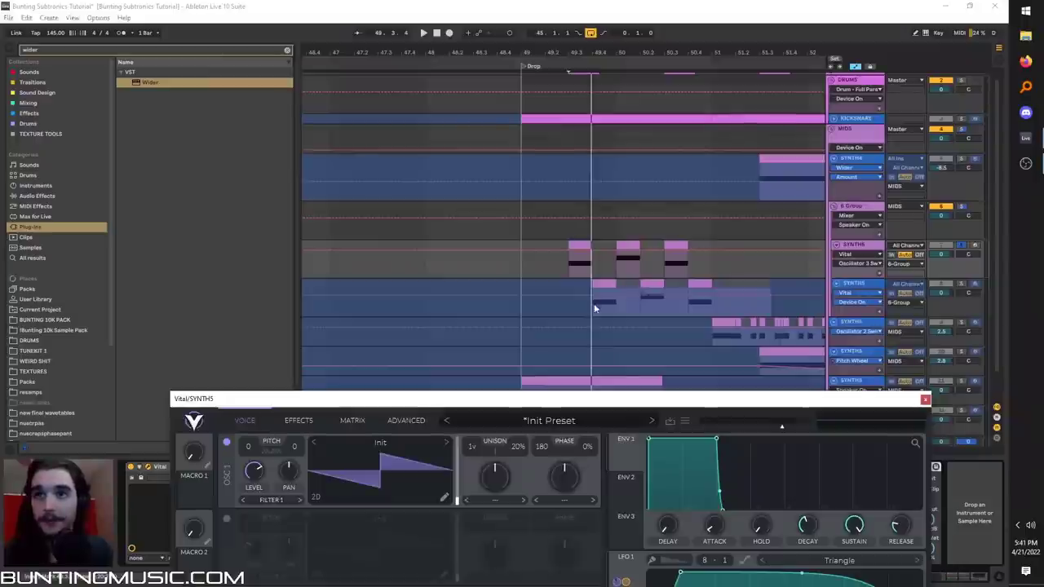
# - Listen to both SYNTH5 tracks together by soloing the 6 Group, and return the solo to the first SYNTH5 track
pyautogui.click(963, 207)
pyautogui.press('space')
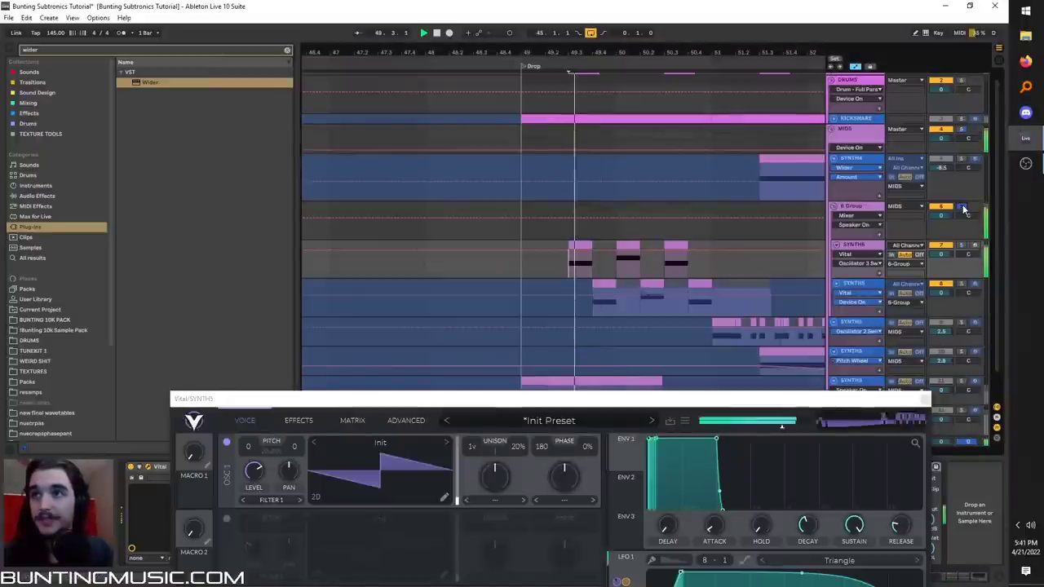
pyautogui.click(866, 245)
pyautogui.press('space')
pyautogui.click(962, 245)
# - Raise Filter 1's cutoff slightly in SYNTH5's Vital and close the plug-in window
pyautogui.moveTo(735, 405); pyautogui.dragTo(710, 48)
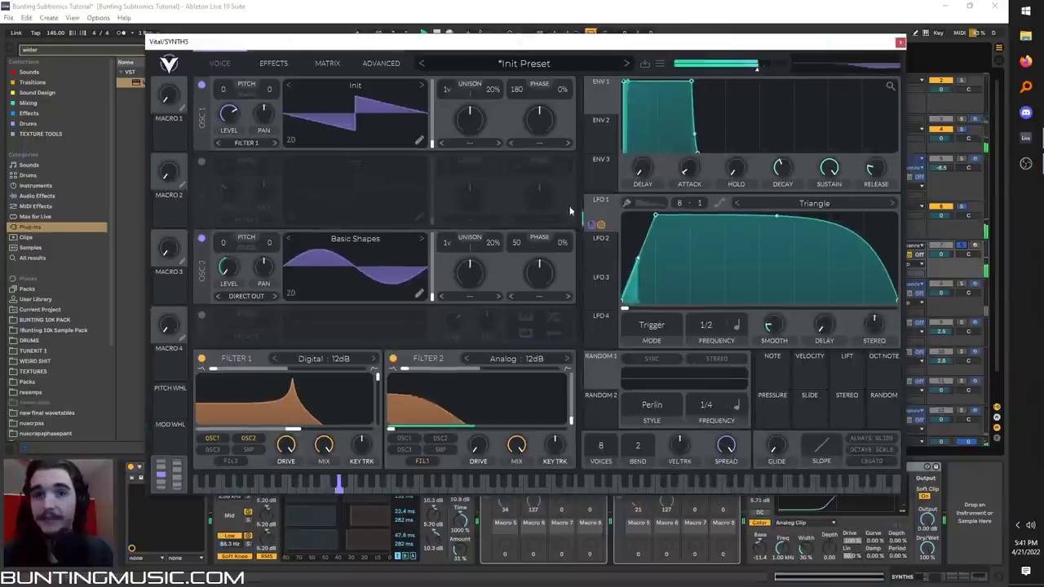
pyautogui.moveTo(300, 430); pyautogui.dragTo(297, 427)
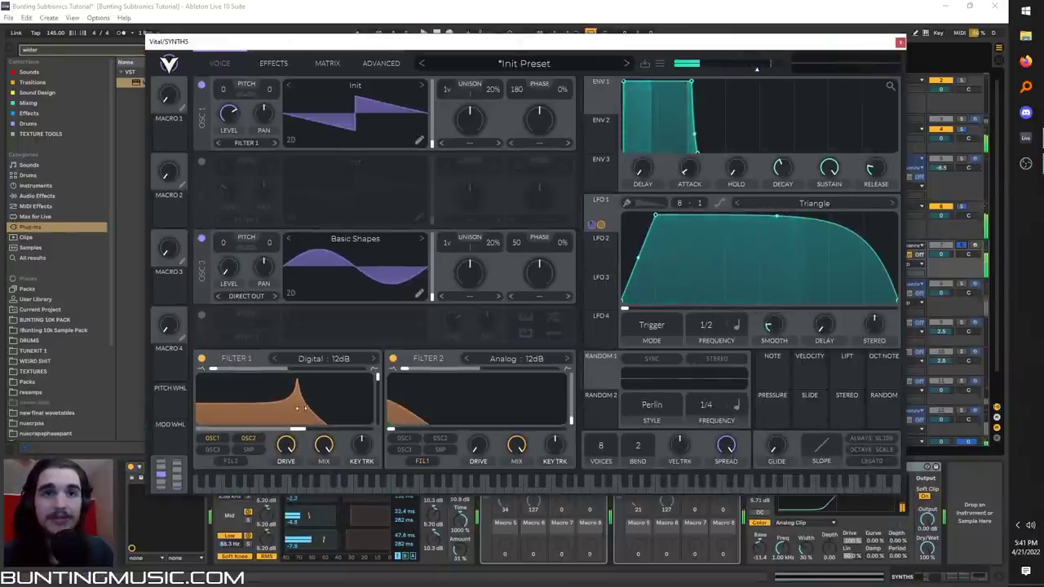
pyautogui.click(901, 41)
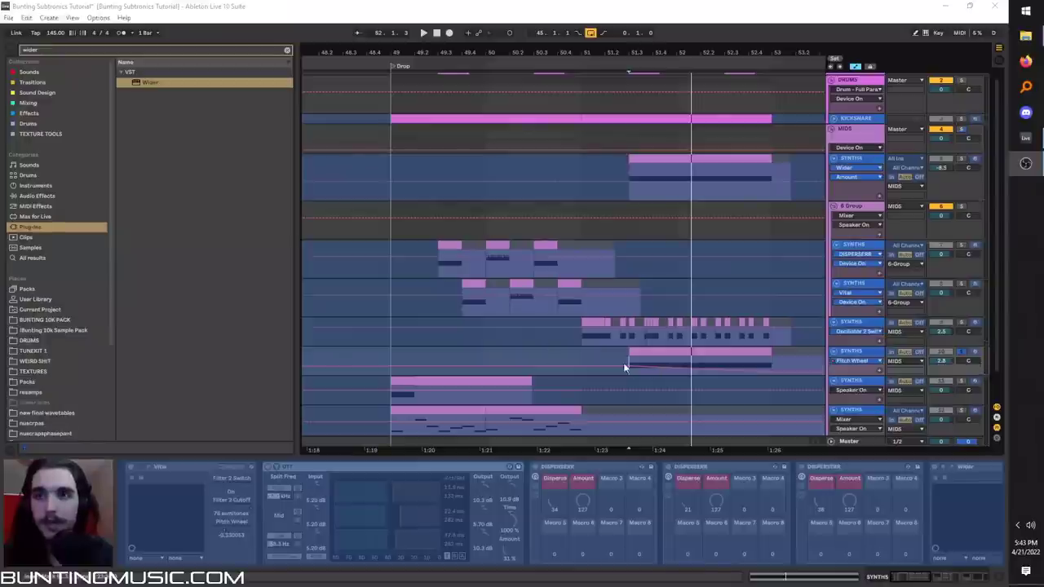
# - Unfreeze the SYNTH5 track with the Pitch Wheel automation and look through its device chain
pyautogui.rightClick(855, 354)
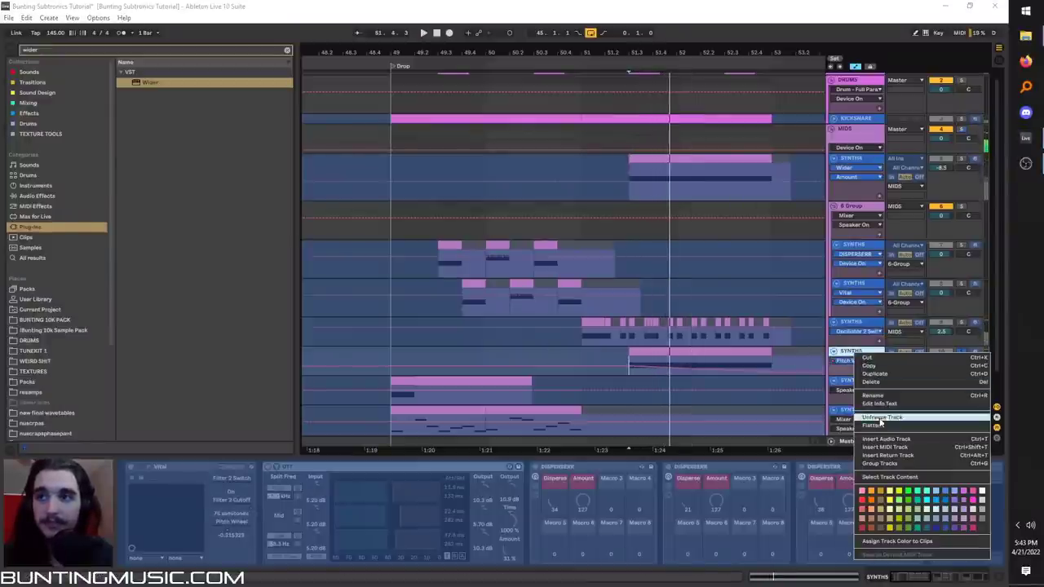
pyautogui.click(881, 418)
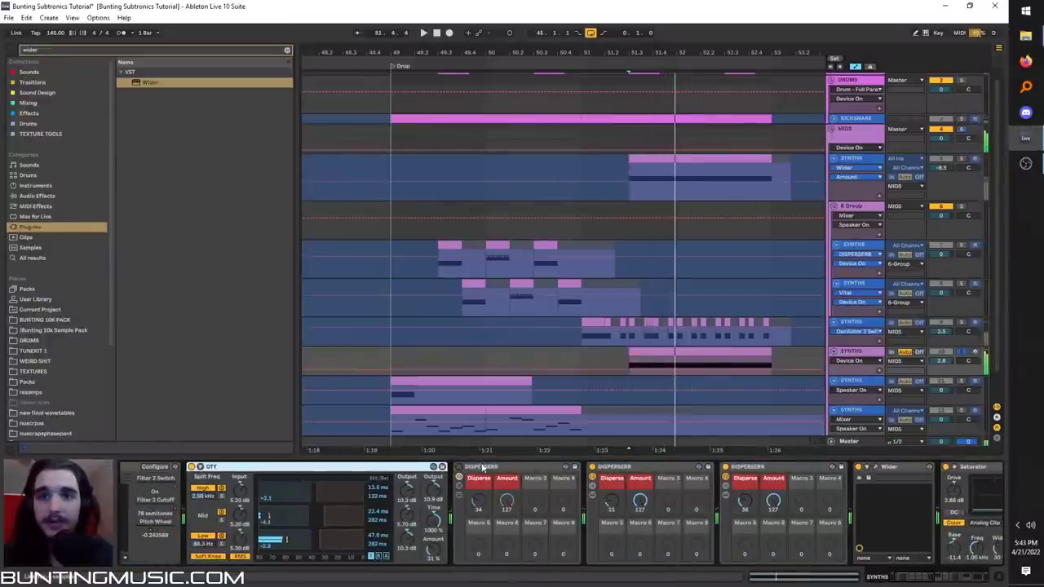
pyautogui.scroll(-5, 727, 482)
pyautogui.click(792, 470)
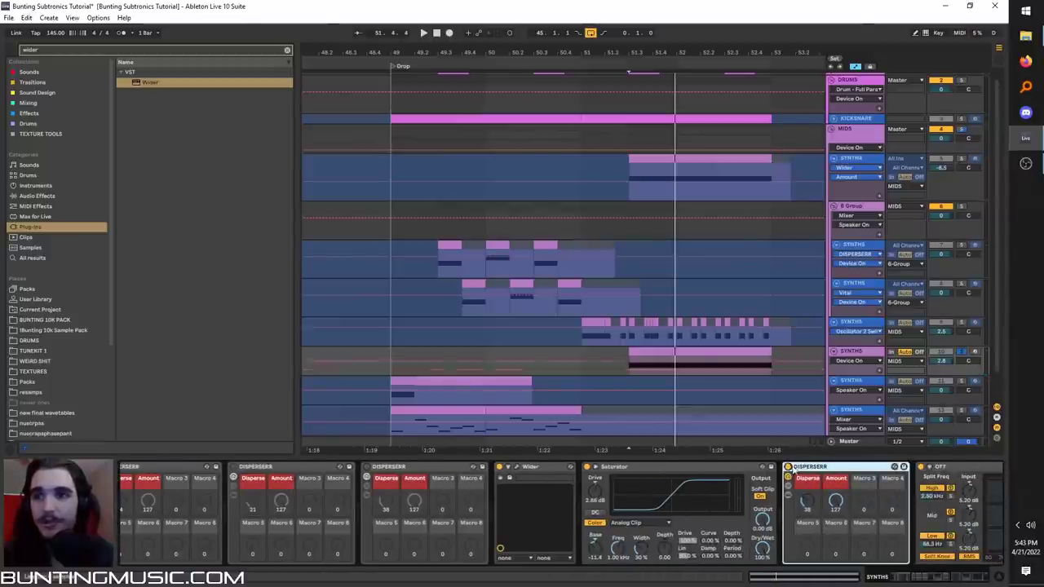
pyautogui.click(972, 577)
pyautogui.click(930, 576)
pyautogui.scroll(10, 563, 513)
# - Open this track's Vital, return its pitch wheel to centre, and listen to the automated pitch wheel movement
pyautogui.click(148, 468)
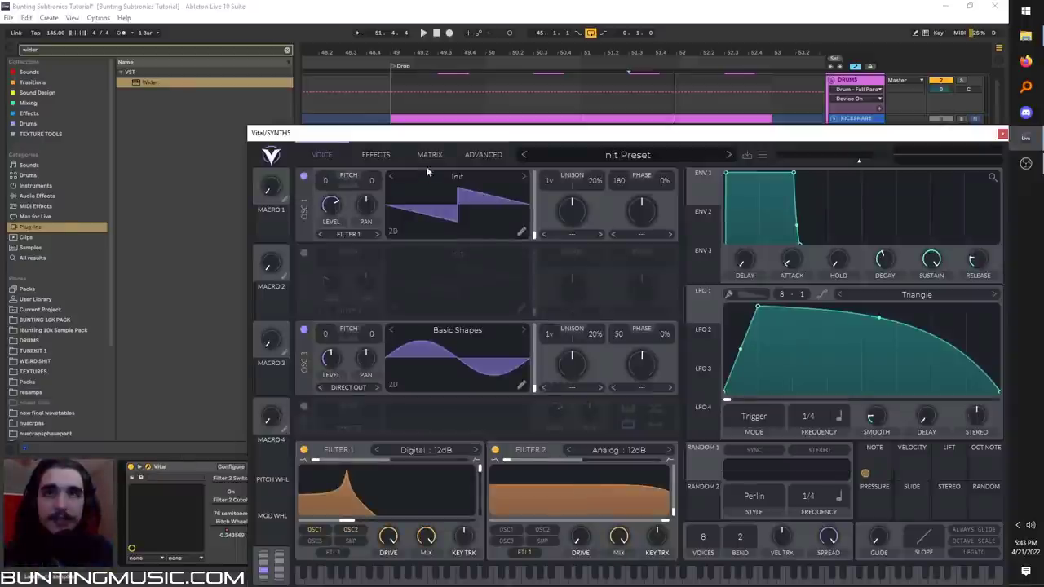
pyautogui.moveTo(430, 139); pyautogui.dragTo(447, 132)
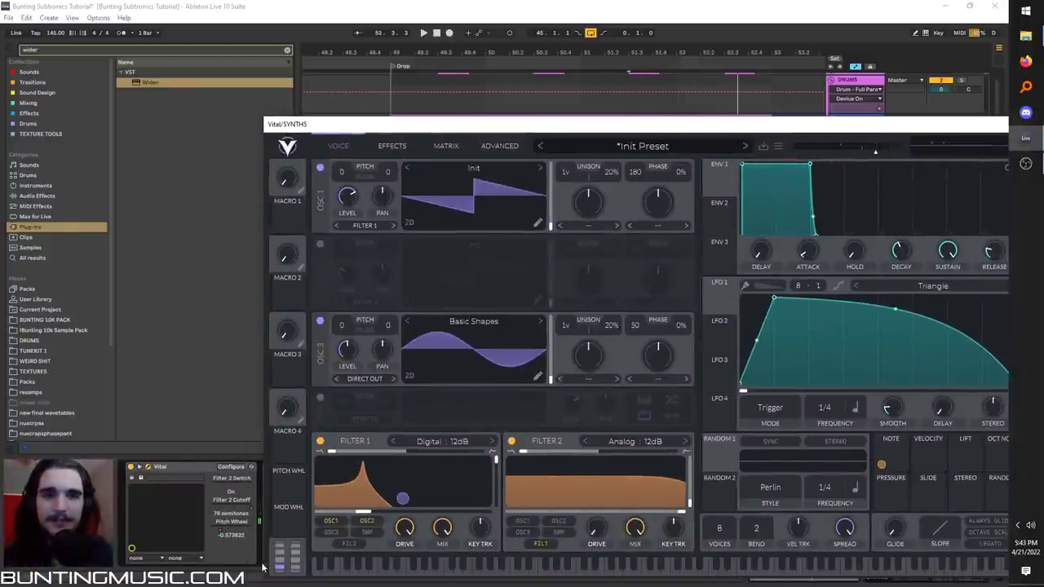
pyautogui.moveTo(281, 571); pyautogui.dragTo(282, 555)
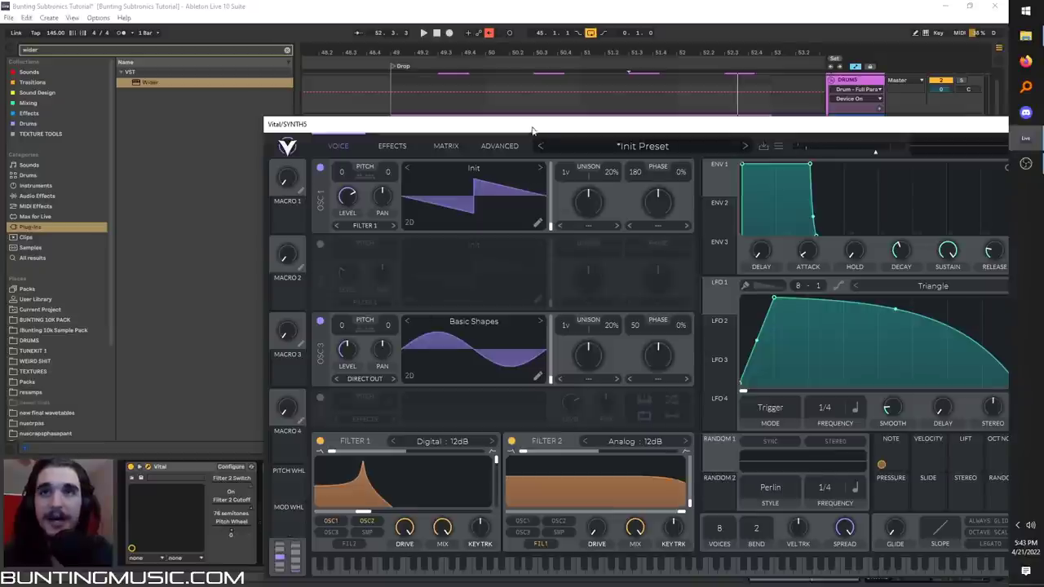
pyautogui.moveTo(531, 128); pyautogui.dragTo(627, 500)
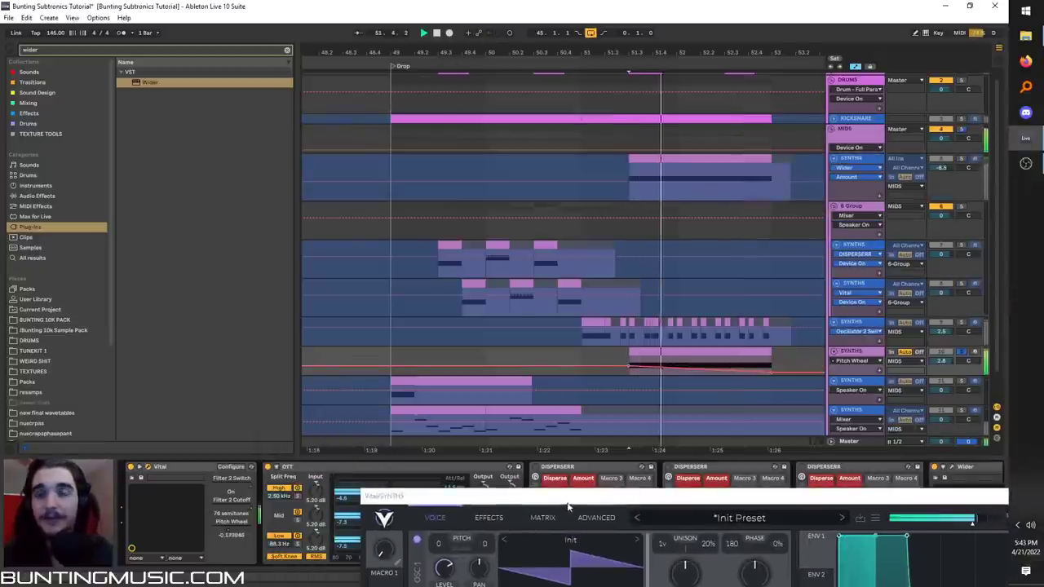
pyautogui.moveTo(565, 493); pyautogui.dragTo(423, 2)
pyautogui.click(345, 21)
pyautogui.click(308, 23)
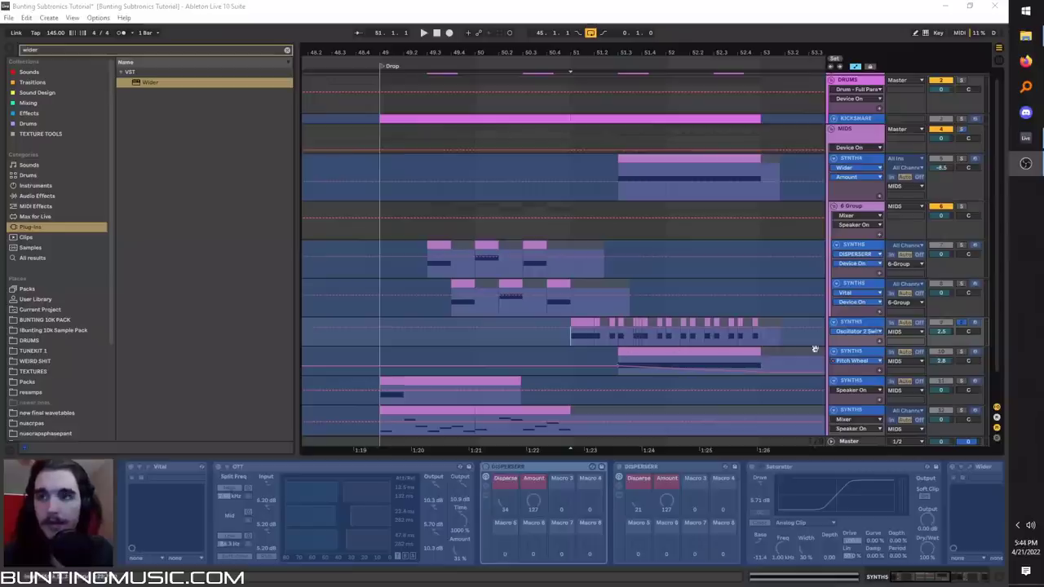
# - Unfreeze the SYNTH5 track with the Oscillator 2 Switch automation, listen to it, and open its Vital
pyautogui.rightClick(862, 325)
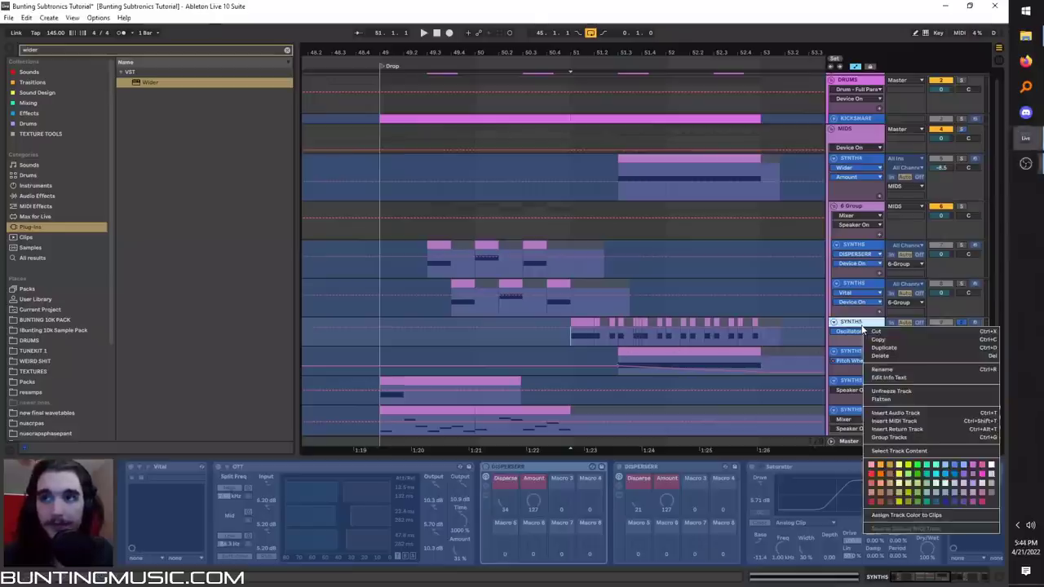
pyautogui.click(879, 393)
pyautogui.press('space')
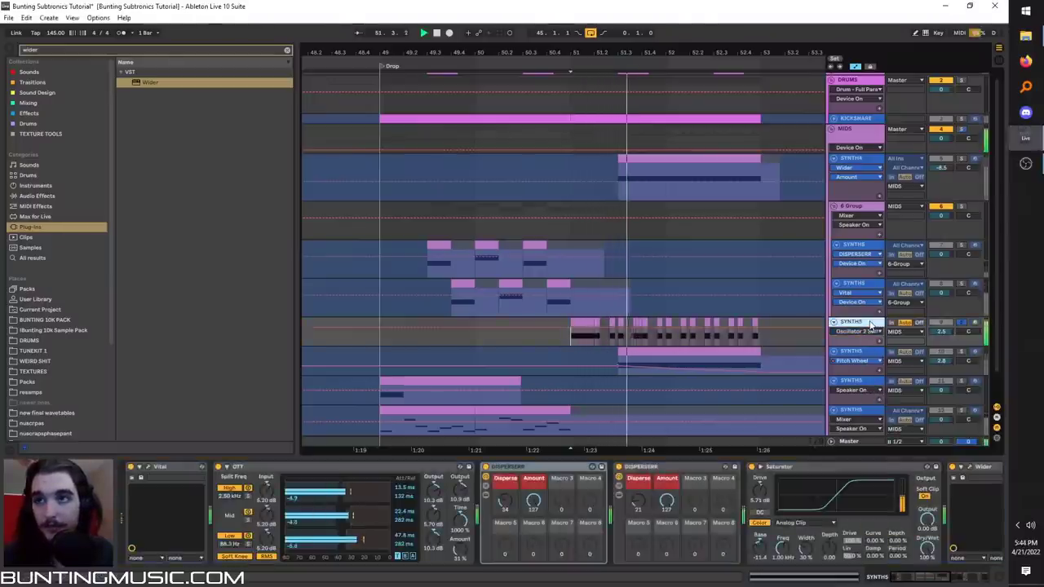
pyautogui.press('space')
pyautogui.moveTo(912, 579)
pyautogui.mouseDown()
pyautogui.moveTo(968, 582)
pyautogui.moveTo(901, 578)
pyautogui.mouseUp()
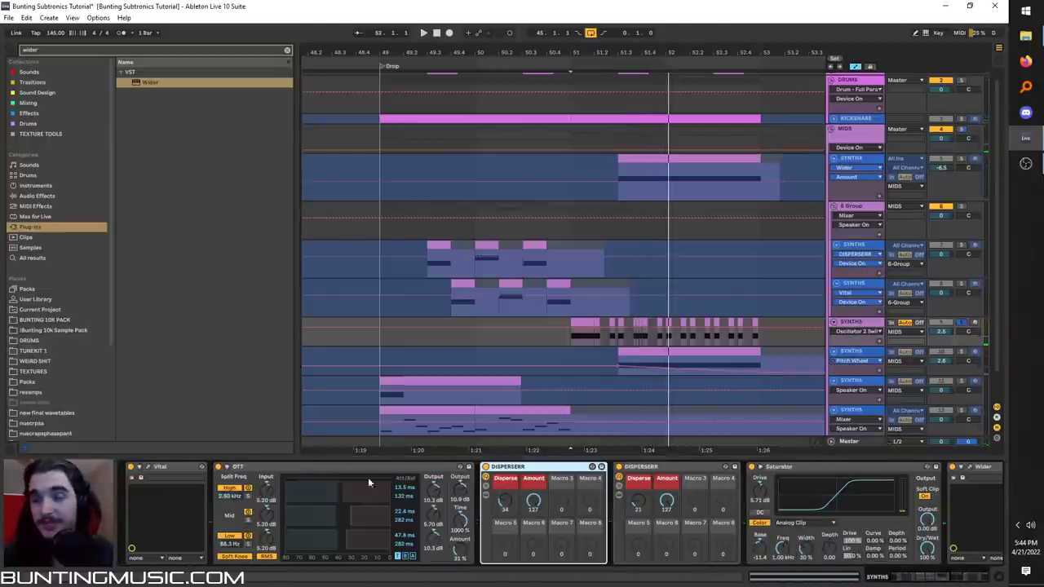
pyautogui.click(149, 468)
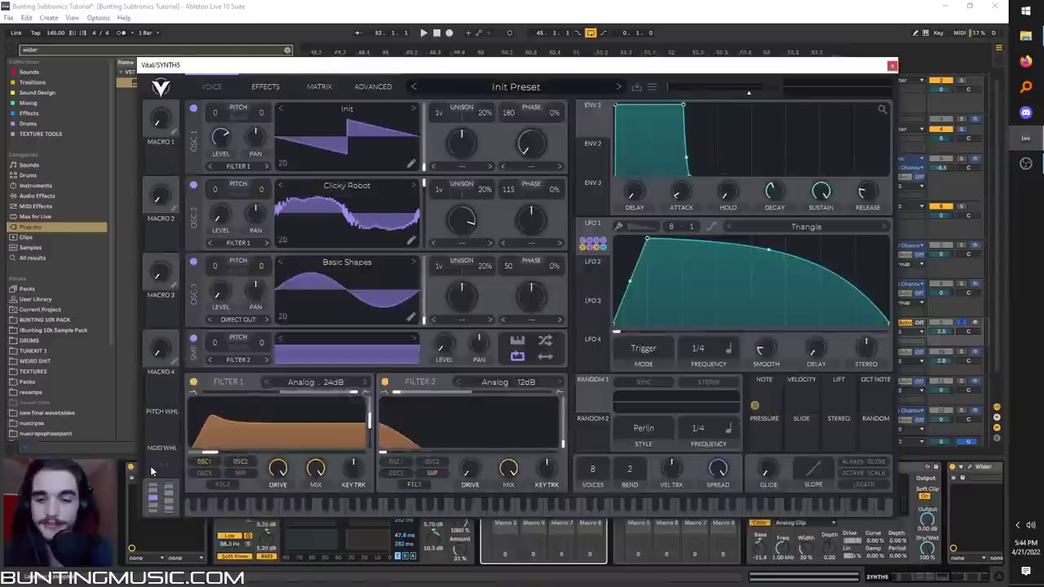
pyautogui.moveTo(468, 63); pyautogui.dragTo(450, 83)
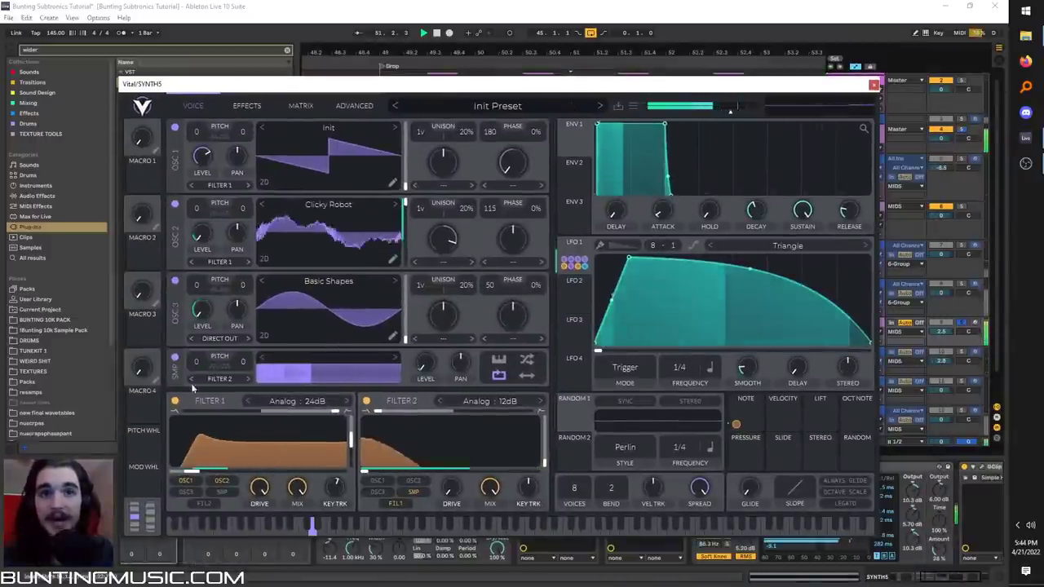
# - Compare the bass with Filter 1 switched off and on, and adjust Filter 1's cutoff slightly
pyautogui.click(175, 401)
pyautogui.click(175, 400)
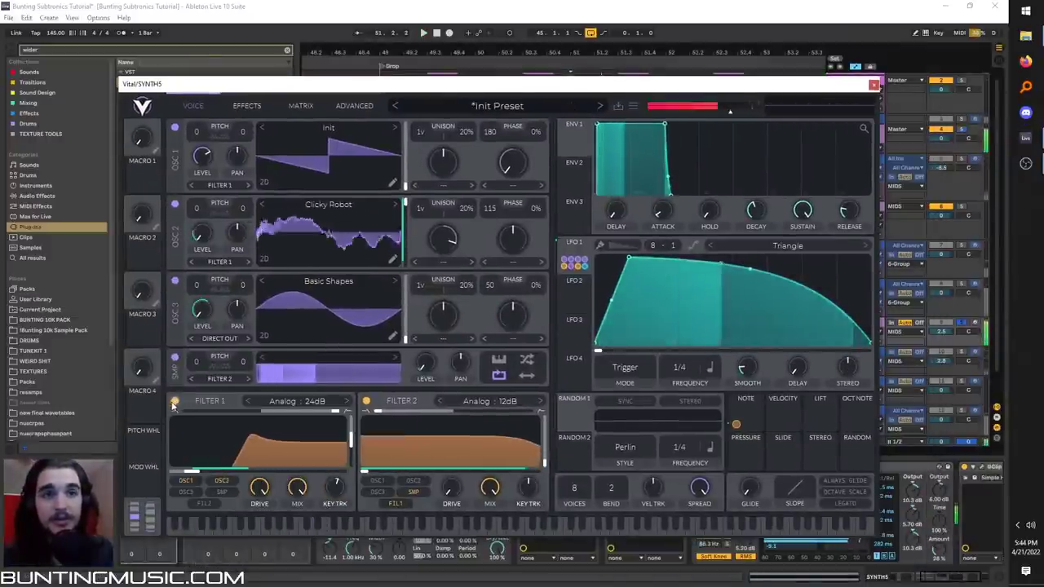
pyautogui.moveTo(232, 392); pyautogui.dragTo(390, 399)
pyautogui.moveTo(230, 472)
pyautogui.mouseDown()
pyautogui.moveTo(242, 471)
pyautogui.moveTo(217, 459)
pyautogui.mouseUp()
pyautogui.press('space')
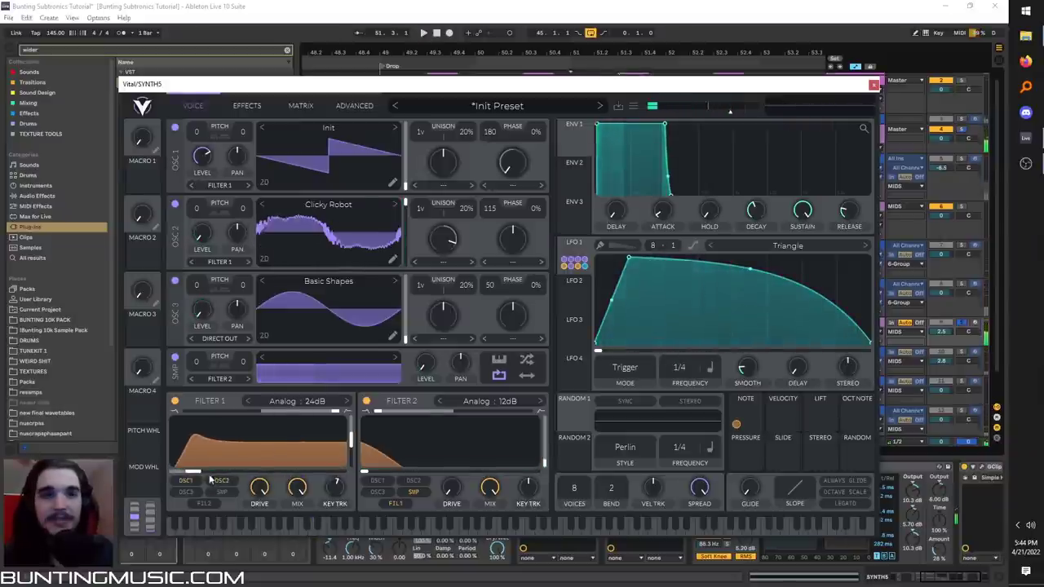
# - Compare the bass with oscillator 2 switched off and on
pyautogui.click(174, 204)
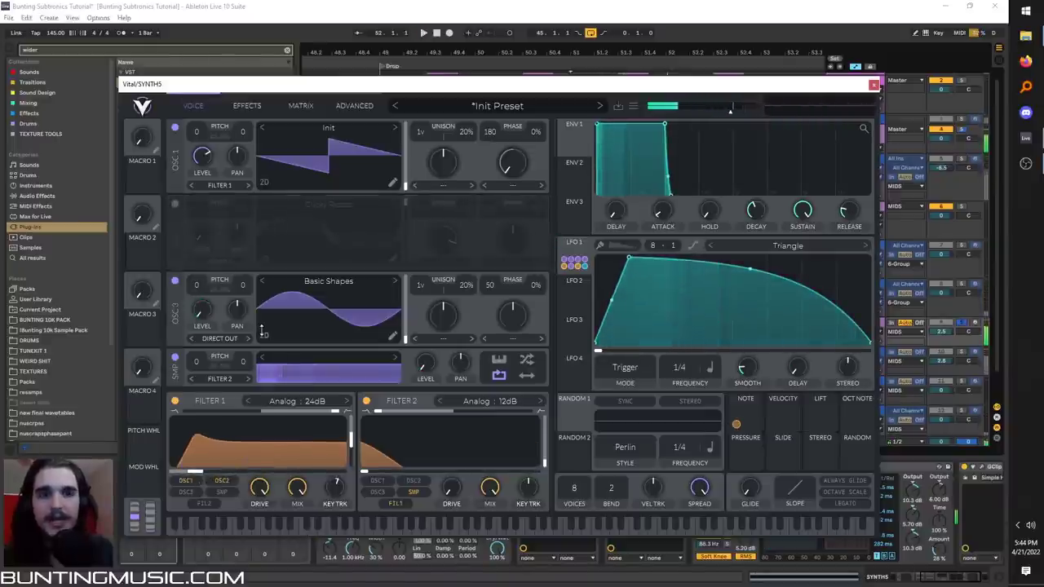
pyautogui.click(175, 203)
pyautogui.press('space')
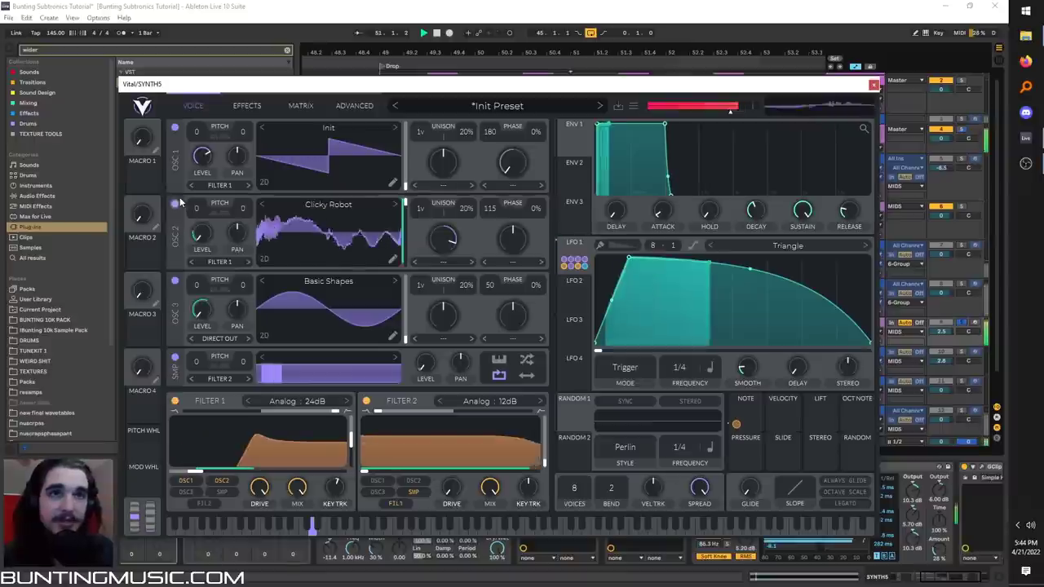
# - Audition the Glorkglunk wavetables Flange Sqrowl and Corpusbode Phaser on oscillator 2, and return to Clicky Robot
pyautogui.click(356, 206)
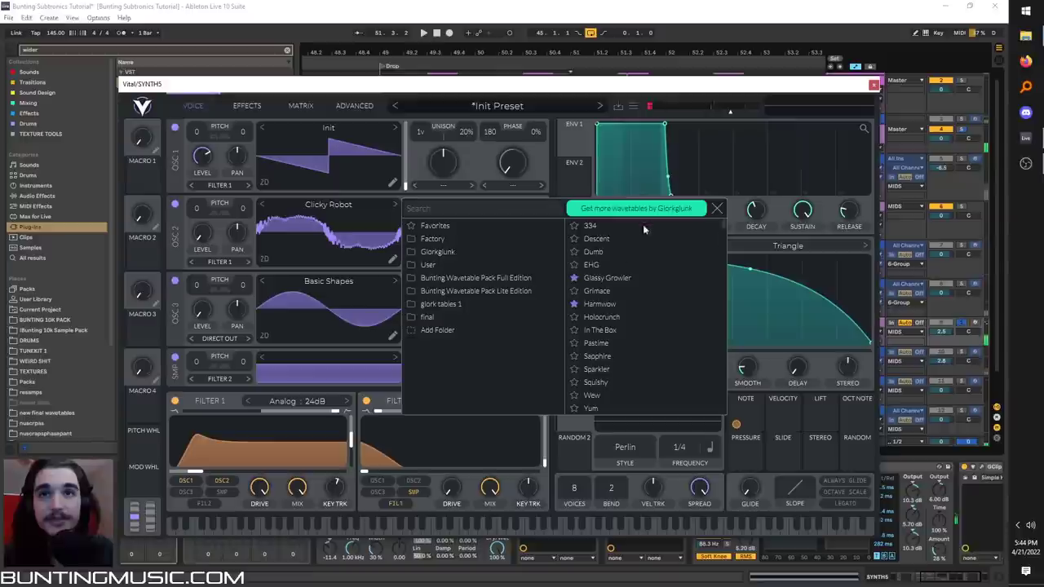
pyautogui.click(463, 253)
pyautogui.click(605, 317)
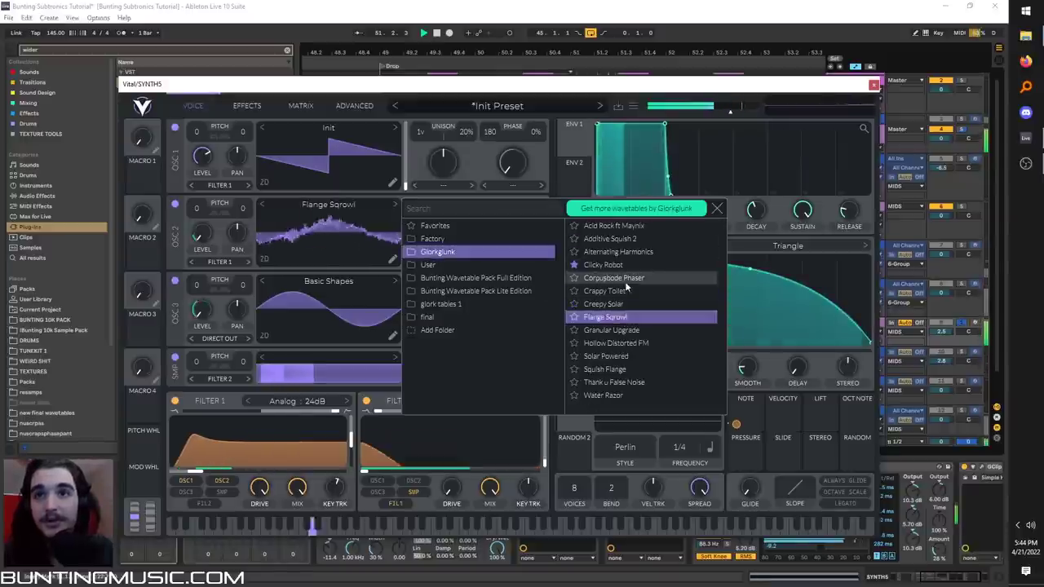
pyautogui.click(622, 277)
pyautogui.click(619, 264)
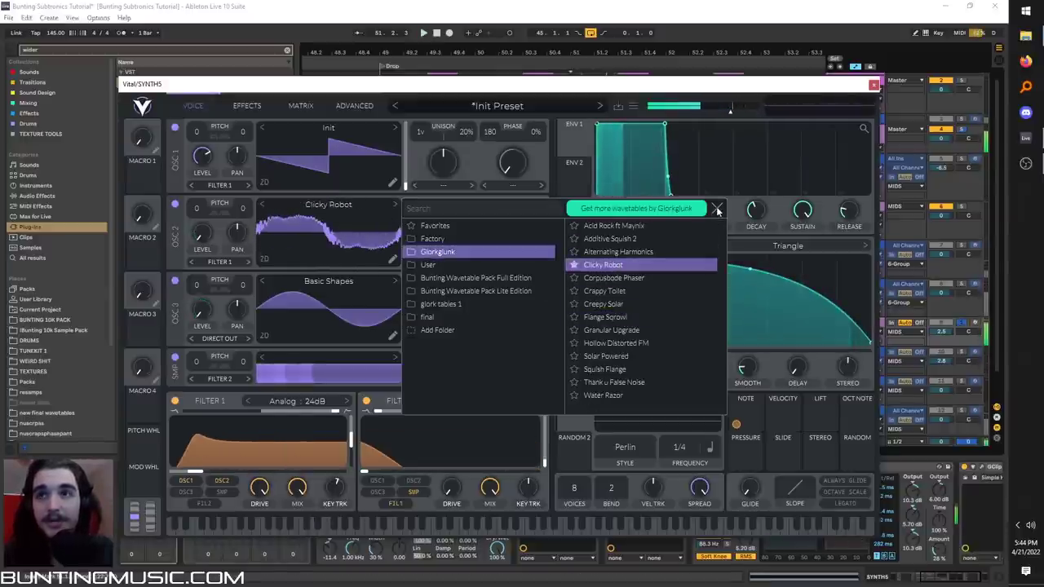
pyautogui.click(717, 210)
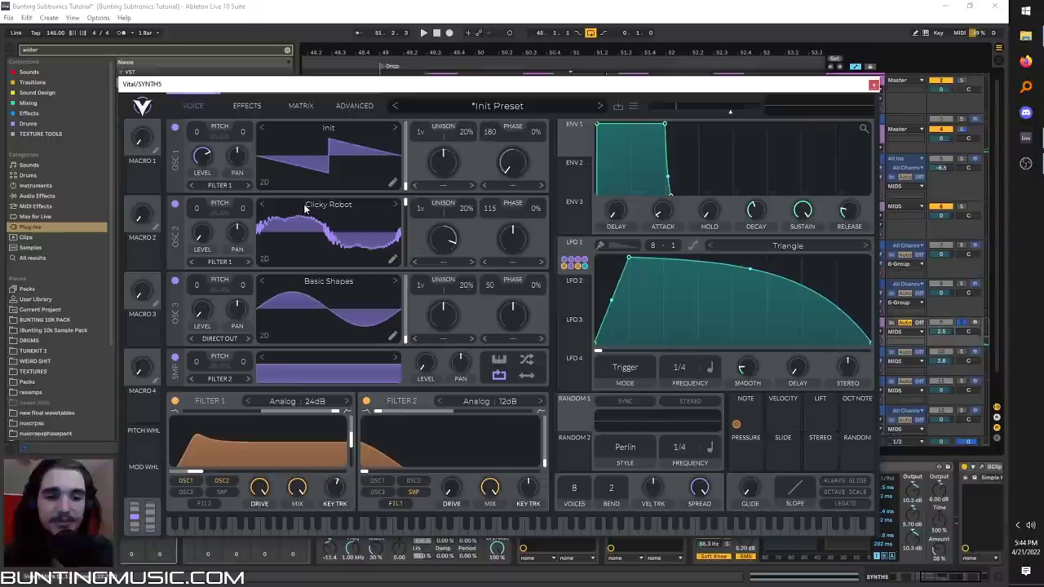
# - Examine Vital's effects and compare the bass with the Phaser switched off and on
pyautogui.click(247, 105)
pyautogui.press('space')
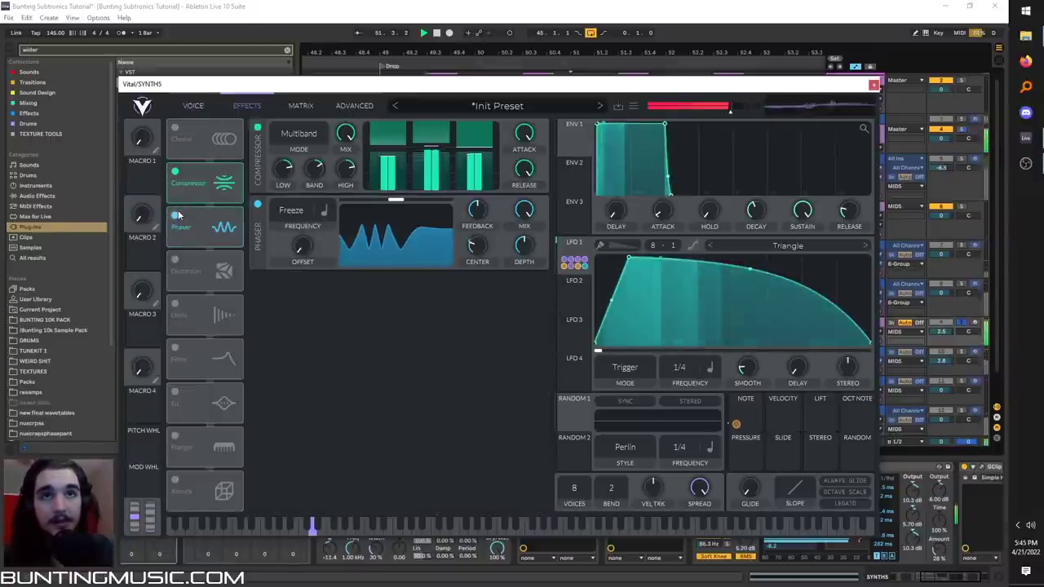
pyautogui.press('space')
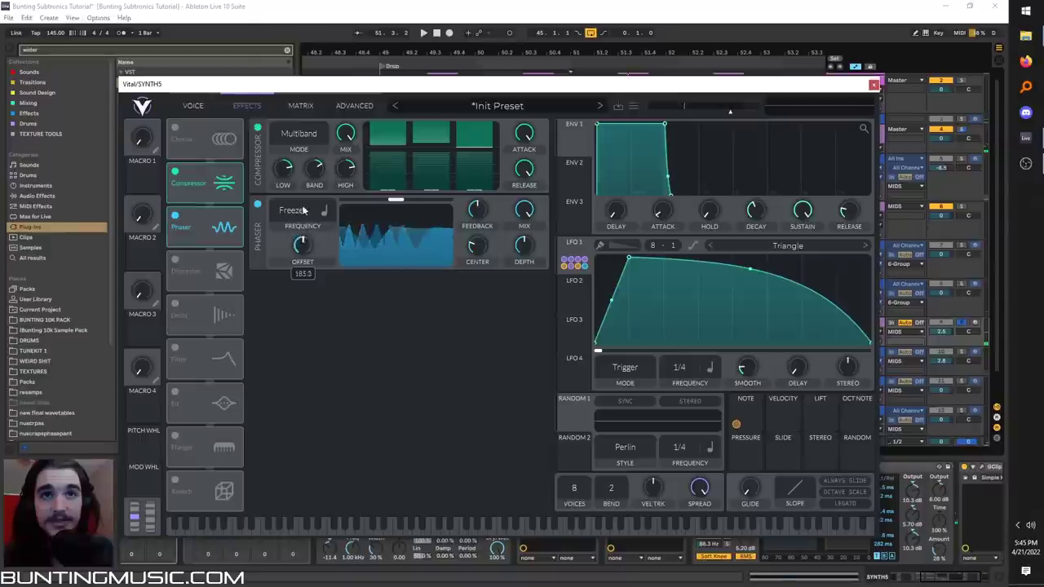
pyautogui.press('space')
pyautogui.press('space')
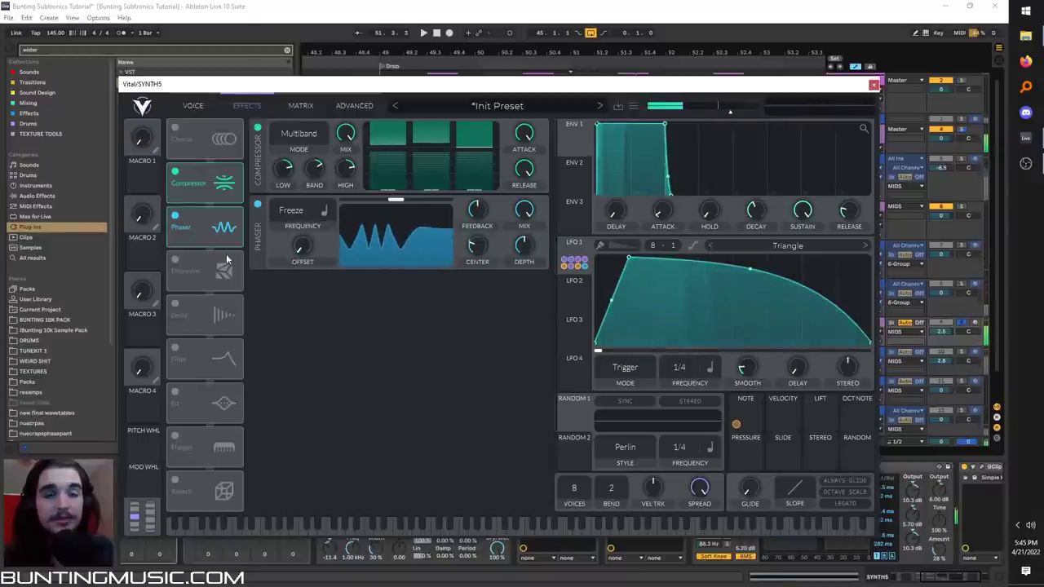
pyautogui.click(174, 218)
pyautogui.press('space')
pyautogui.click(174, 218)
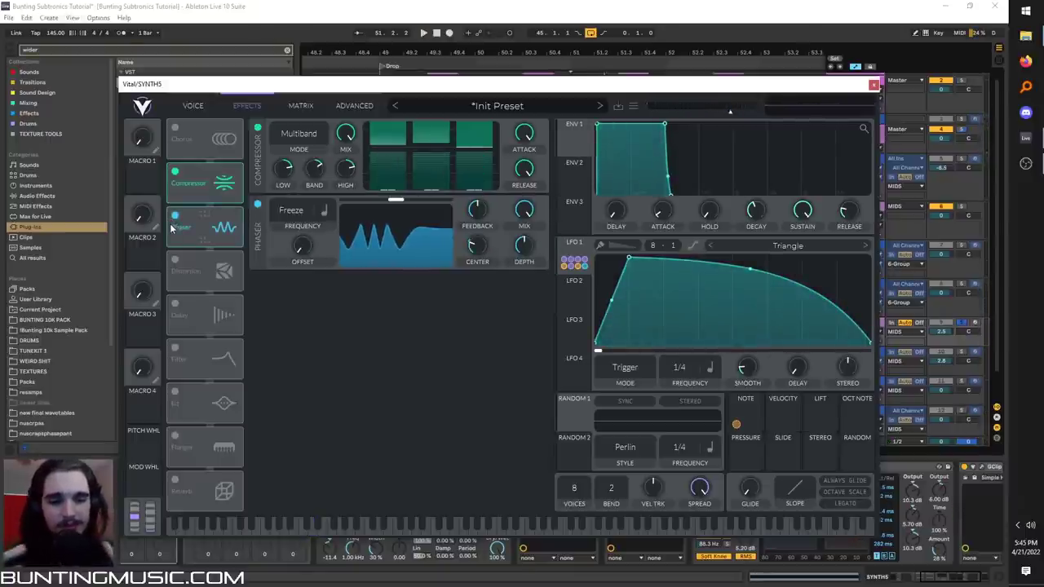
# - Listen to the full patch on Vital's voice page and close the plug-in window
pyautogui.click(192, 105)
pyautogui.press('space')
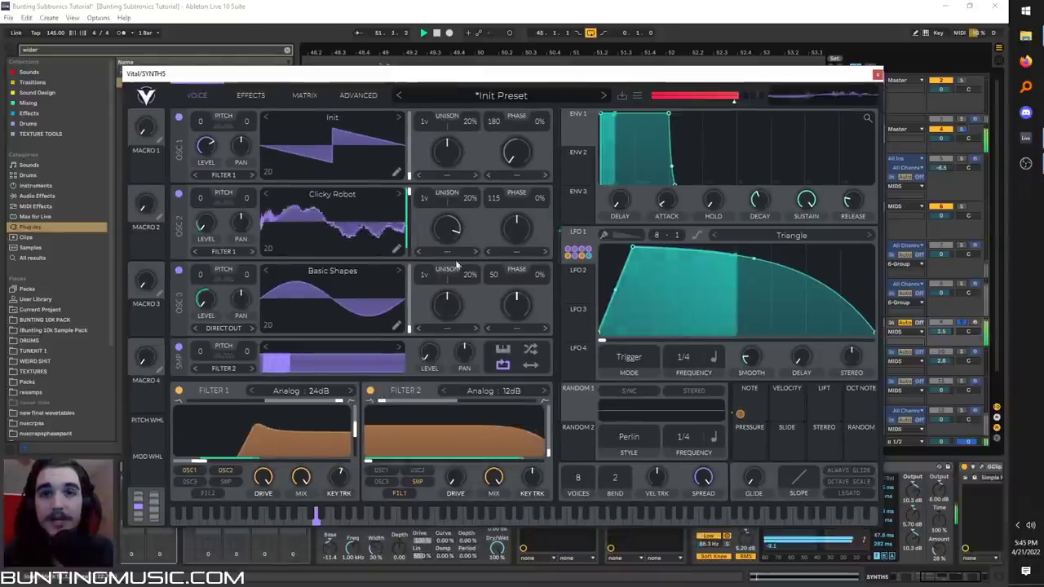
pyautogui.press('space')
pyautogui.click(877, 75)
# - Fold the first DISPERSERR rack and look through the rest of the track's effect chain
pyautogui.scroll(2, 237, 510)
pyautogui.click(230, 476)
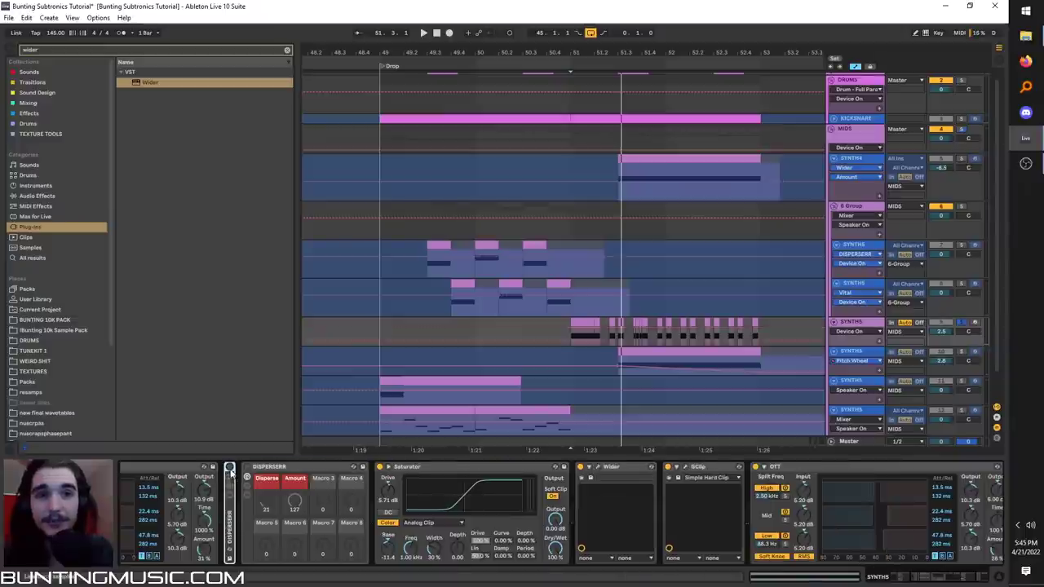
pyautogui.hscroll(3, 684, 482)
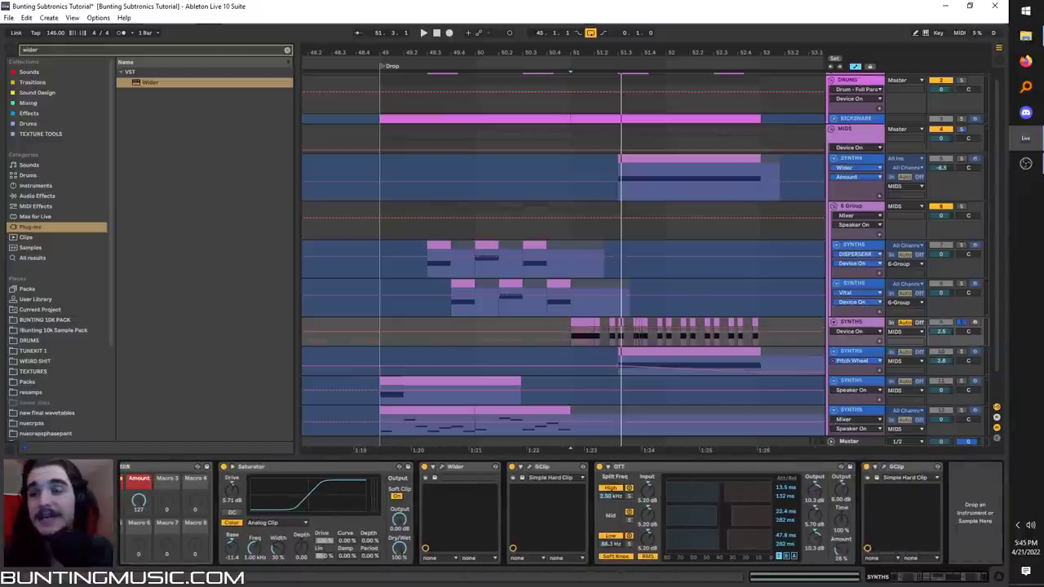
pyautogui.moveTo(961, 576); pyautogui.dragTo(922, 571)
pyautogui.press('space')
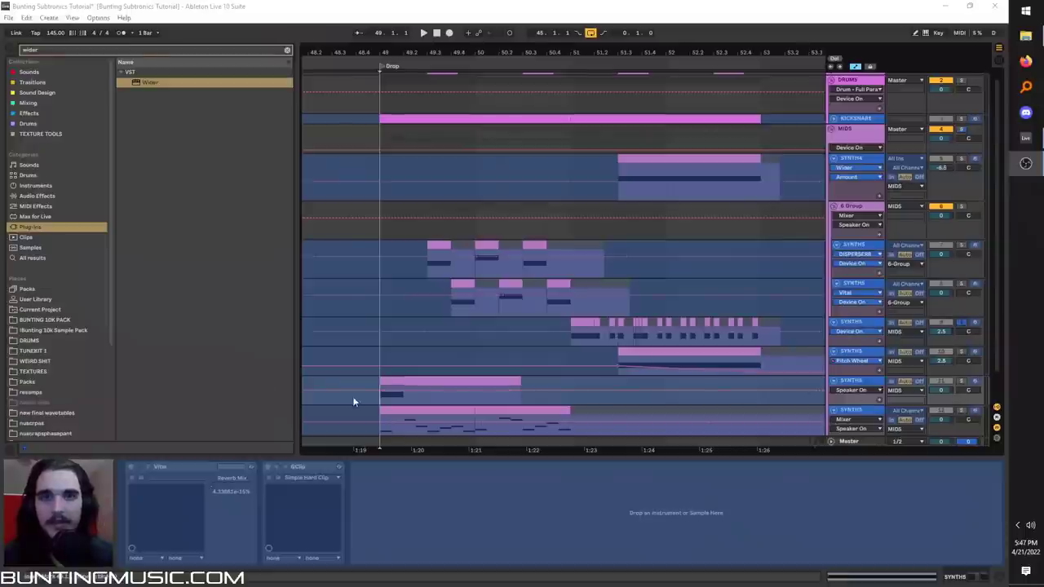
# - Unfreeze the SYNTH5 track whose clip starts the drop, and listen to it with and without solo
pyautogui.rightClick(860, 384)
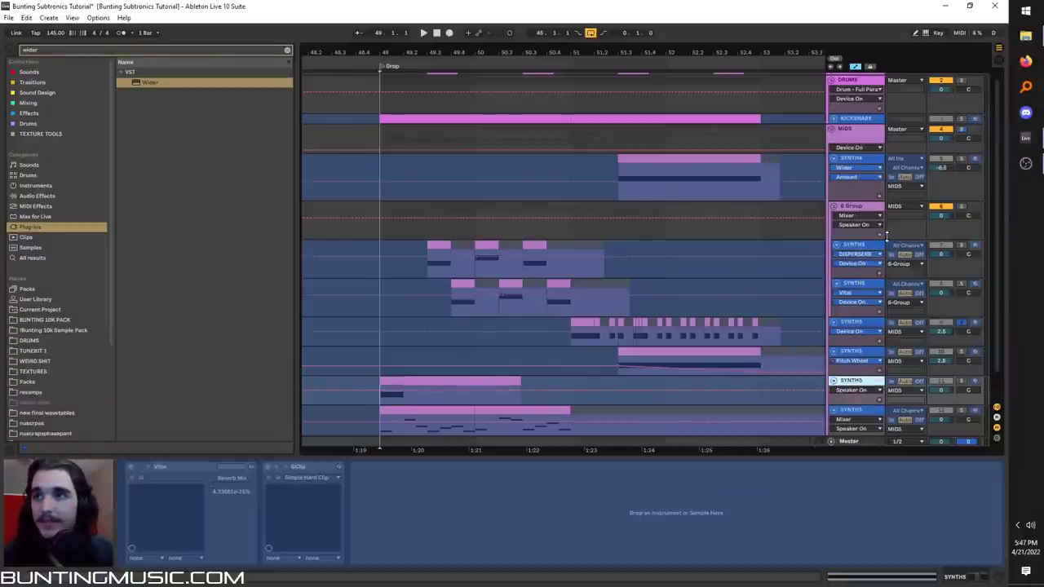
pyautogui.click(887, 240)
pyautogui.press('s')
pyautogui.press('space')
pyautogui.press('s')
pyautogui.press('space')
pyautogui.press('space')
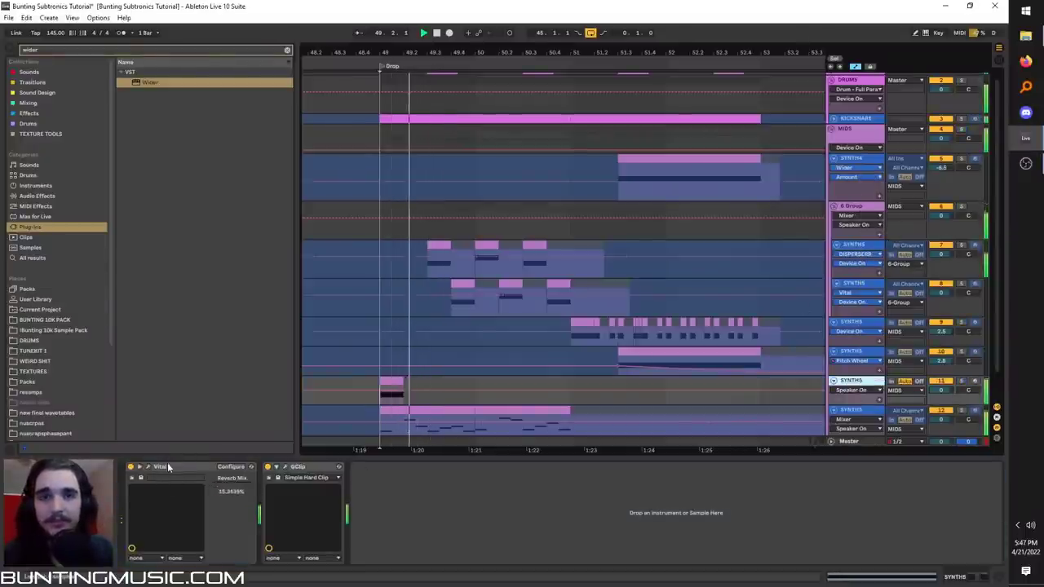
pyautogui.press('space')
# - Open the effects of this track's Vital and move Distortion ahead of the Compressor
pyautogui.click(149, 466)
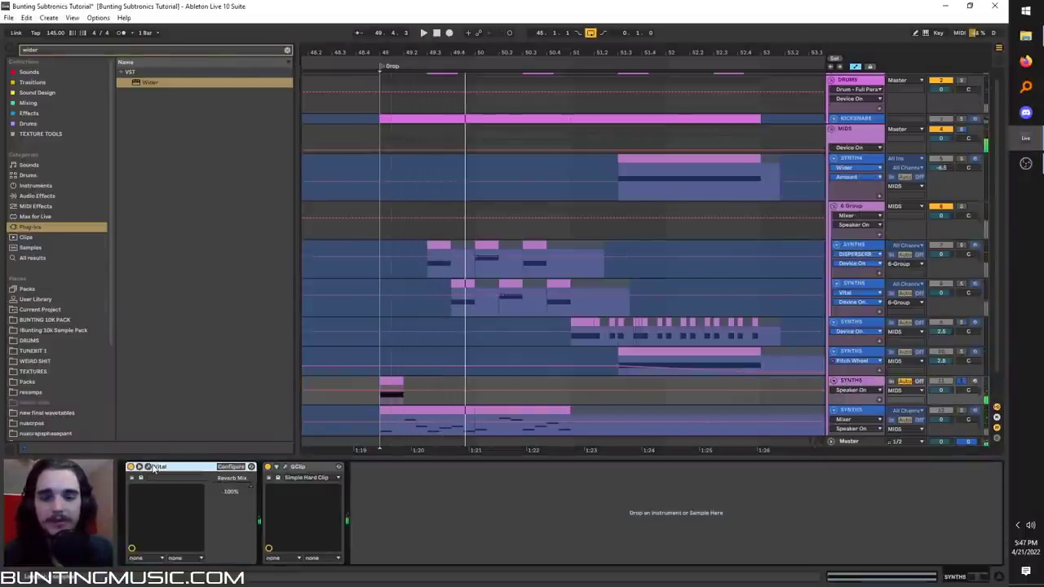
pyautogui.click(315, 43)
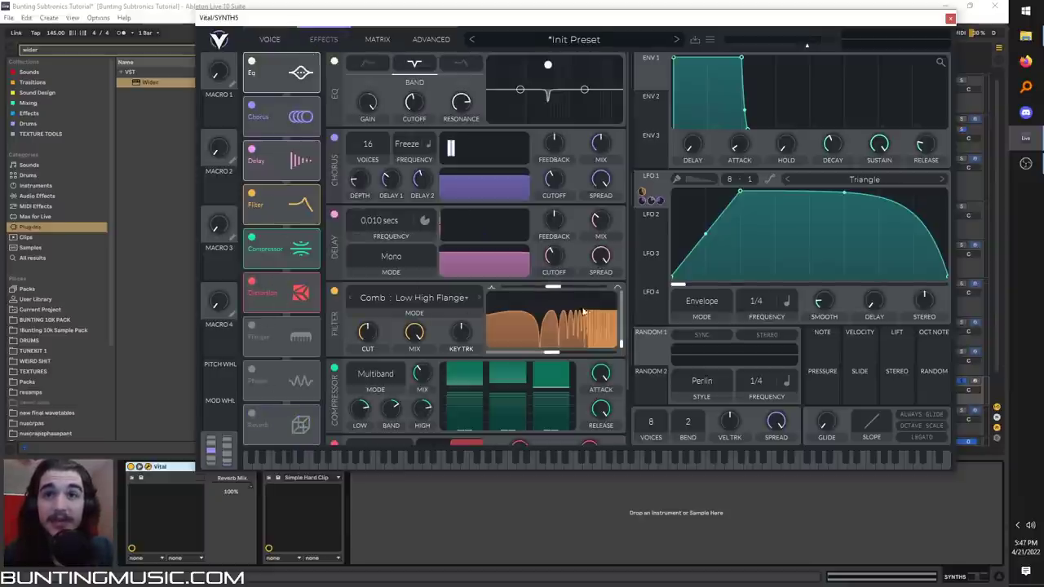
pyautogui.moveTo(297, 284); pyautogui.dragTo(269, 244)
# - Switch off Vital's Compressor, Distortion, Filter, Delay, Chorus and EQ effects
pyautogui.click(252, 281)
pyautogui.click(252, 237)
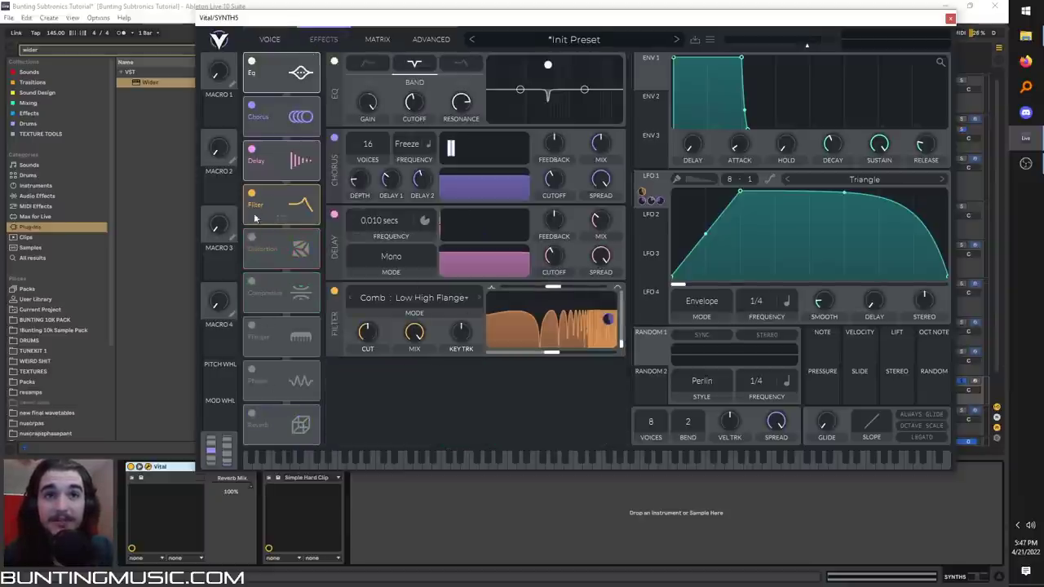
pyautogui.click(251, 194)
pyautogui.click(251, 149)
pyautogui.click(252, 106)
pyautogui.click(252, 61)
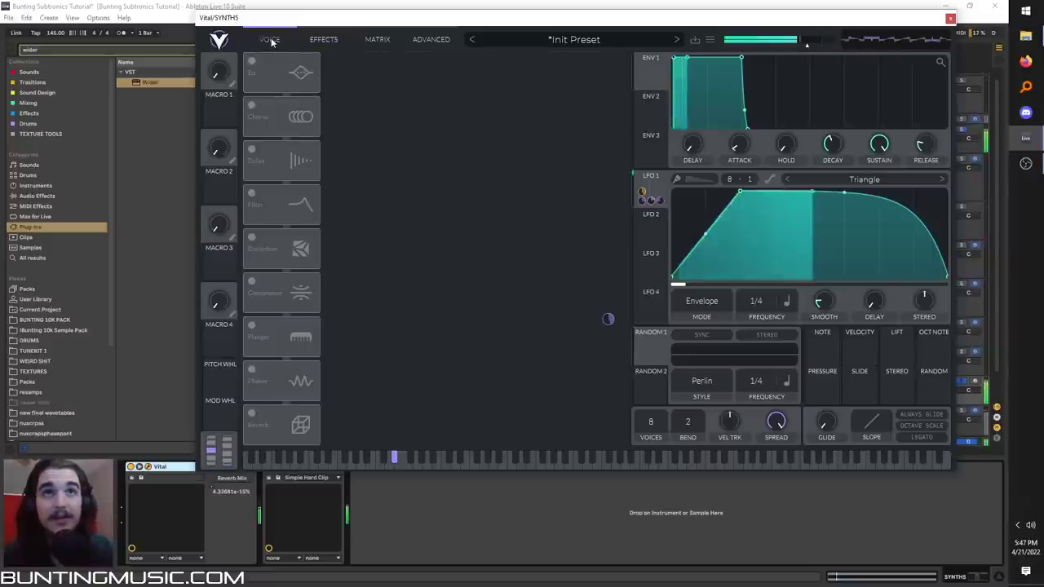
# - Switch off oscillators 2 and 3 in the voice section of SYNTH5's Vital
pyautogui.click(269, 39)
pyautogui.click(249, 149)
pyautogui.click(250, 226)
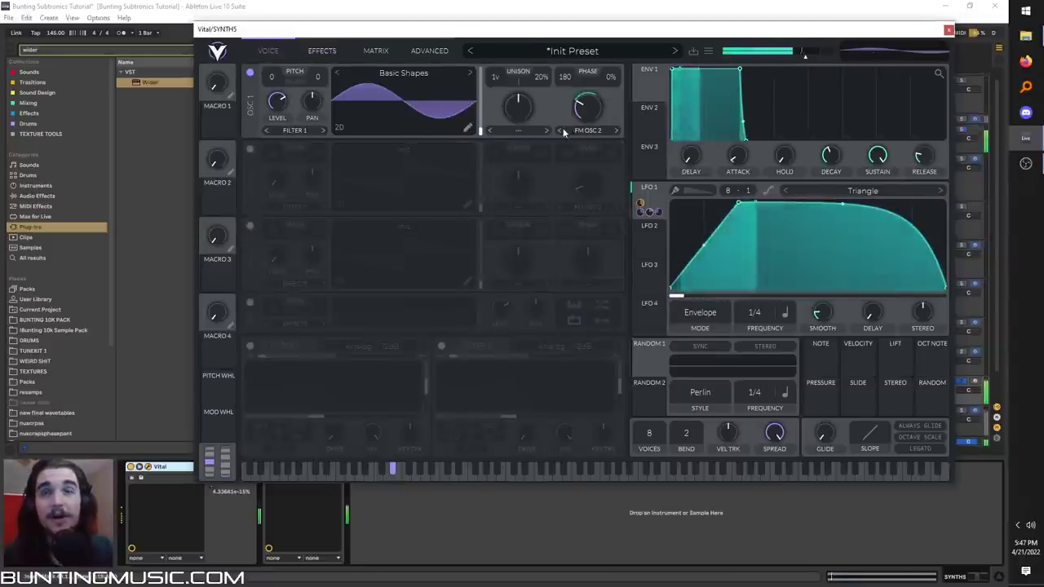
# - Load the factory Basic Shapes wavetable into oscillator 1 and move its frame to the sine wave
pyautogui.click(471, 74)
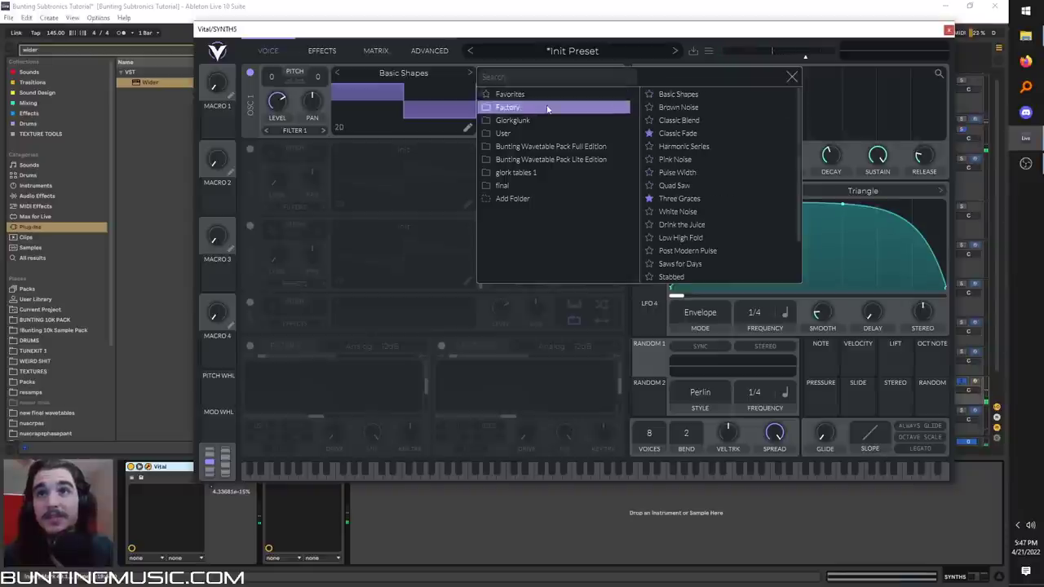
pyautogui.click(702, 94)
pyautogui.click(792, 77)
pyautogui.moveTo(478, 92); pyautogui.dragTo(479, 135)
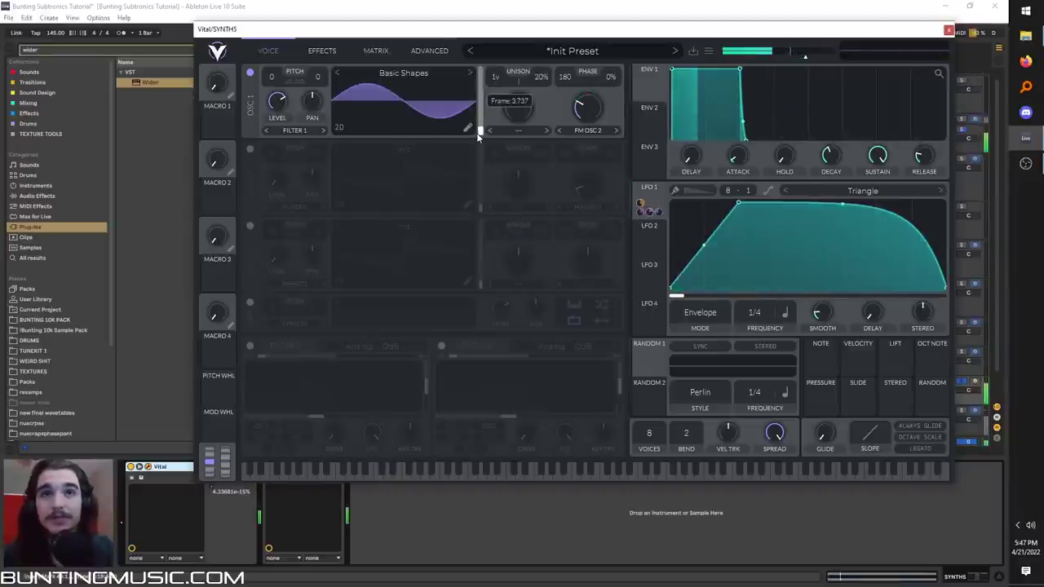
# - Switch on oscillator 2 with its level at minimum, and modulate oscillator 1's FM Osc 2 amount with LFO 1
pyautogui.click(250, 149)
pyautogui.press('space')
pyautogui.moveTo(281, 172); pyautogui.dragTo(271, 231)
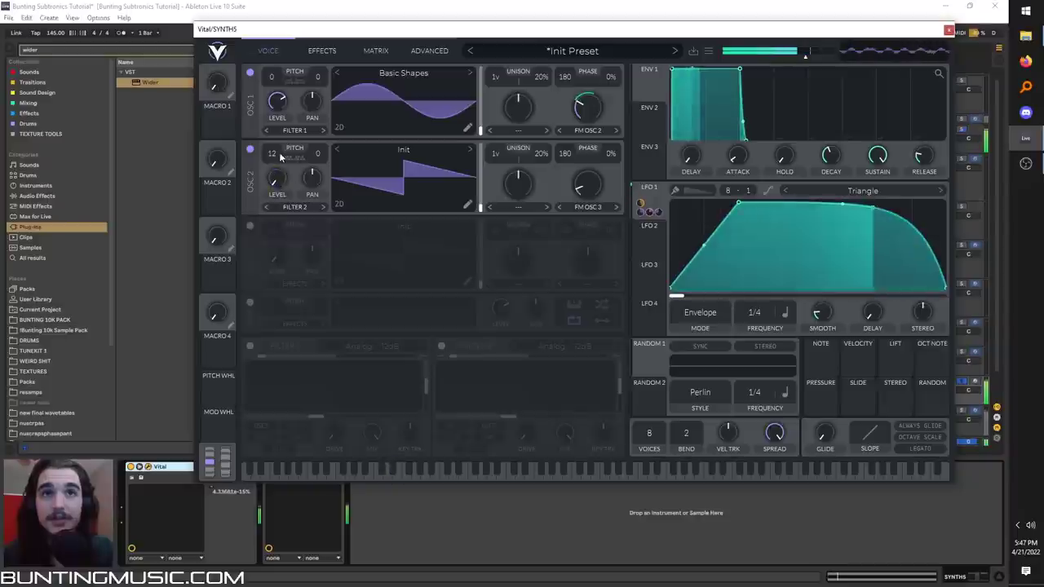
pyautogui.moveTo(279, 154)
pyautogui.mouseDown()
pyautogui.moveTo(278, 166)
pyautogui.moveTo(278, 155)
pyautogui.mouseUp()
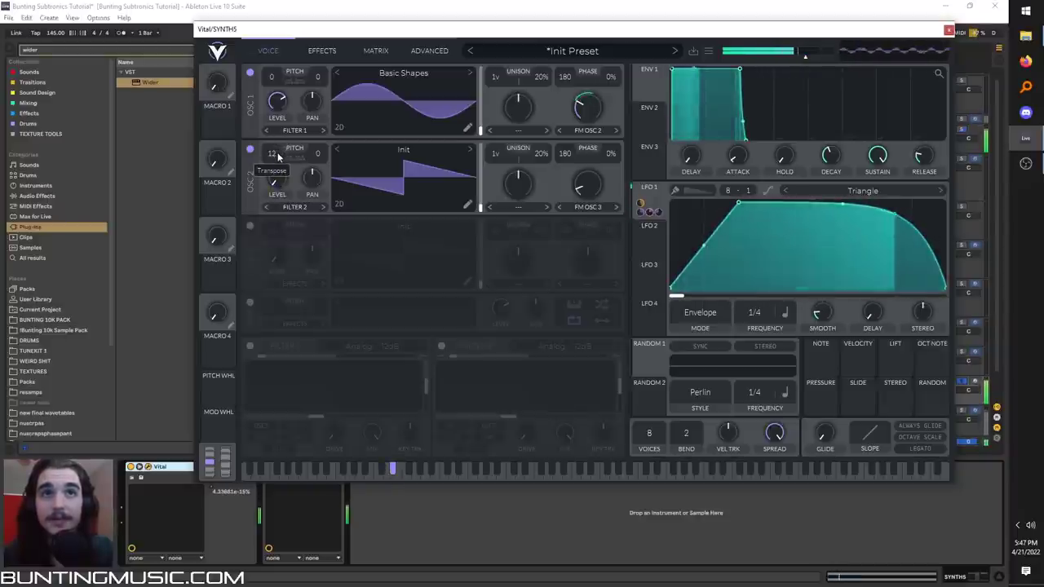
pyautogui.moveTo(649, 209); pyautogui.dragTo(584, 107)
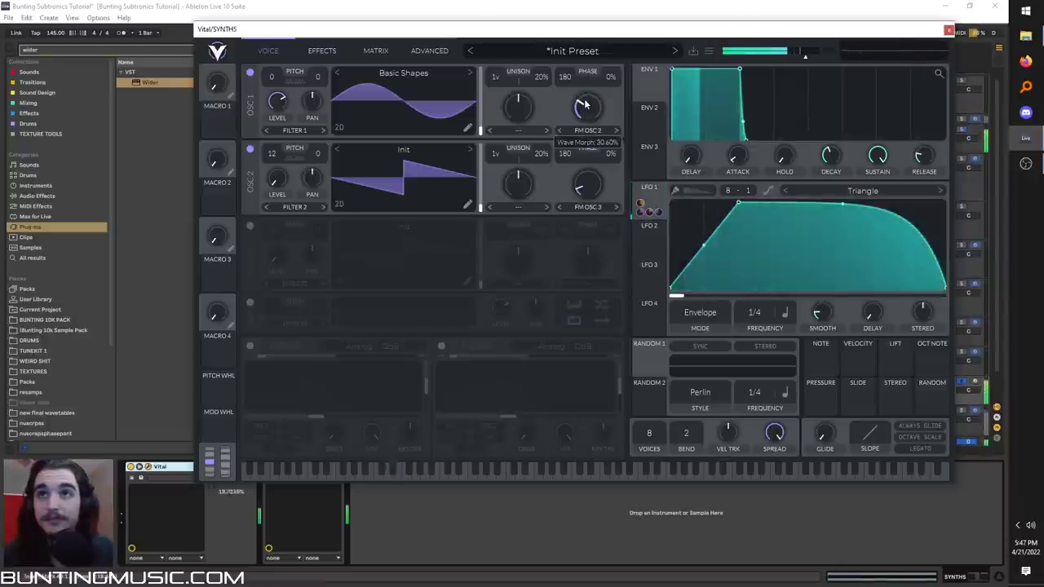
# - Switch on oscillator 3 and use it to modulate oscillator 2 through FM Osc 3
pyautogui.click(252, 227)
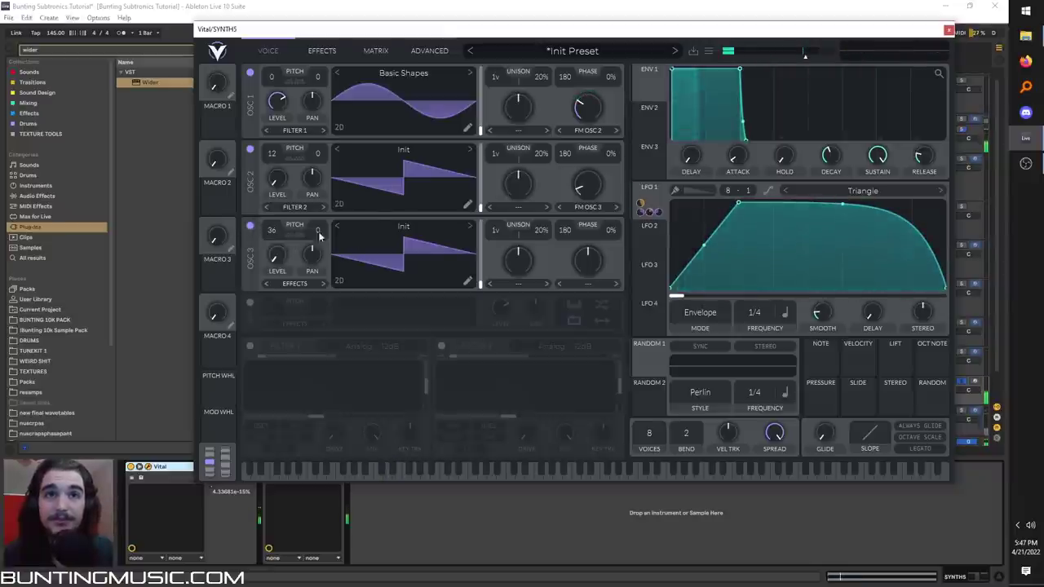
pyautogui.click(590, 208)
pyautogui.click(584, 204)
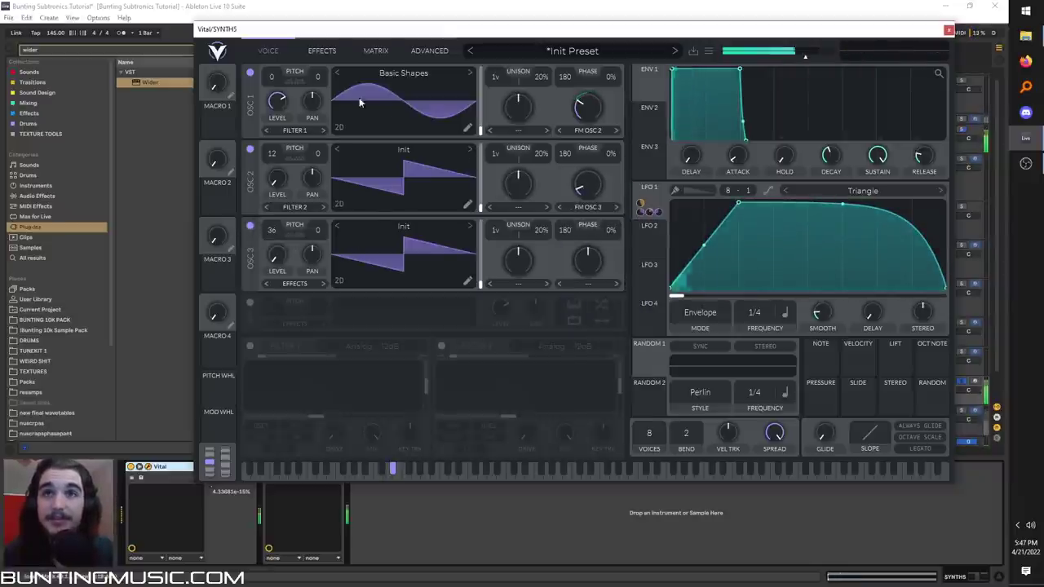
# - Switch on Vital's Chorus effect and set its frequency to Freeze
pyautogui.click(323, 50)
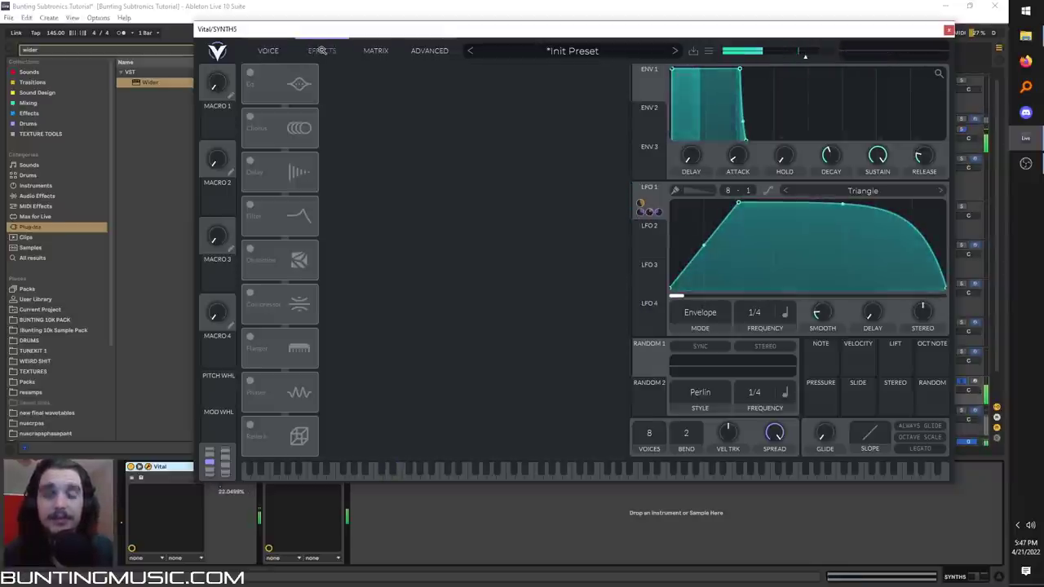
pyautogui.click(250, 116)
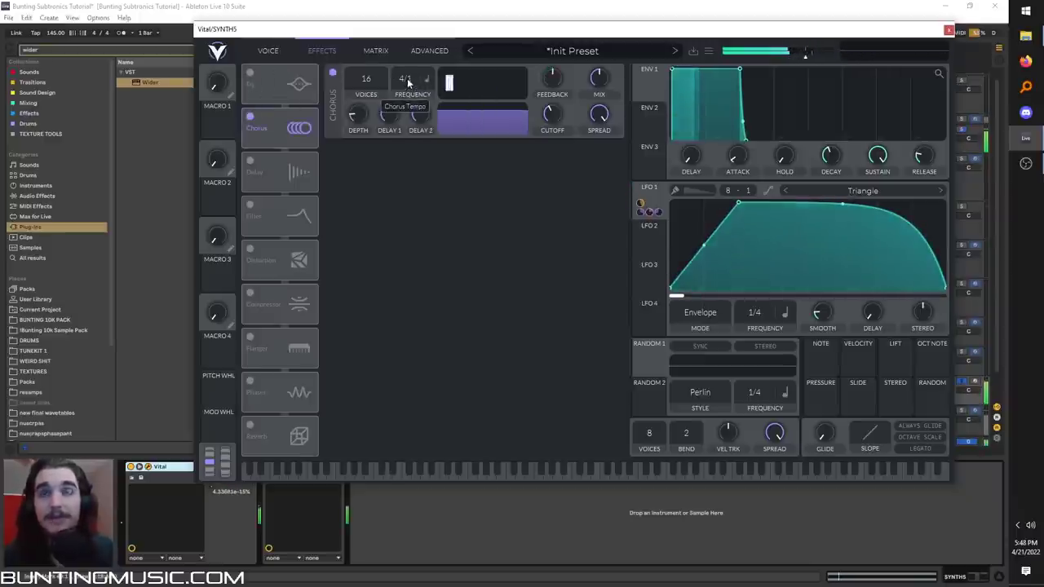
pyautogui.moveTo(407, 90); pyautogui.dragTo(383, 240)
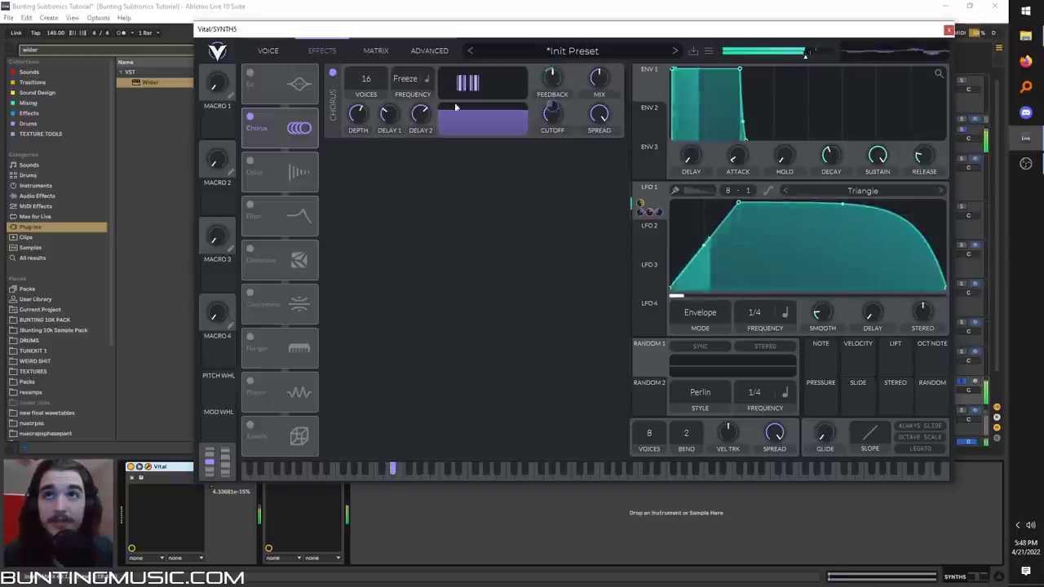
# - Switch on Vital's Delay, adjust its feedback and set its delay time to 0.002 secs
pyautogui.click(290, 174)
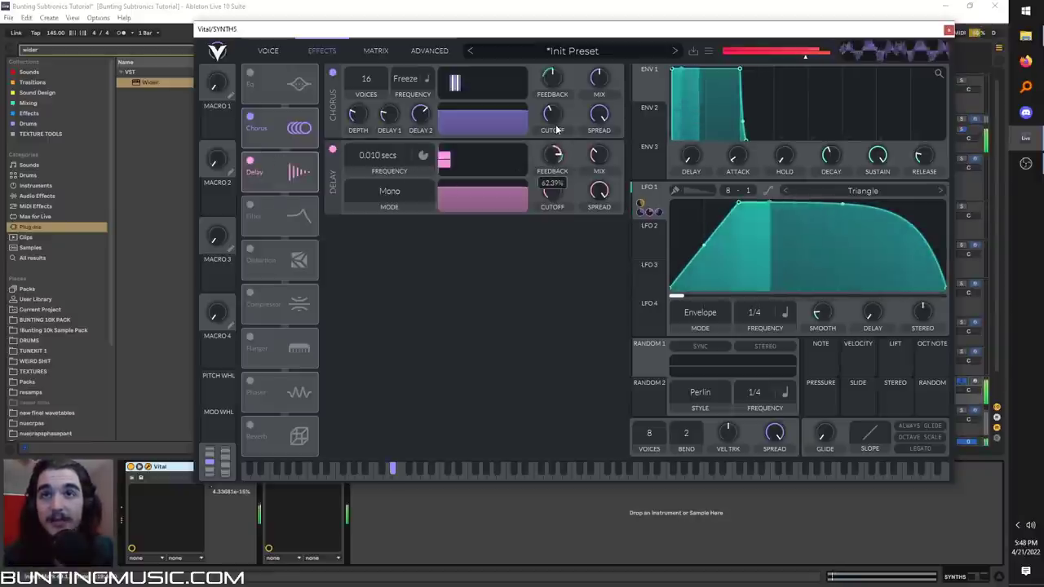
pyautogui.moveTo(557, 129); pyautogui.dragTo(553, 144)
pyautogui.moveTo(379, 156); pyautogui.dragTo(387, 149)
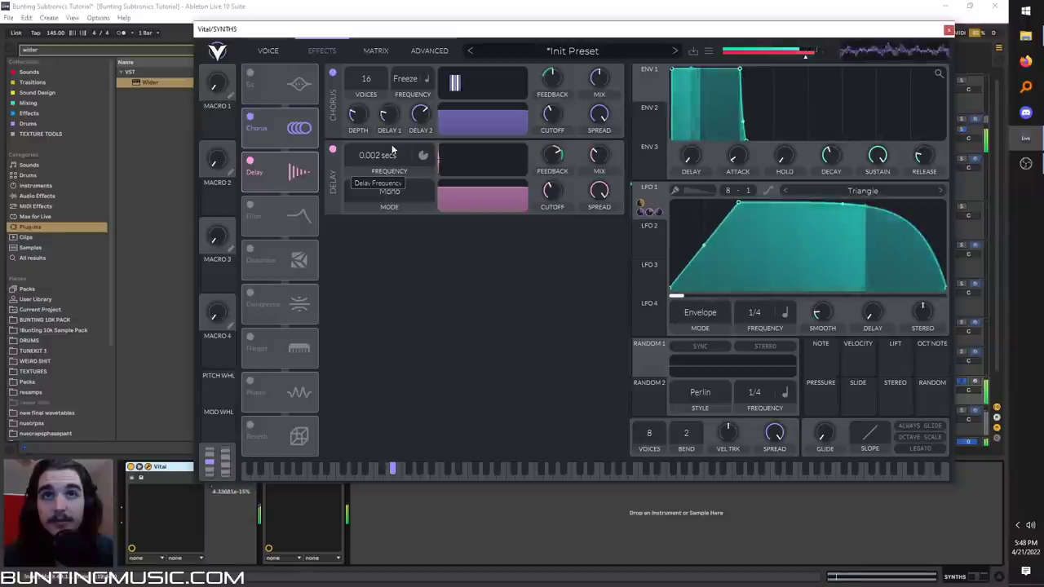
pyautogui.click(424, 156)
pyautogui.click(428, 172)
pyautogui.scroll(-5, 380, 156)
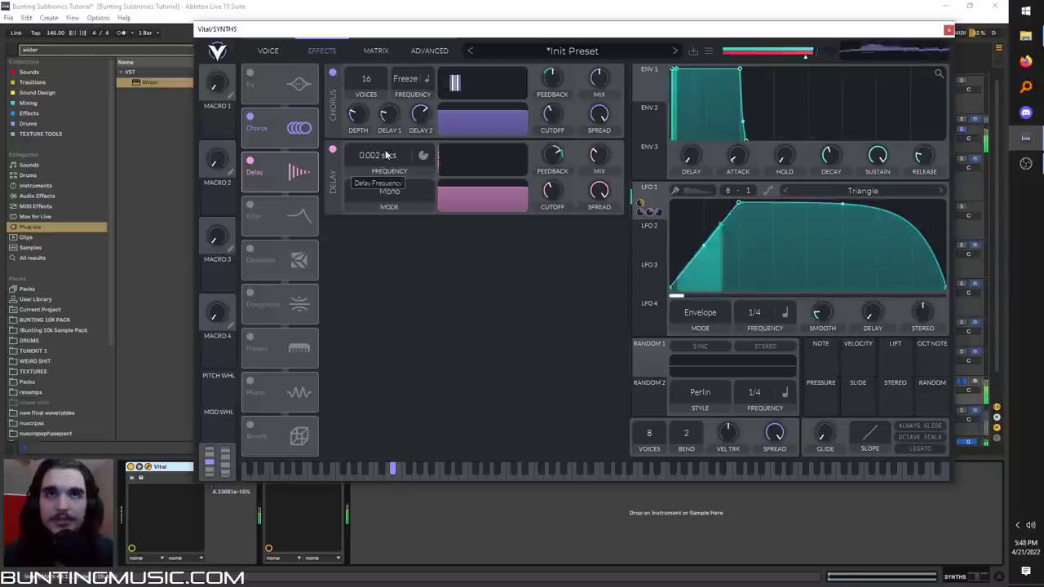
# - Switch on the Filter effect, set it to Comb Low High Flange-, and adjust its resonance and cutoff
pyautogui.click(251, 204)
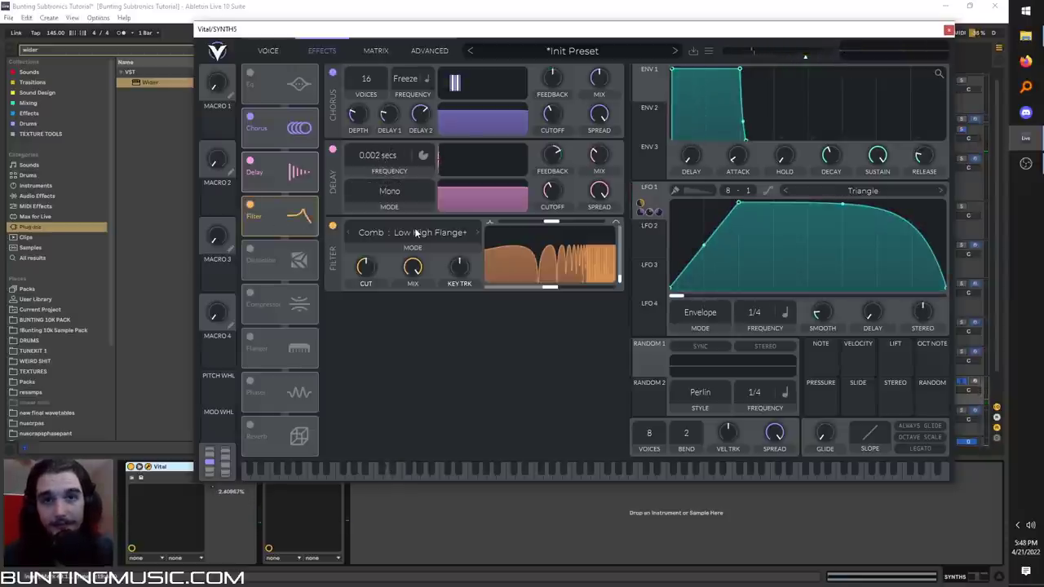
pyautogui.click(415, 232)
pyautogui.click(355, 266)
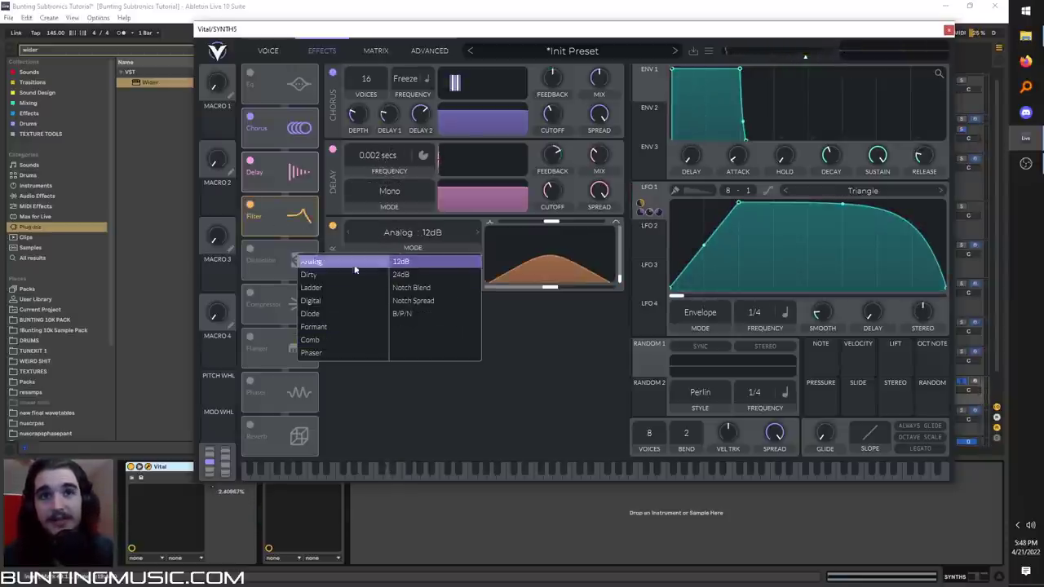
pyautogui.click(345, 336)
pyautogui.click(450, 275)
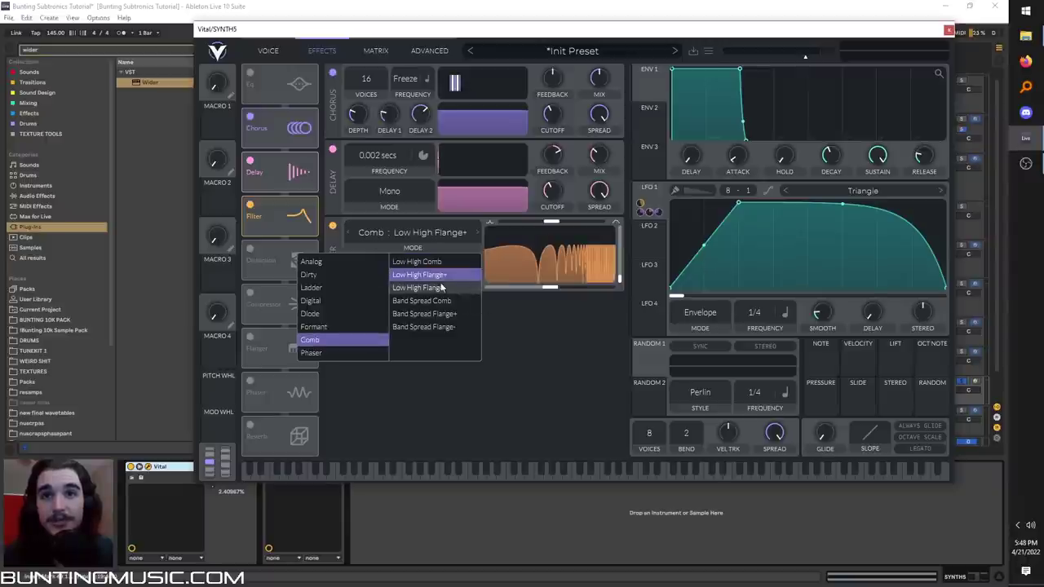
pyautogui.click(455, 288)
pyautogui.moveTo(618, 266)
pyautogui.mouseDown()
pyautogui.moveTo(623, 215)
pyautogui.moveTo(620, 270)
pyautogui.mouseUp()
pyautogui.moveTo(550, 286); pyautogui.dragTo(496, 274)
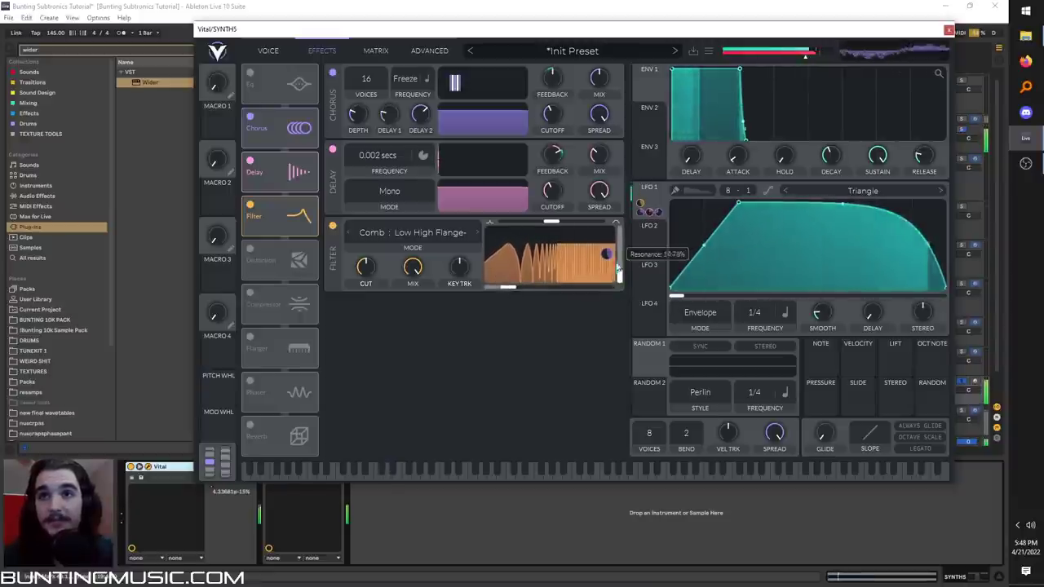
# - Switch on the Soft Clip Distortion and set the Delay's time to 0.009 secs
pyautogui.click(251, 249)
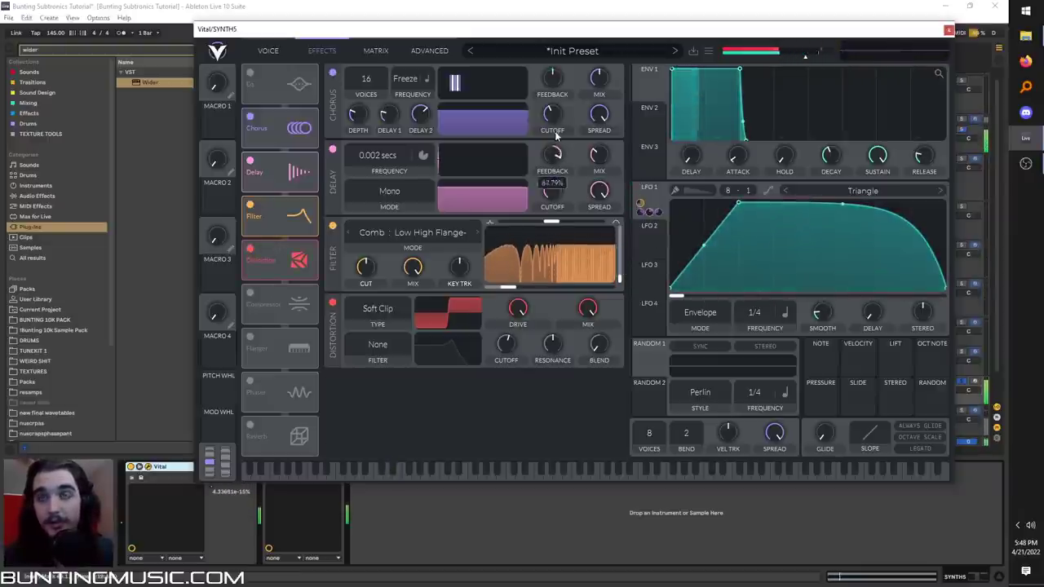
pyautogui.moveTo(389, 156); pyautogui.dragTo(382, 168)
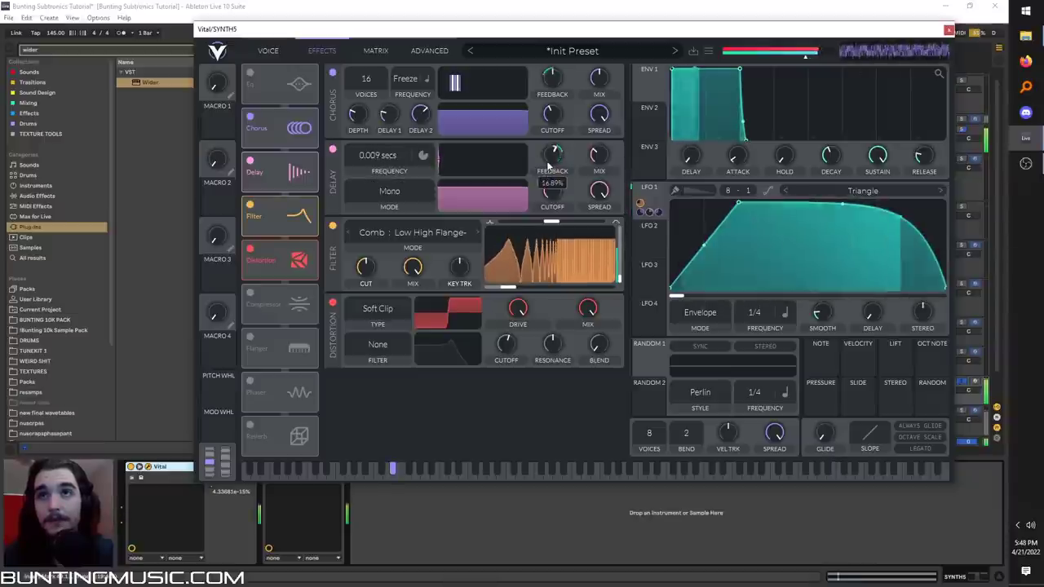
# - Try the multiband Compressor, switch it off again, and switch on the Reverb
pyautogui.click(251, 293)
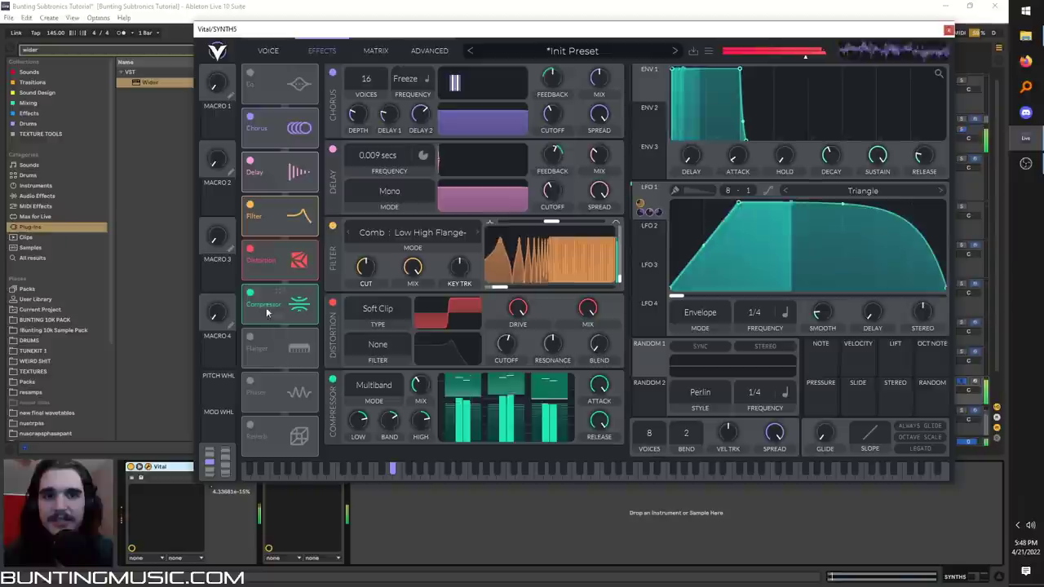
pyautogui.click(252, 294)
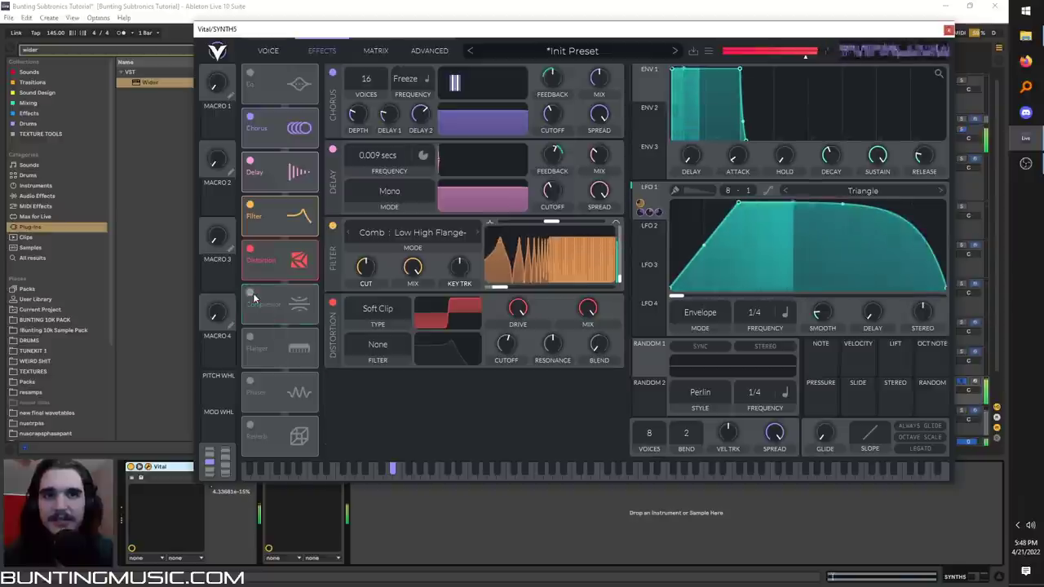
pyautogui.click(252, 425)
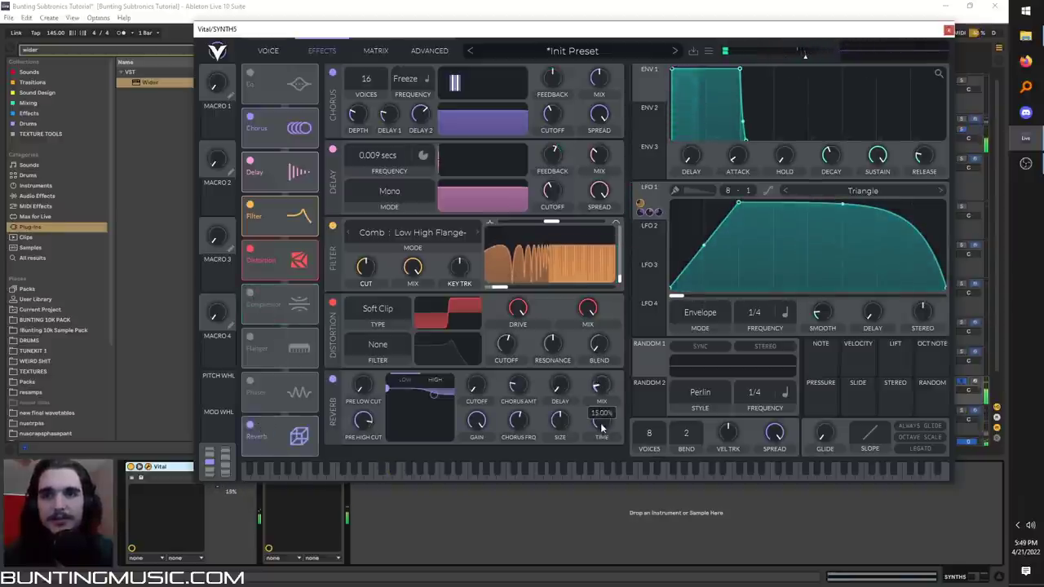
pyautogui.moveTo(601, 431); pyautogui.dragTo(599, 420)
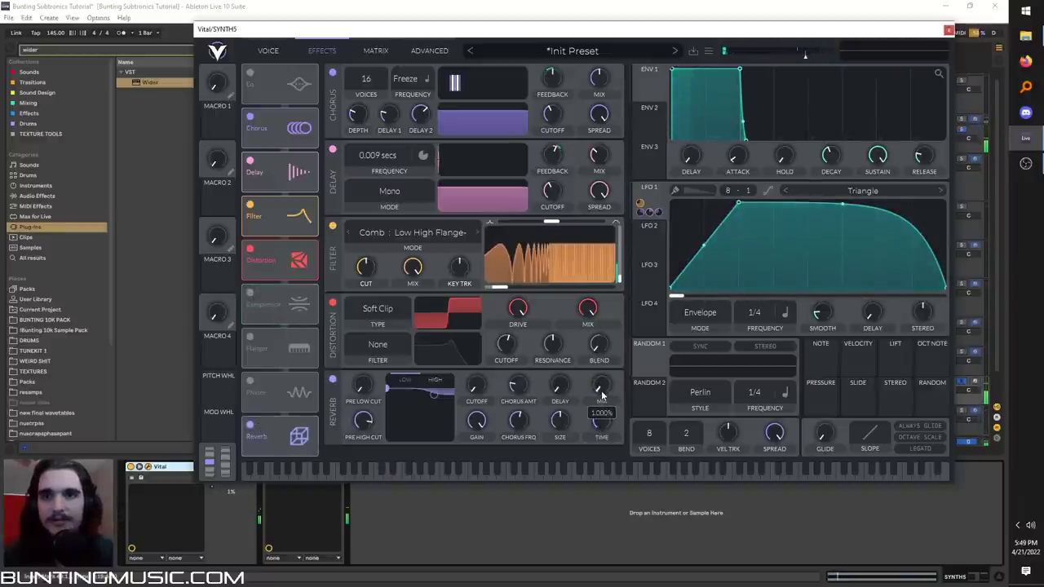
# - Examine the track's Reverb Mix automation in the arrangement during playback, and review Vital's voice and effects settings
pyautogui.moveTo(488, 33); pyautogui.dragTo(496, 512)
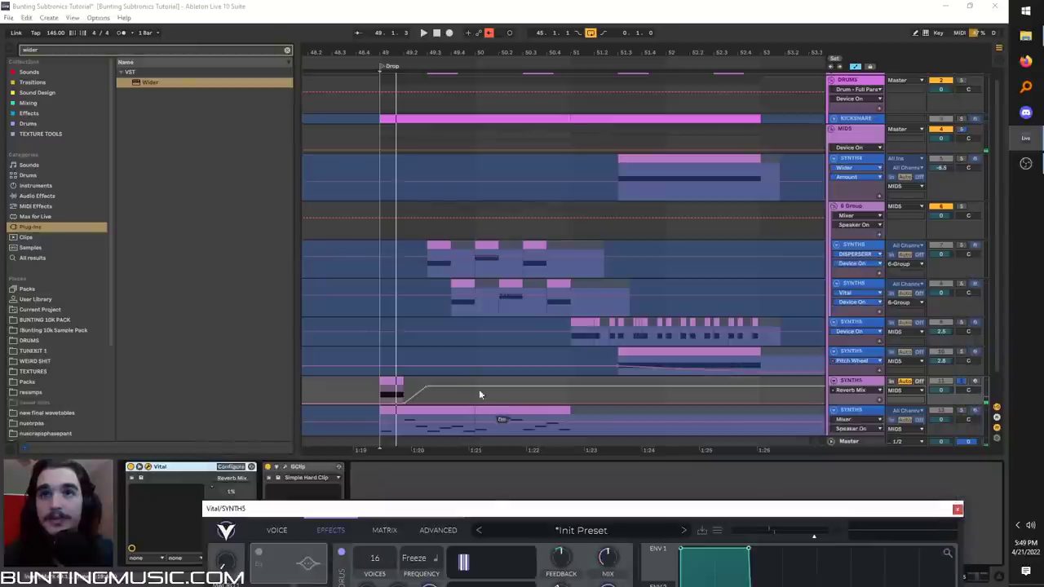
pyautogui.click(489, 33)
pyautogui.press('space')
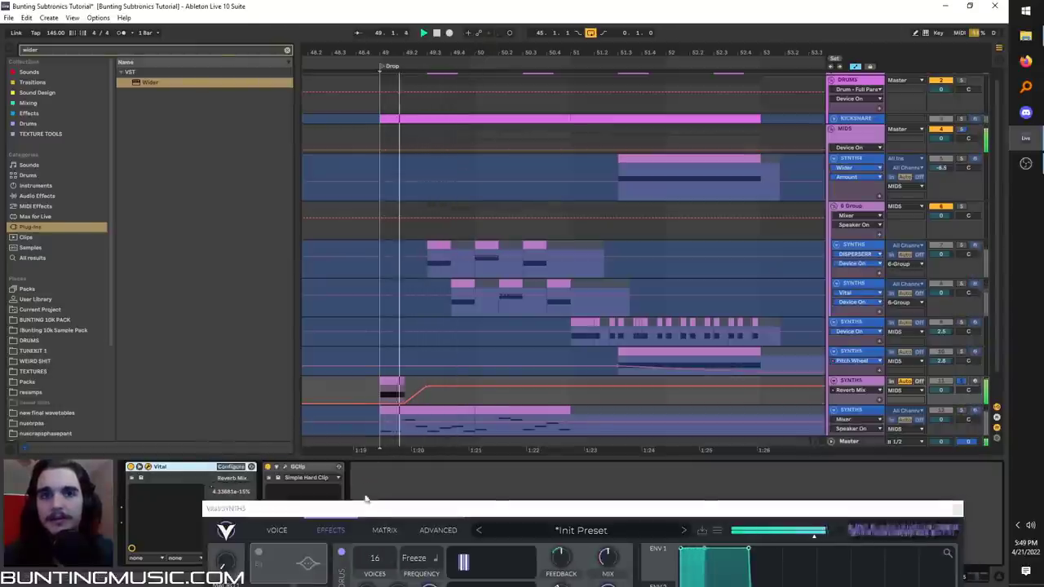
pyautogui.moveTo(367, 511); pyautogui.dragTo(368, 69)
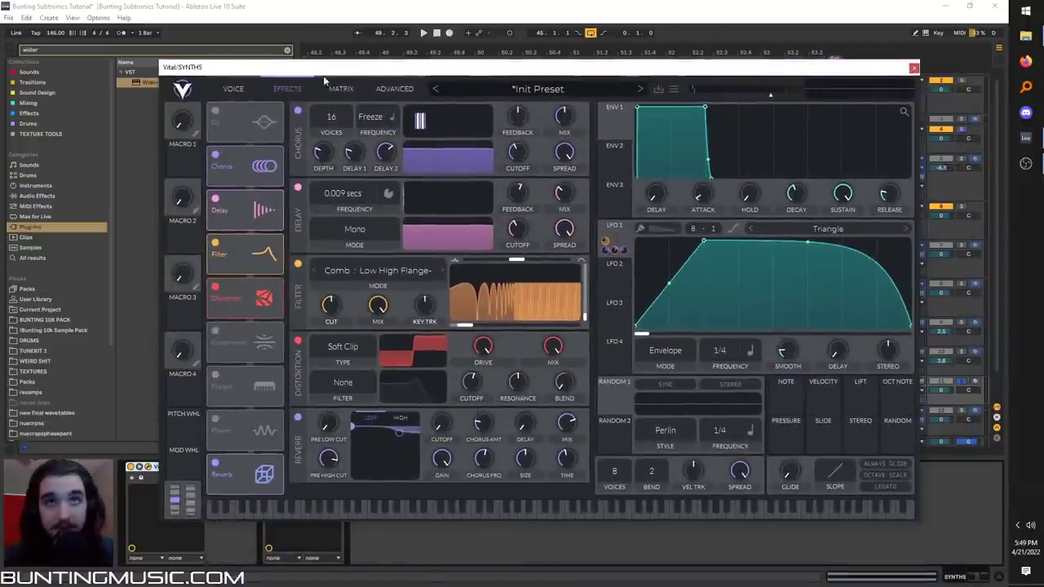
pyautogui.click(236, 88)
pyautogui.click(291, 92)
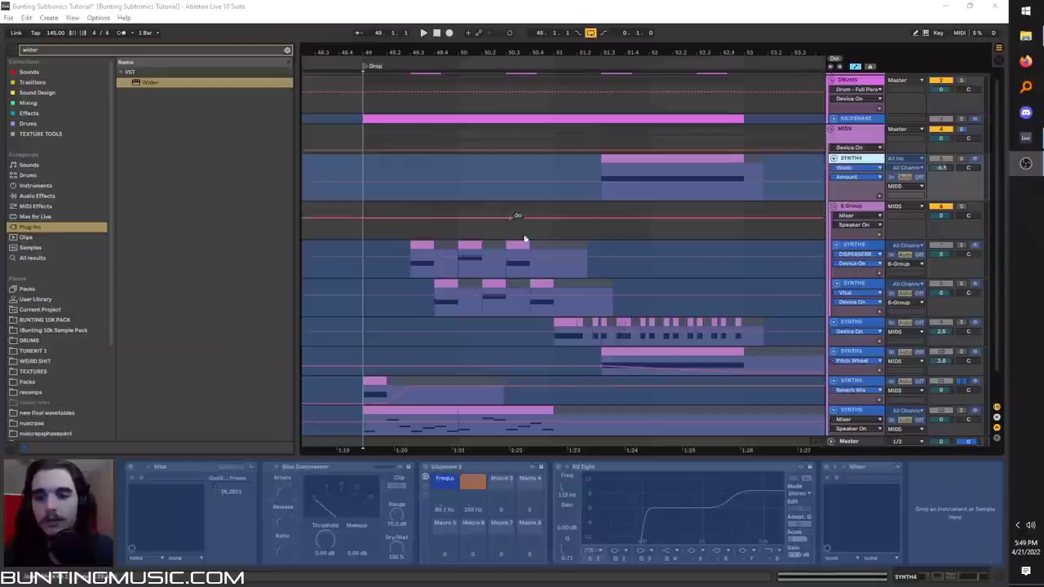
# - Unfreeze the SYNTH4 track and play it from the start of its clip
pyautogui.hscroll(1, 522, 218)
pyautogui.click(557, 186)
pyautogui.press('space')
pyautogui.rightClick(852, 158)
pyautogui.click(860, 193)
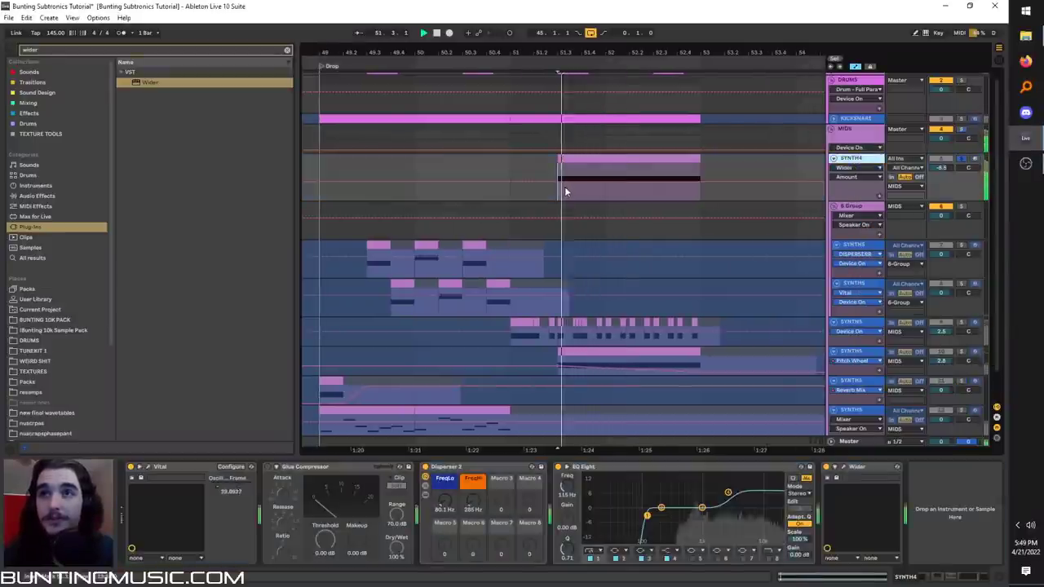
# - Bypass the Disperser 2, EQ Eight and Wider devices on SYNTH4
pyautogui.click(425, 468)
pyautogui.click(558, 466)
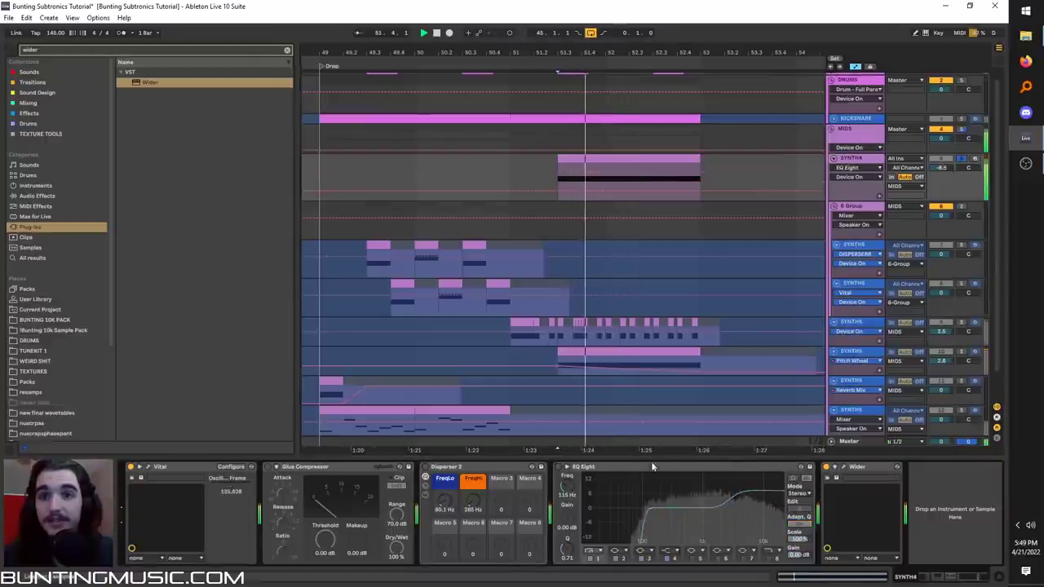
pyautogui.click(827, 467)
# - Open SYNTH4's Vital and initialize its preset
pyautogui.click(152, 467)
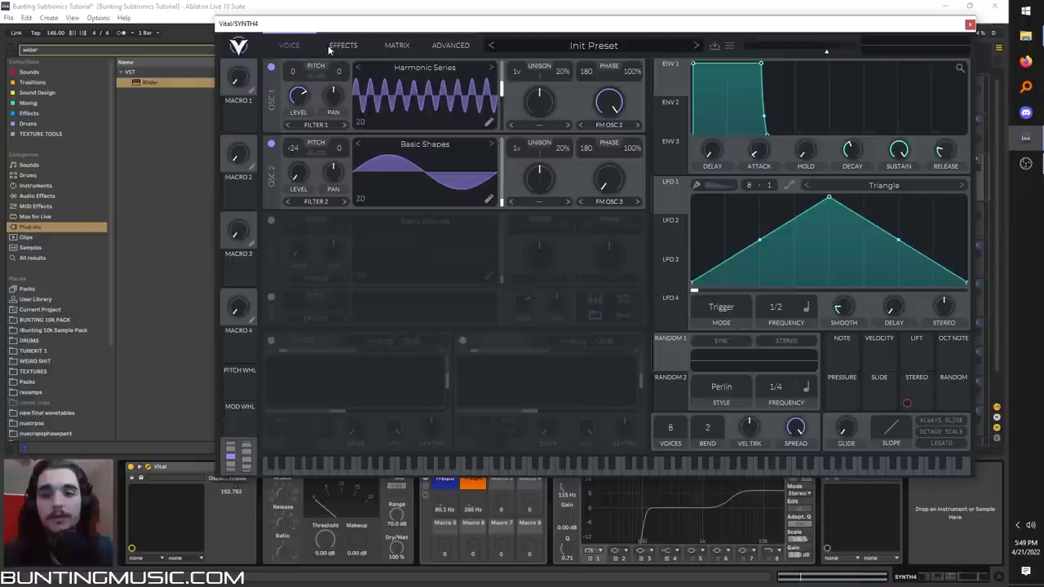
pyautogui.click(730, 47)
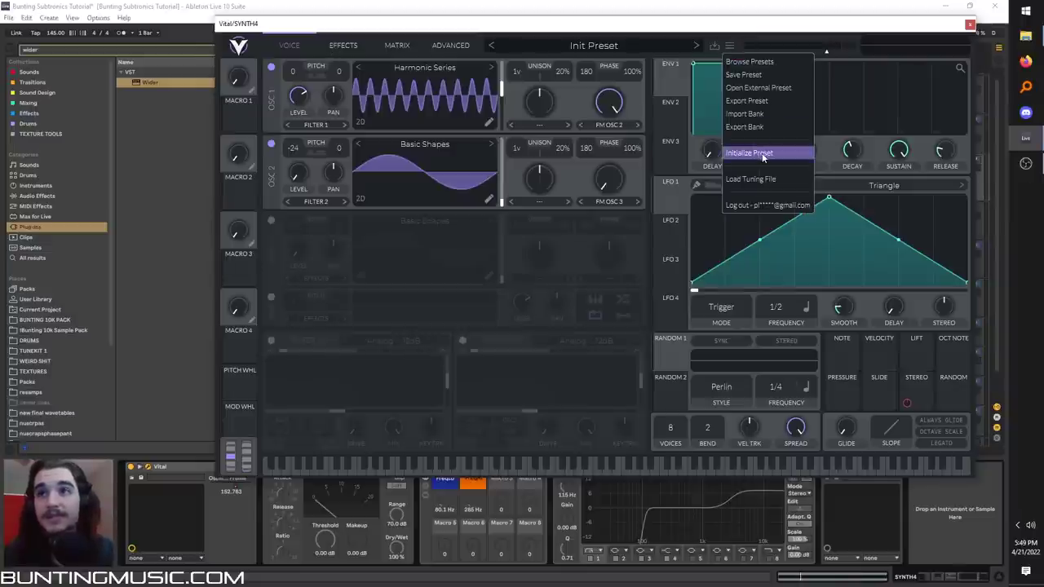
pyautogui.click(763, 154)
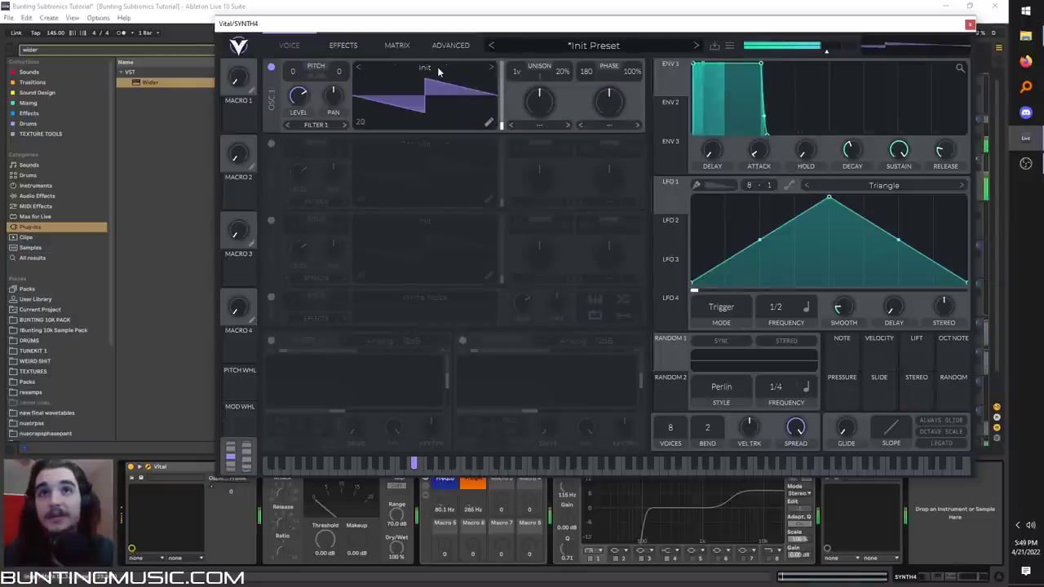
# - Switch on oscillator 2 at -48 semitones with its level at minimum, and set oscillator 1's FM Osc 2 amount to 100%
pyautogui.click(271, 143)
pyautogui.moveTo(298, 171); pyautogui.dragTo(289, 205)
pyautogui.click(609, 124)
pyautogui.click(611, 267)
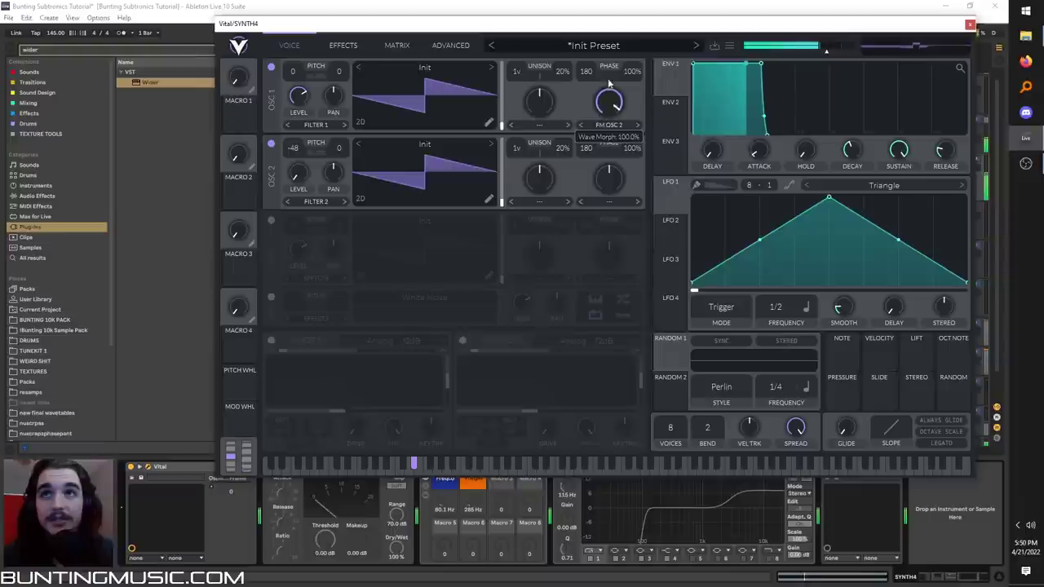
# - Load the Basic Shapes wavetable into oscillator 2 so a sine wave modulates oscillator 1
pyautogui.click(436, 149)
pyautogui.click(641, 179)
pyautogui.click(710, 163)
pyautogui.click(294, 161)
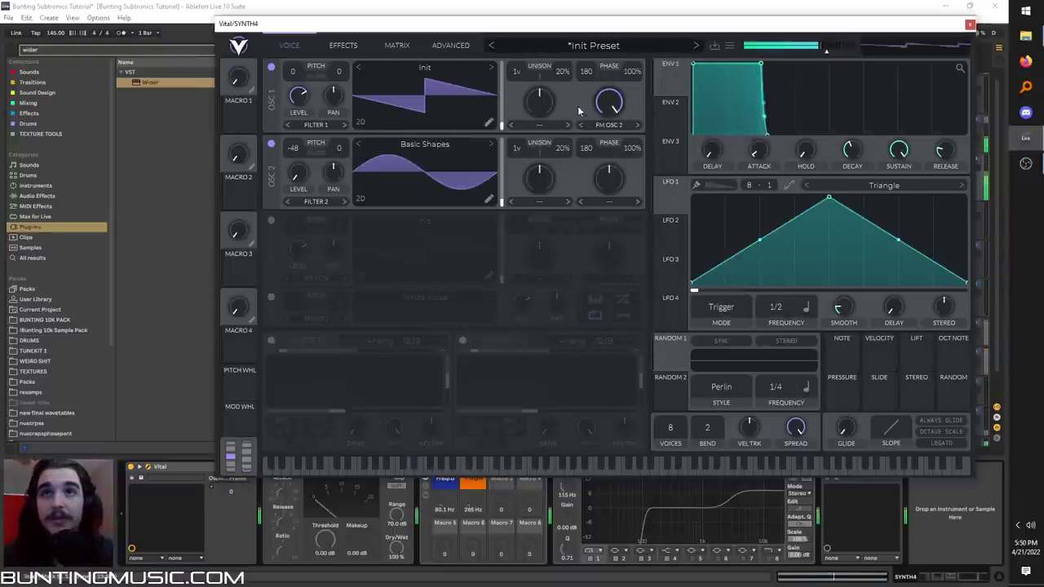
# - Load the Basic Shapes wavetable into oscillator 1, then transpose oscillator 1 to 48 semitones and oscillator 2 to -15
pyautogui.doubleClick(292, 151)
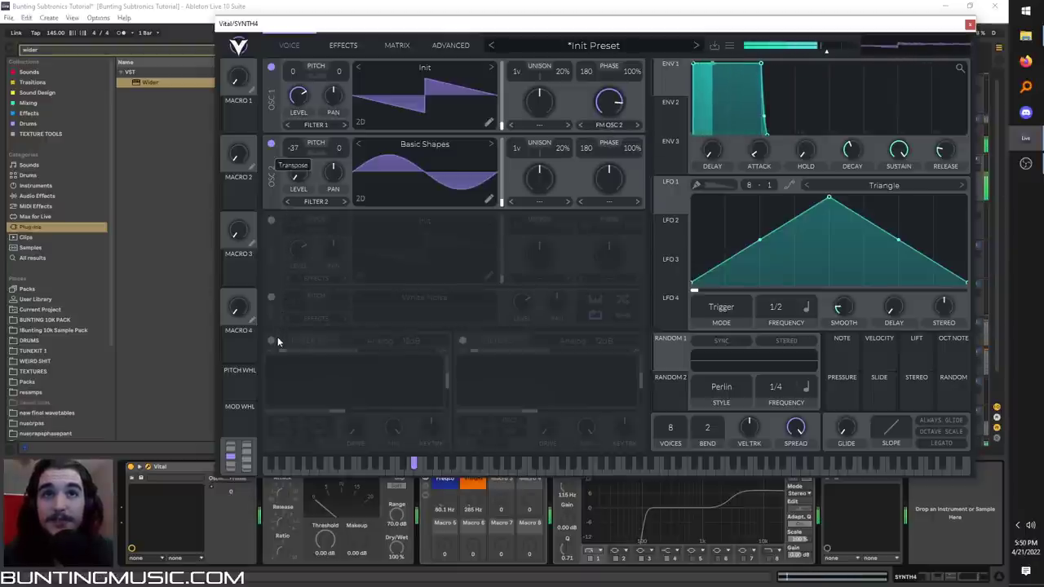
pyautogui.click(421, 71)
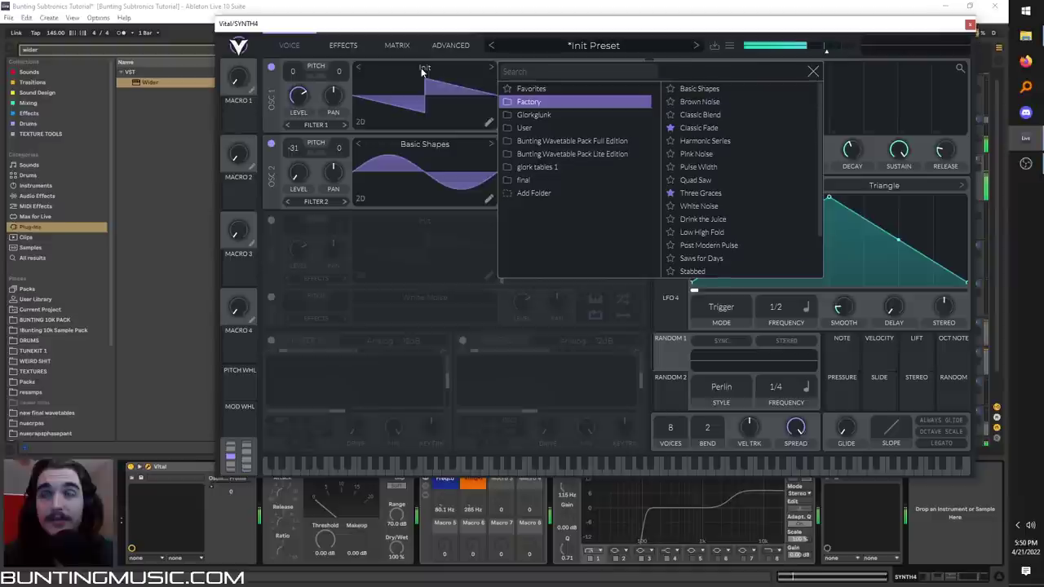
pyautogui.click(699, 88)
pyautogui.click(314, 84)
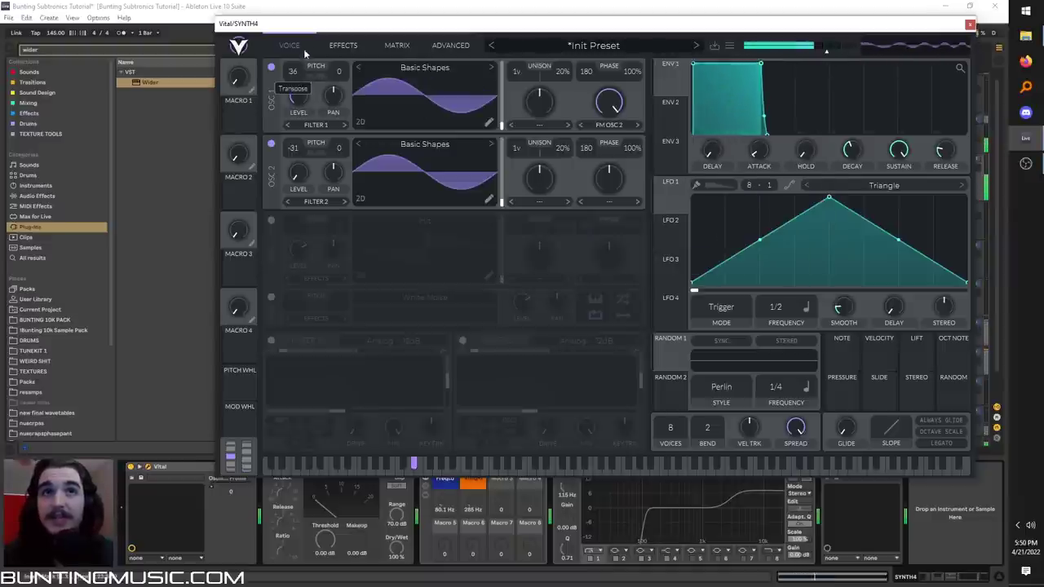
pyautogui.moveTo(306, 48); pyautogui.dragTo(306, 40)
pyautogui.moveTo(300, 147); pyautogui.dragTo(300, 144)
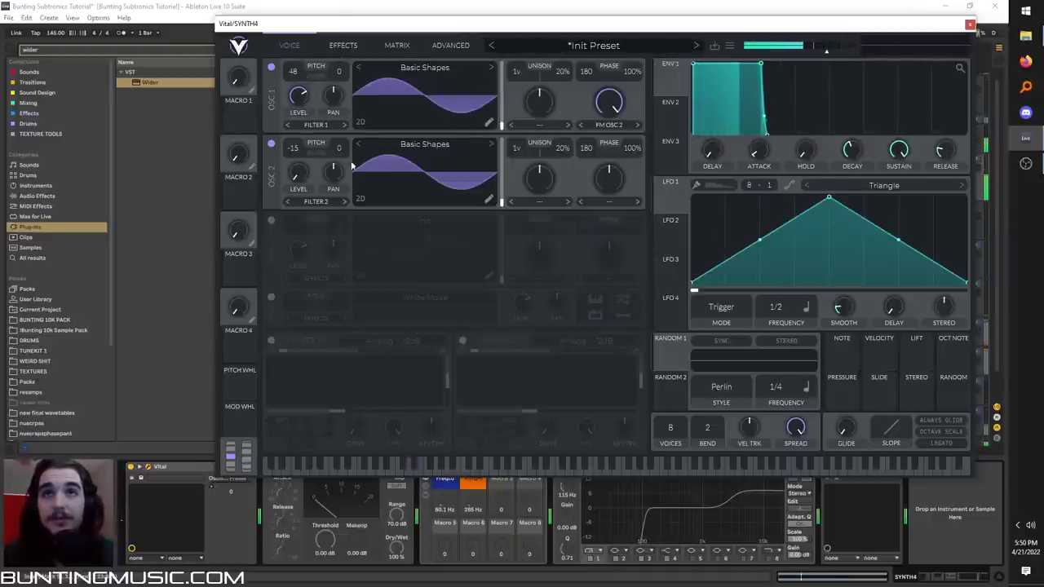
# - Try wavetables from the Glorkglunk folder, such as Corpusbode Phaser, in oscillator 1
pyautogui.click(424, 67)
pyautogui.click(524, 127)
pyautogui.click(533, 115)
pyautogui.click(710, 140)
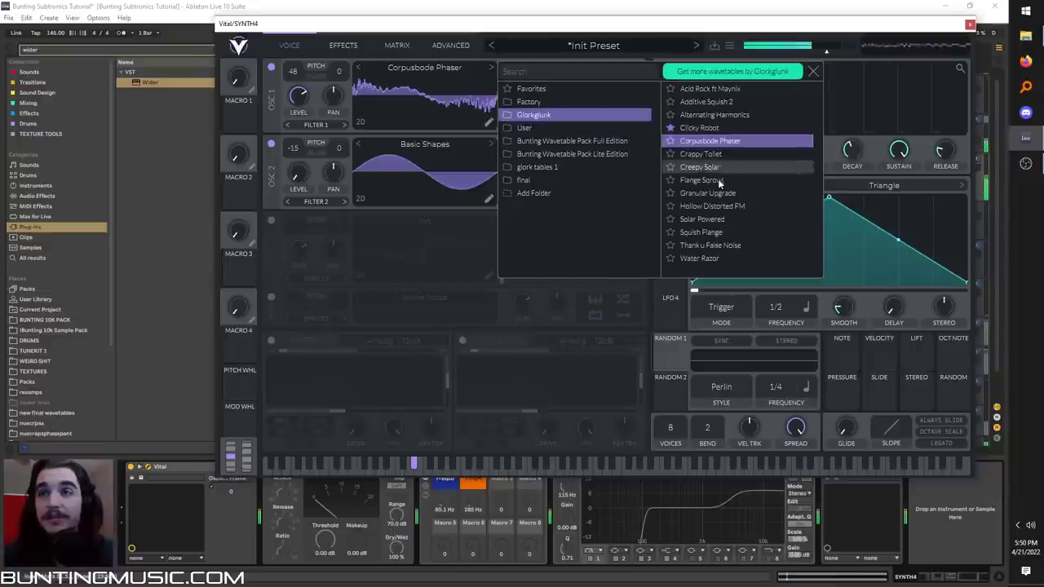
pyautogui.click(719, 182)
pyautogui.click(430, 95)
pyautogui.click(398, 46)
pyautogui.click(311, 45)
# - Load the factory Harmonic Series wavetable into oscillator 1 and raise its wavetable position slightly
pyautogui.click(402, 67)
pyautogui.click(529, 102)
pyautogui.click(700, 88)
pyautogui.click(469, 67)
pyautogui.click(470, 67)
pyautogui.click(706, 140)
pyautogui.moveTo(503, 118); pyautogui.dragTo(509, 107)
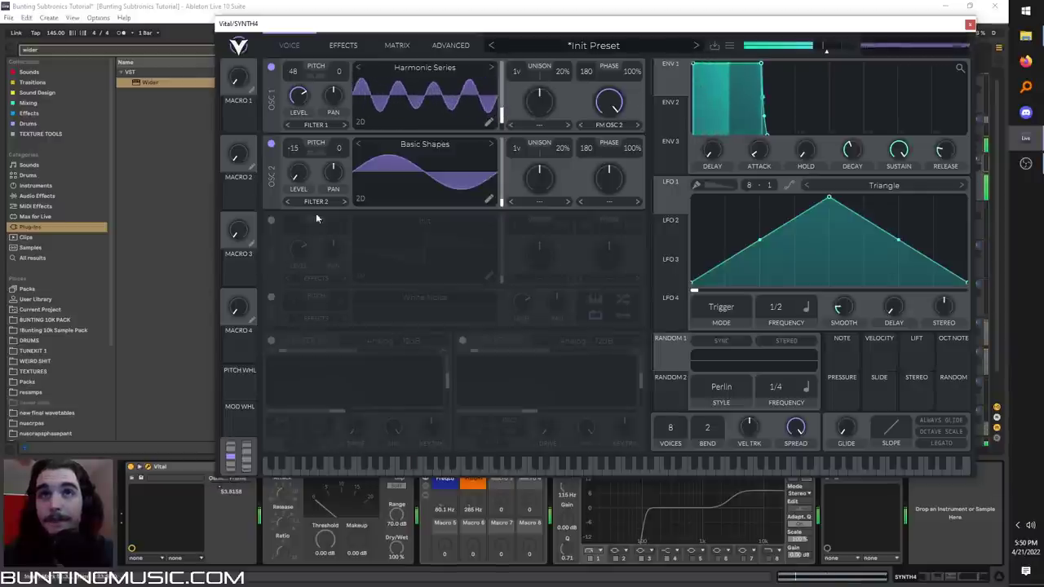
# - Switch on oscillator 3 and modulate oscillator 2 with a small amount of FM Osc 3
pyautogui.click(271, 220)
pyautogui.click(608, 202)
pyautogui.click(608, 345)
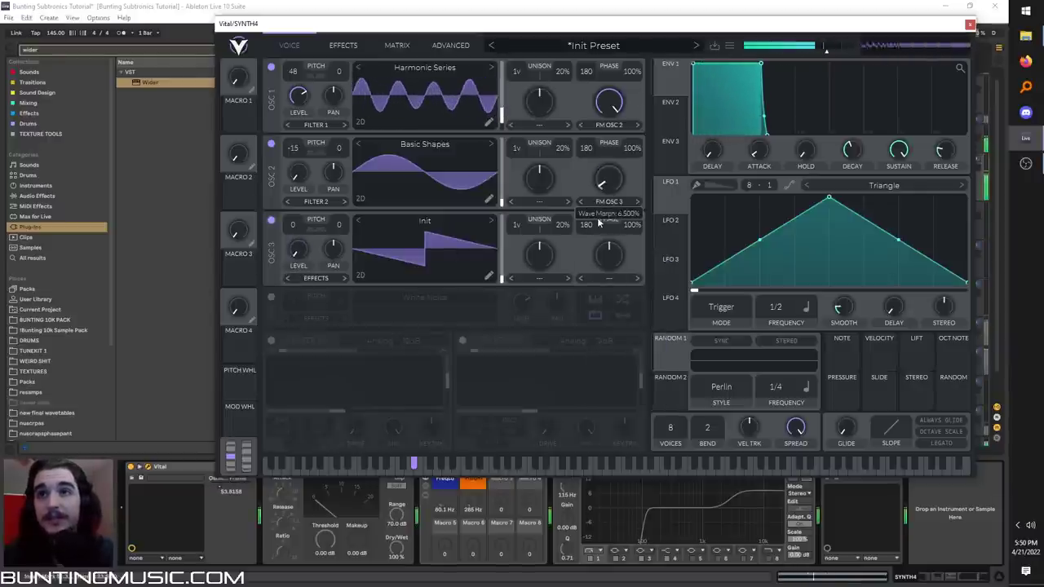
pyautogui.moveTo(609, 174); pyautogui.dragTo(611, 176)
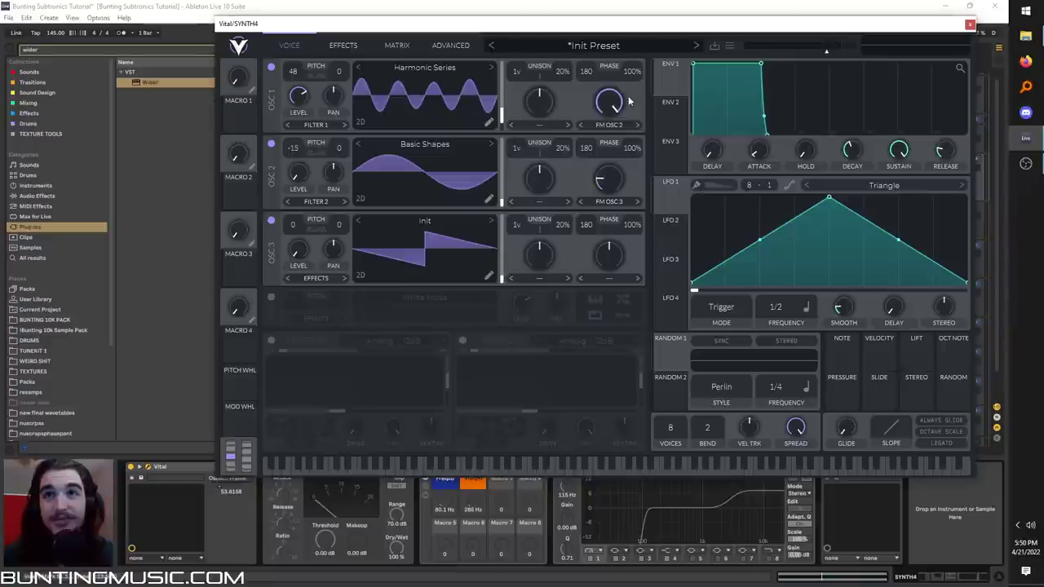
# - Add Chorus with a low mix and its feedback reset, plus Soft Clip Distortion with about 13.85 dB of drive
pyautogui.click(338, 49)
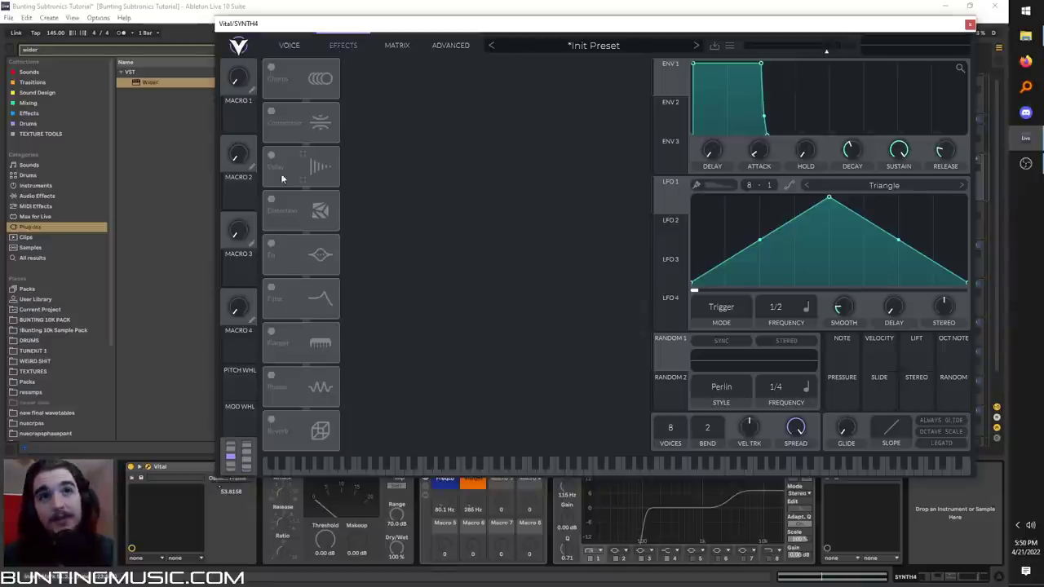
pyautogui.click(271, 68)
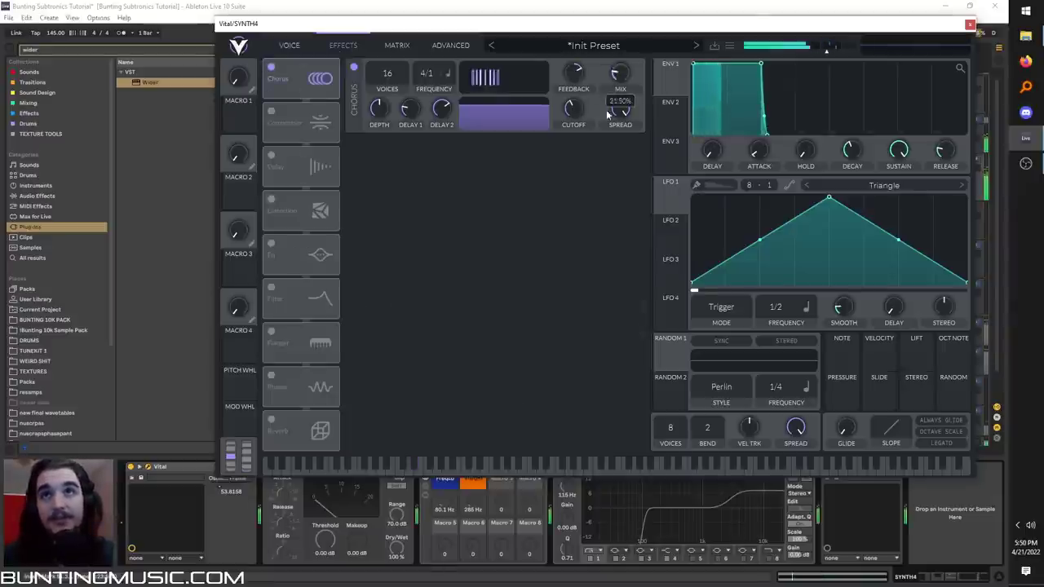
pyautogui.doubleClick(573, 89)
pyautogui.click(271, 200)
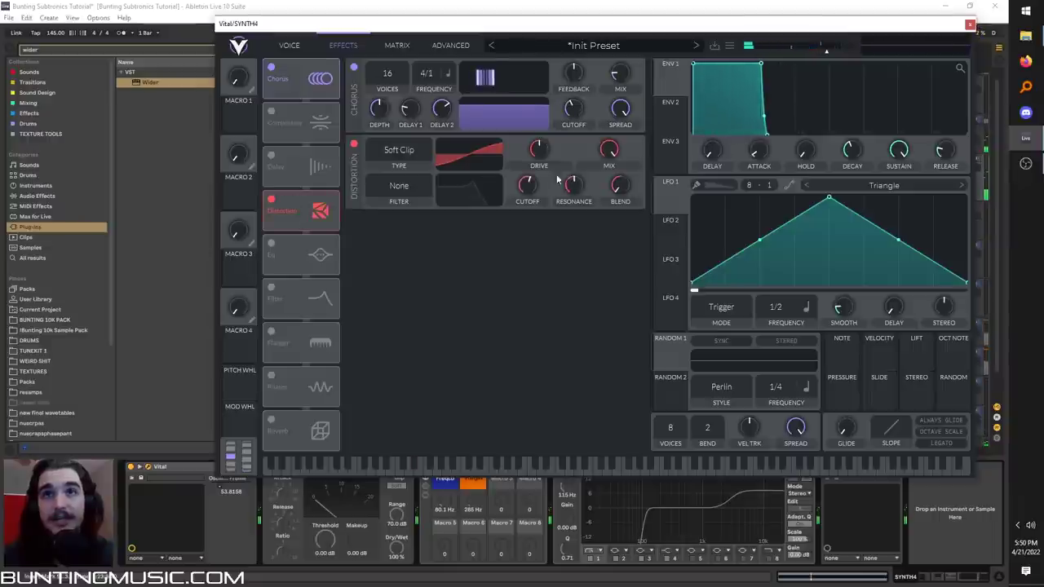
pyautogui.moveTo(543, 141); pyautogui.dragTo(536, 165)
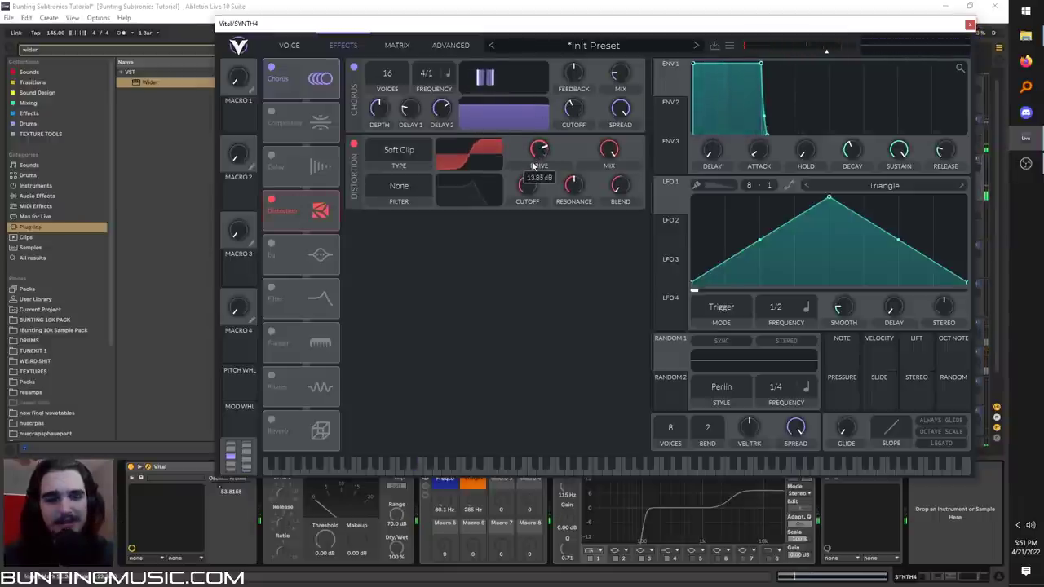
# - Enable the Multiband Compressor and the EQ, and cut the lows by raising the low band's high-pass cutoff
pyautogui.click(271, 111)
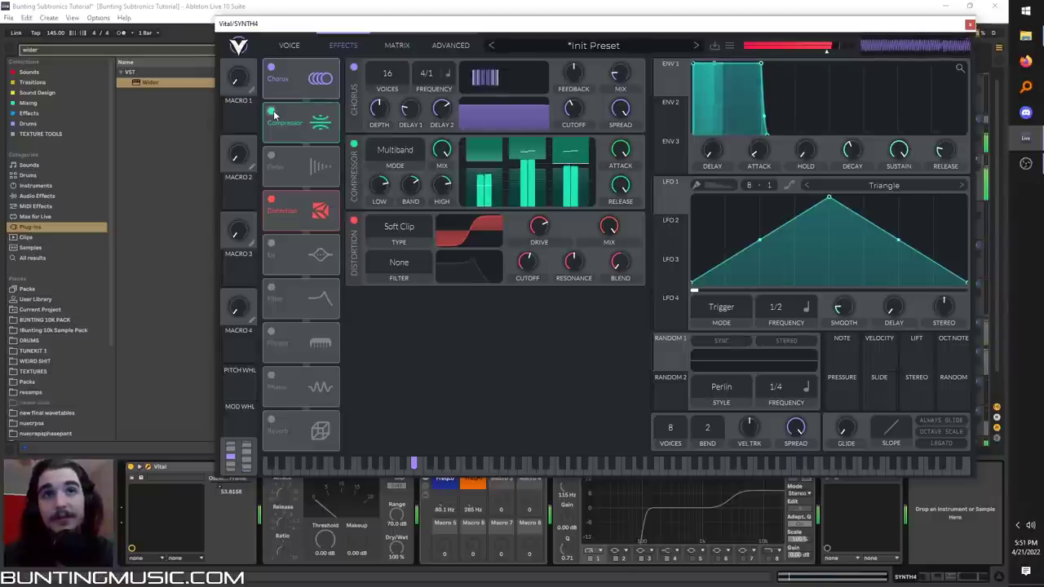
pyautogui.click(271, 243)
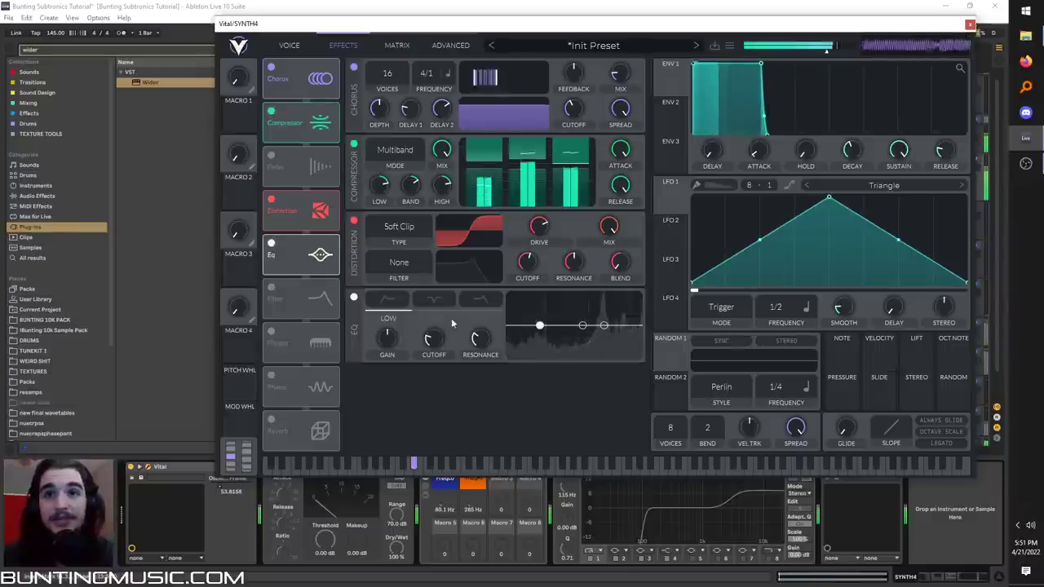
pyautogui.moveTo(429, 344); pyautogui.dragTo(432, 303)
pyautogui.press('space')
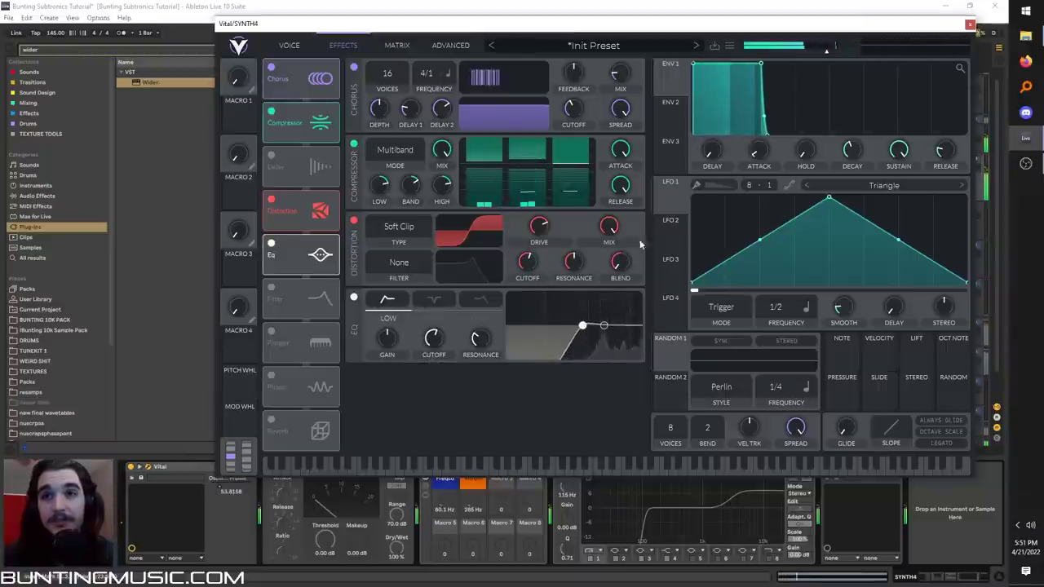
# - Close the Vital window and re-enable Disperser 2 and EQ Eight on SYNTH4 while auditioning the sound
pyautogui.click(969, 25)
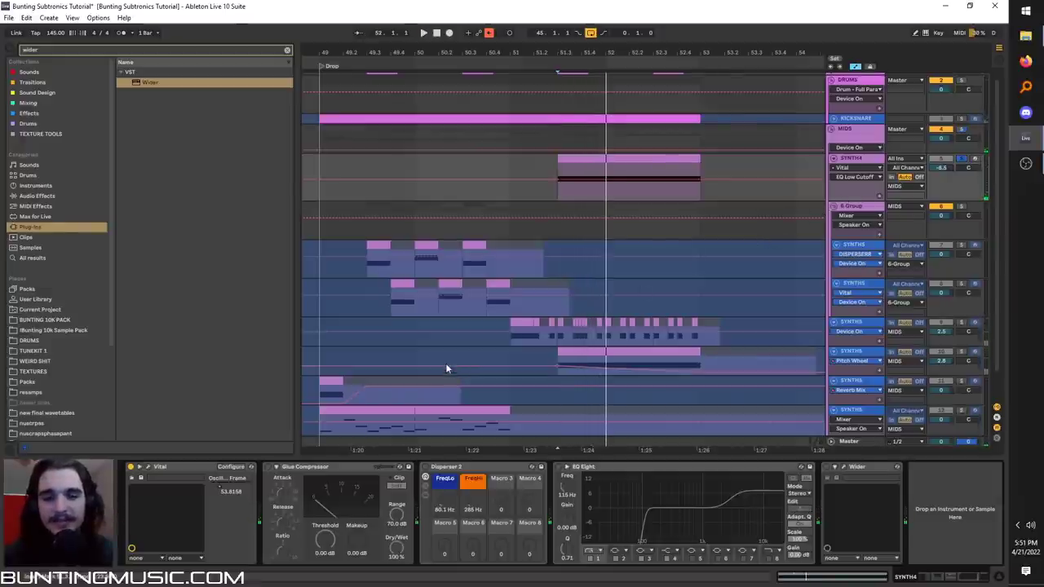
pyautogui.click(425, 467)
pyautogui.press('space')
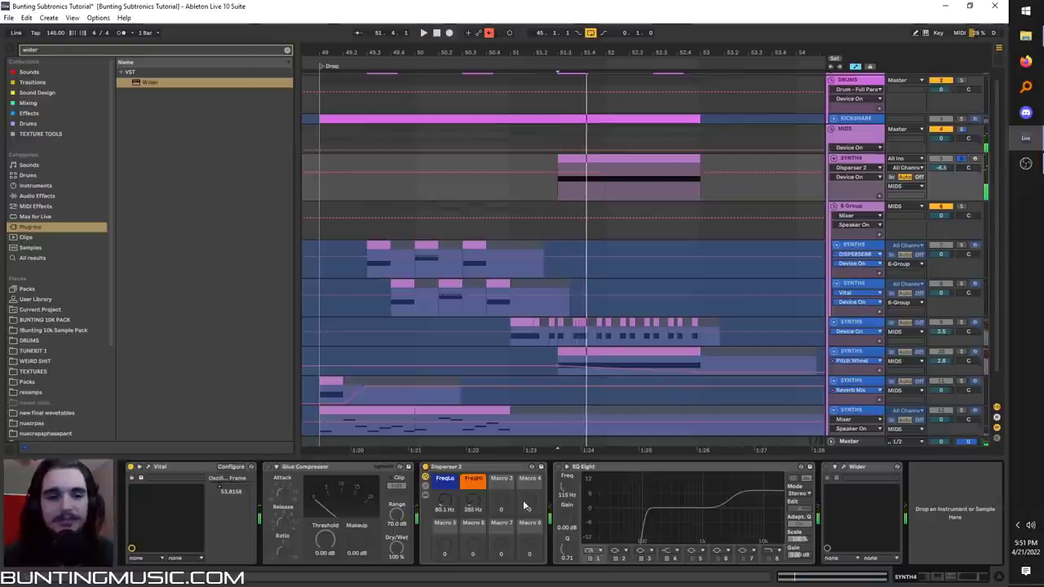
pyautogui.click(560, 466)
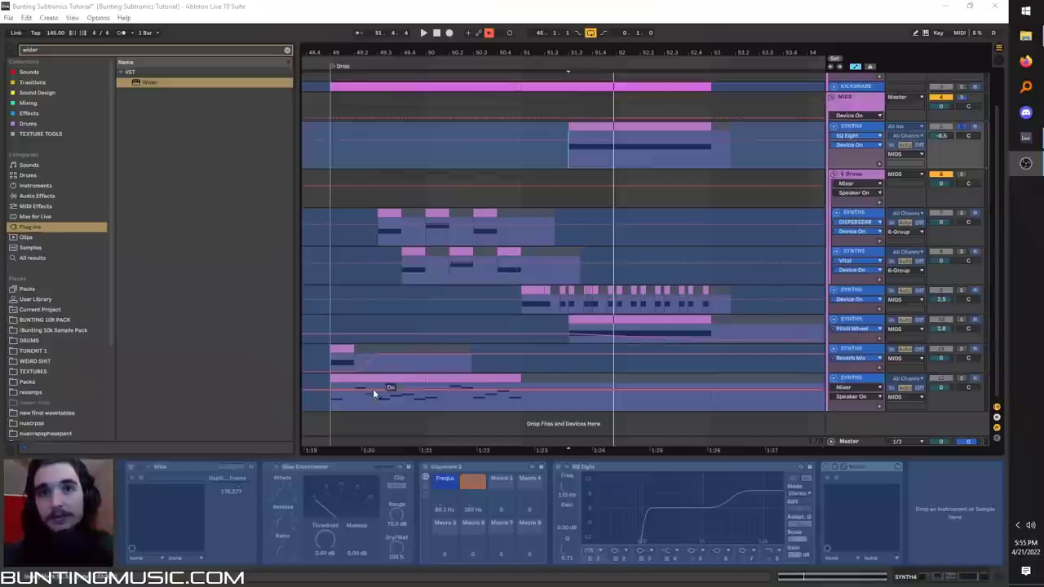
# - Unfreeze the last synth track in the MIDS group and play it soloed from the drop
pyautogui.click(326, 403)
pyautogui.press('space')
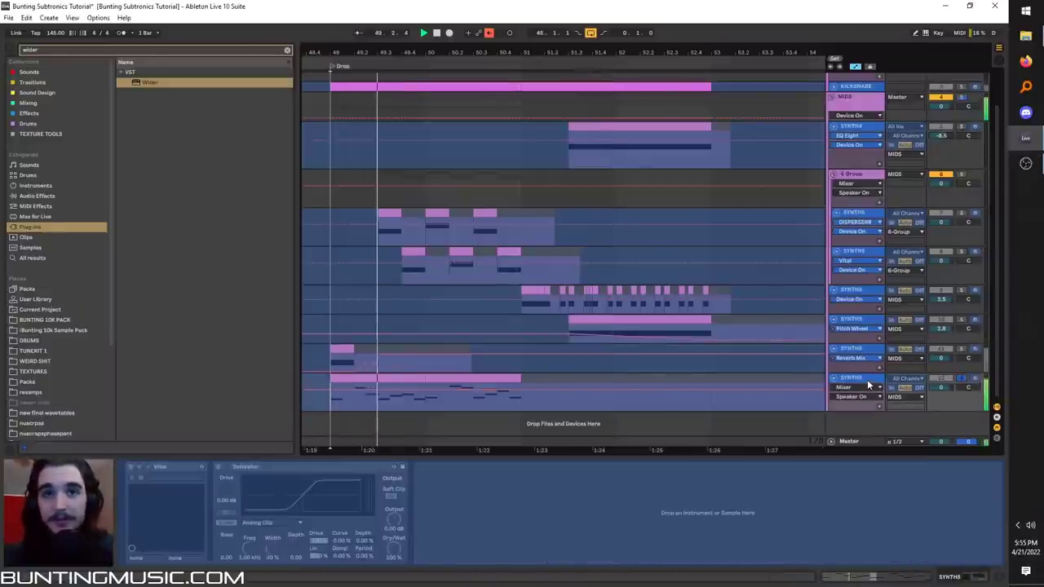
pyautogui.rightClick(869, 382)
pyautogui.click(905, 237)
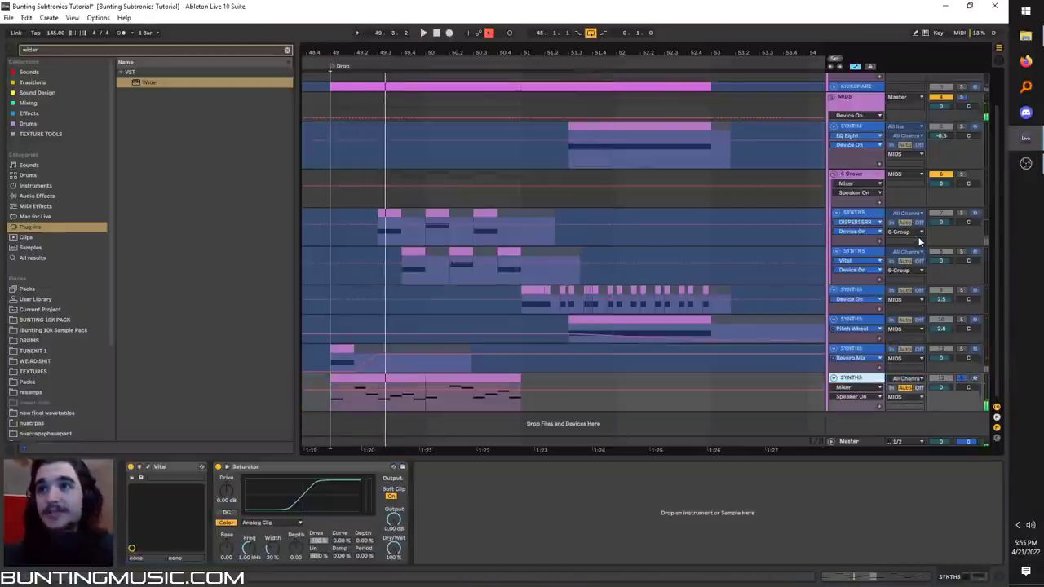
pyautogui.press('space')
pyautogui.click(963, 378)
pyautogui.press('space')
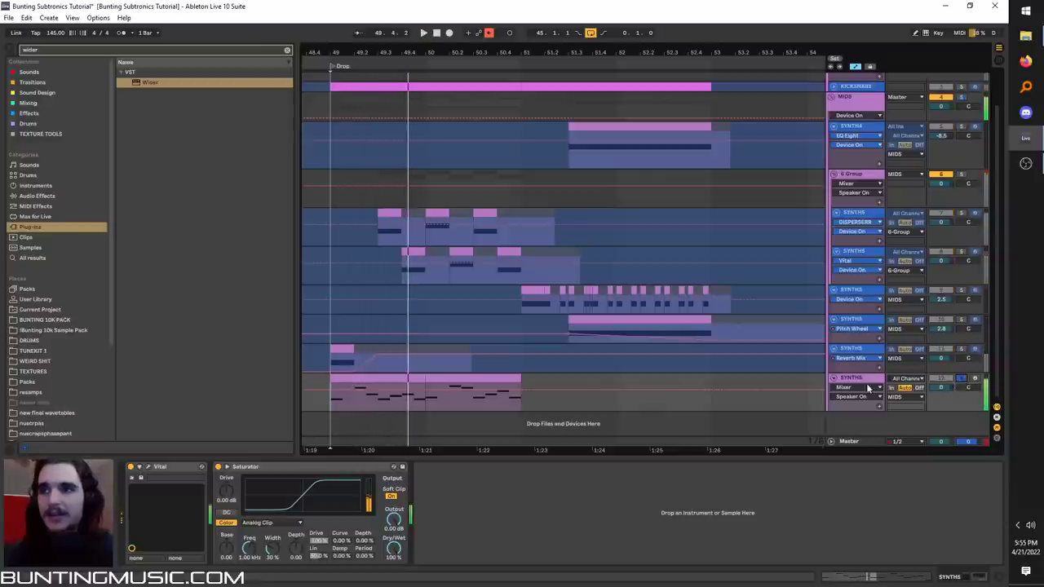
# - Open the Vital on the last synth track and initialize its preset
pyautogui.click(849, 379)
pyautogui.click(143, 467)
pyautogui.click(658, 74)
pyautogui.click(677, 181)
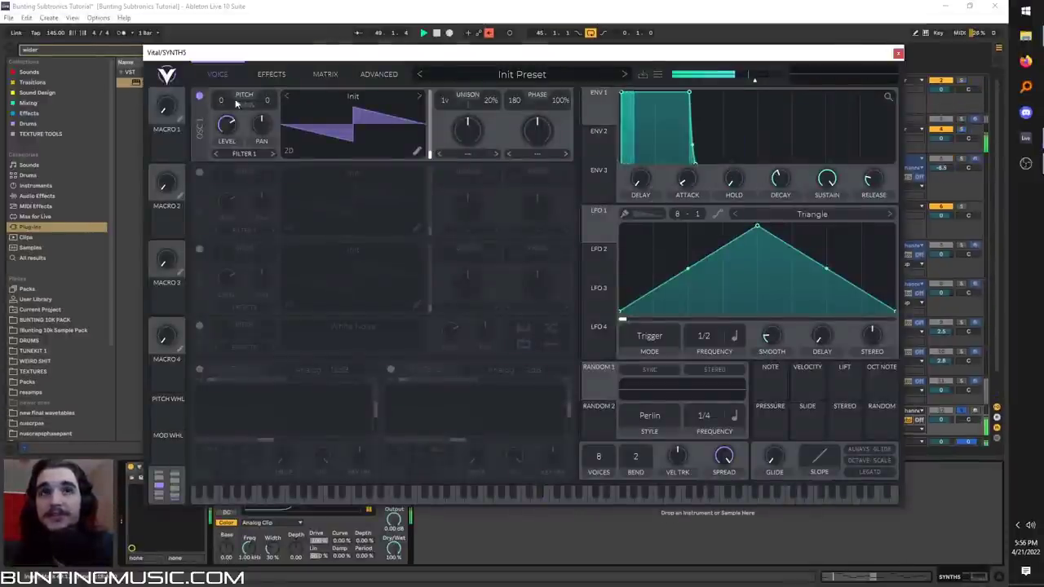
# - Transpose oscillator 1 up 12 semitones and shape envelope 1 into a short pluck with no sustain
pyautogui.moveTo(224, 100); pyautogui.dragTo(225, 92)
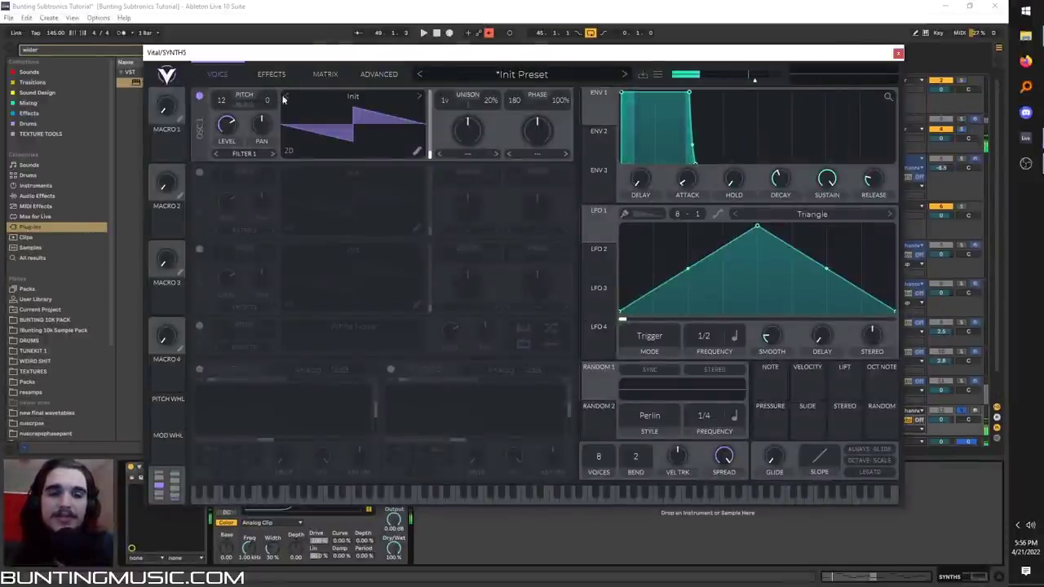
pyautogui.press('space')
pyautogui.moveTo(689, 94); pyautogui.dragTo(626, 165)
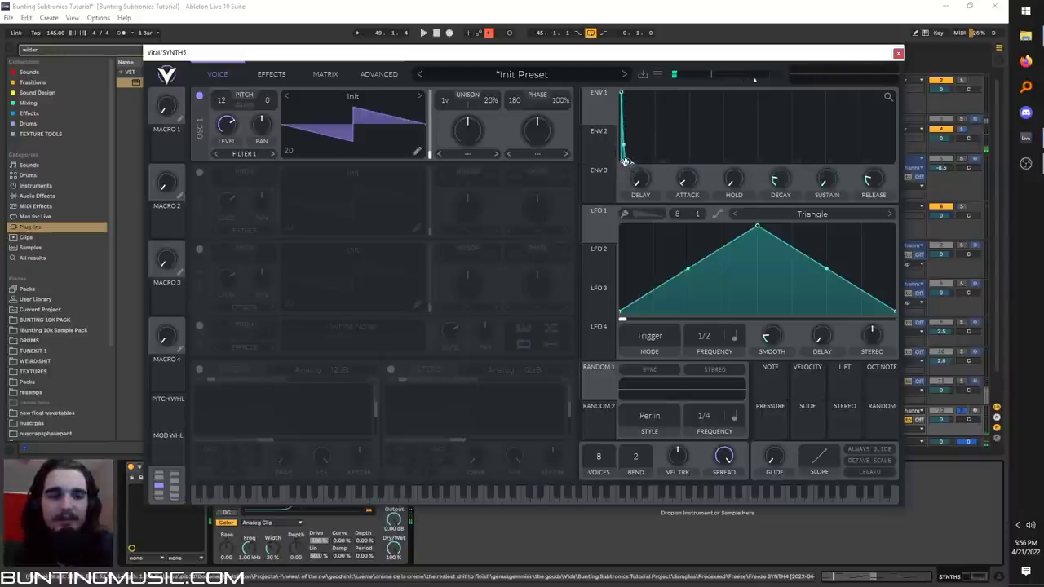
# - Add a Flanger with its frequency set to Freeze, offset at minimum and feedback at about -76%
pyautogui.click(262, 81)
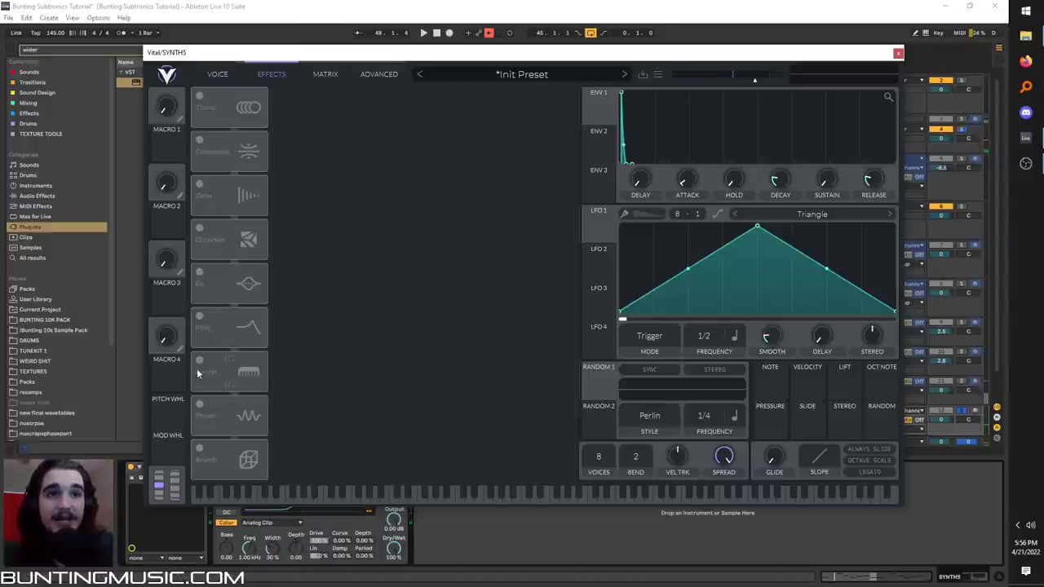
pyautogui.click(200, 361)
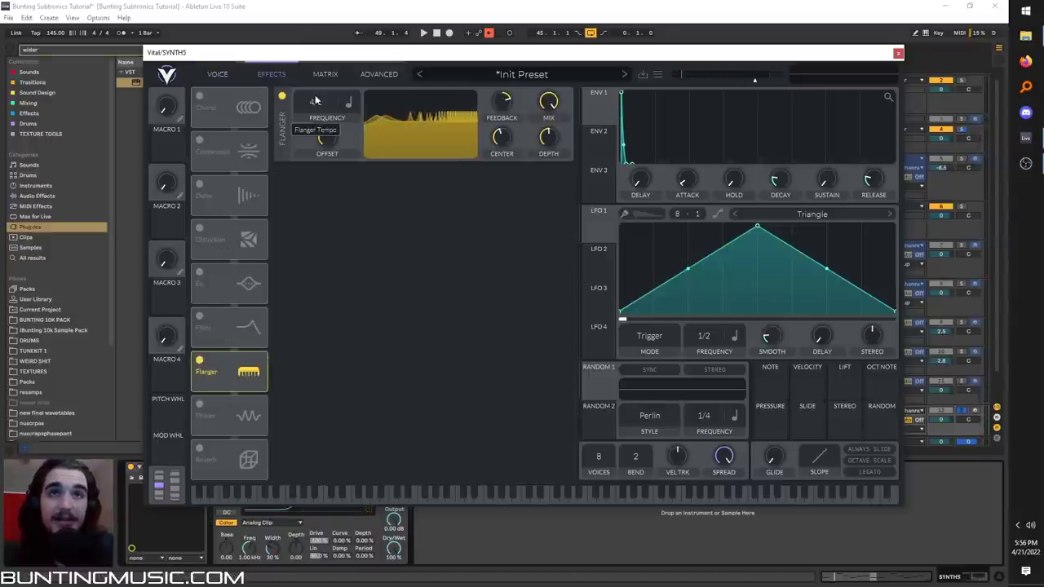
pyautogui.press('space')
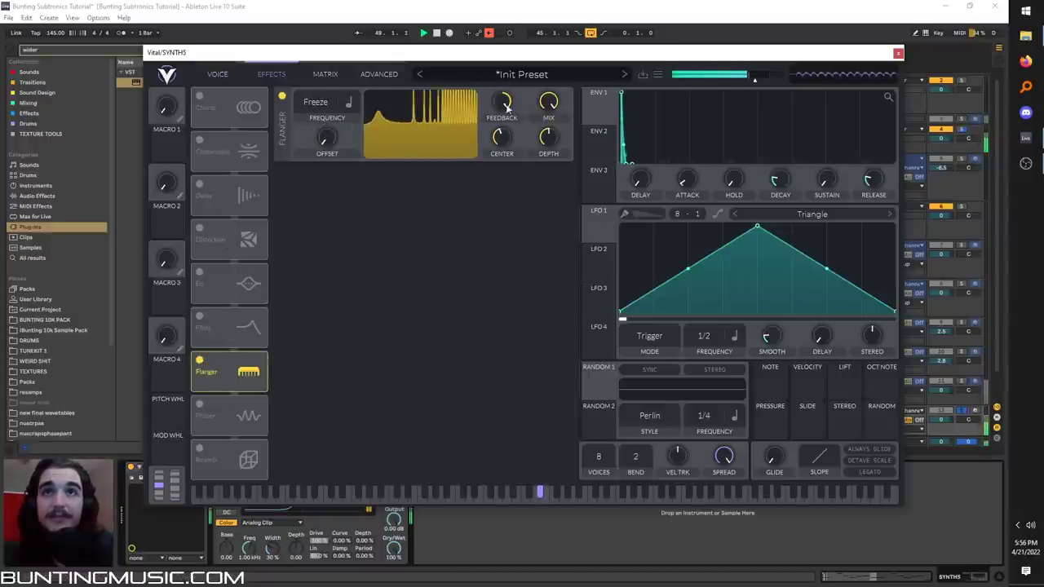
pyautogui.moveTo(502, 135)
pyautogui.moveTo(502, 102)
pyautogui.mouseDown()
pyautogui.moveTo(490, 203)
pyautogui.moveTo(501, 101)
pyautogui.mouseUp()
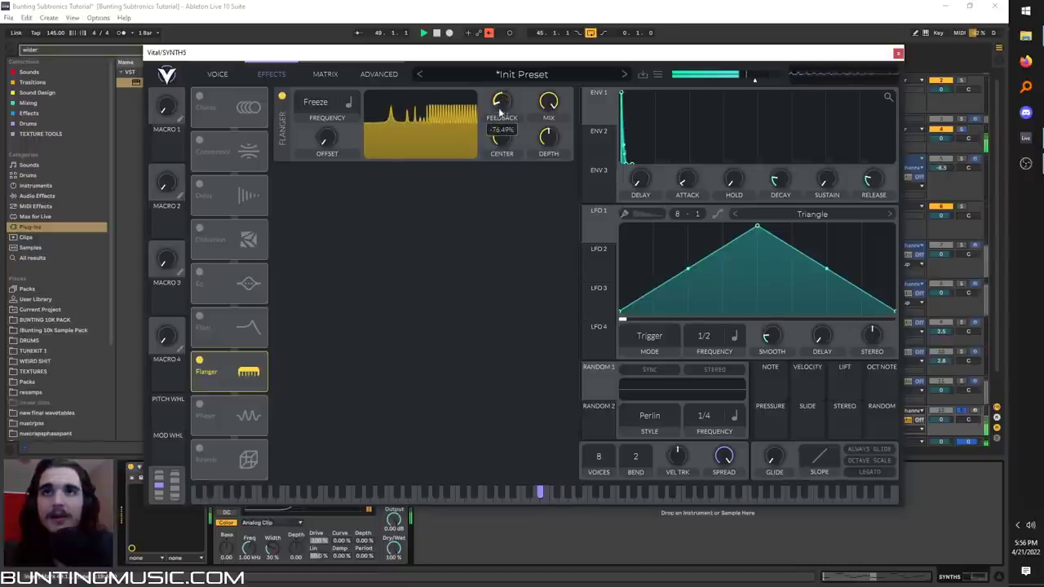
# - Add a Chorus set to Freeze, with reduced depth, feedback around 66% and a lower Delay 2
pyautogui.click(200, 95)
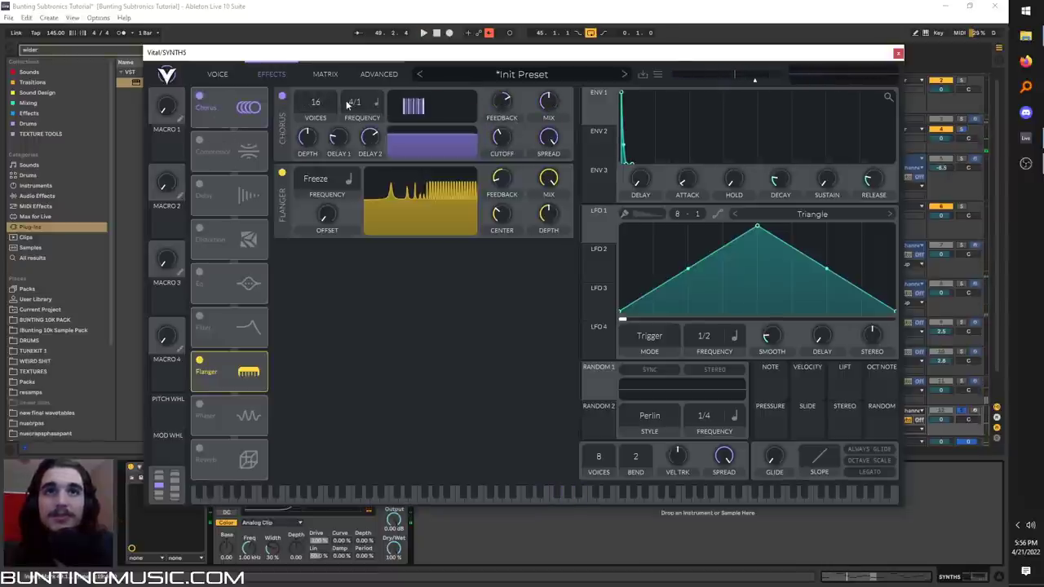
pyautogui.press('space')
pyautogui.moveTo(501, 101); pyautogui.dragTo(501, 84)
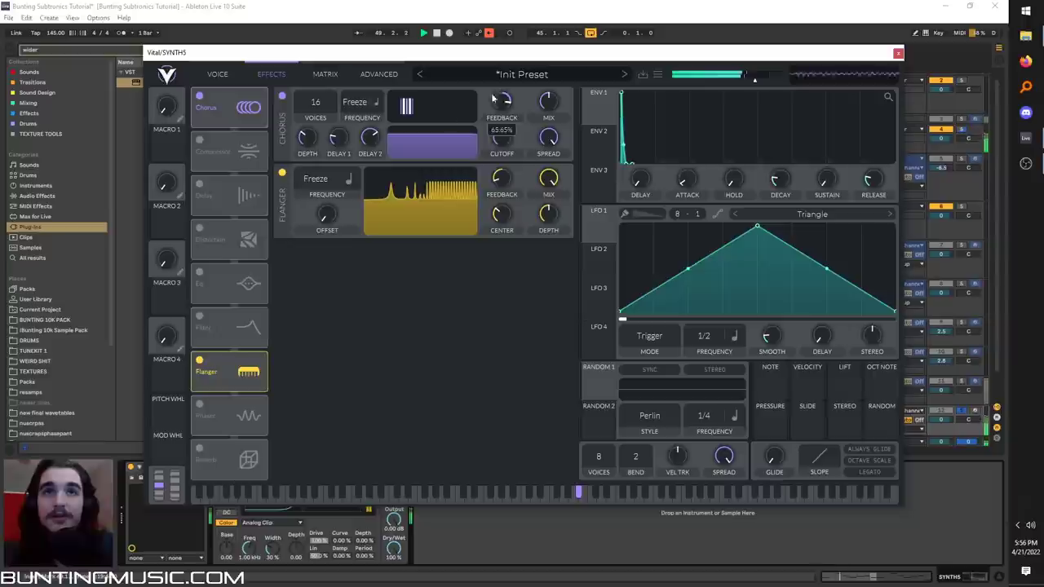
pyautogui.moveTo(369, 137); pyautogui.dragTo(358, 164)
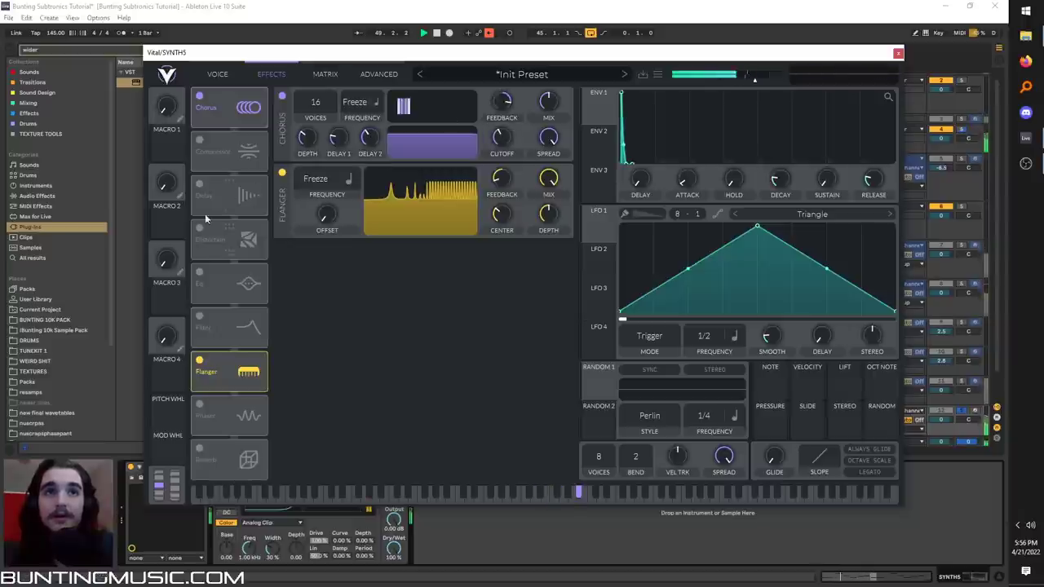
# - Add a Mono Delay with a time of 0.009 secs and a Soft Clip Distortion with its drive near maximum
pyautogui.click(199, 184)
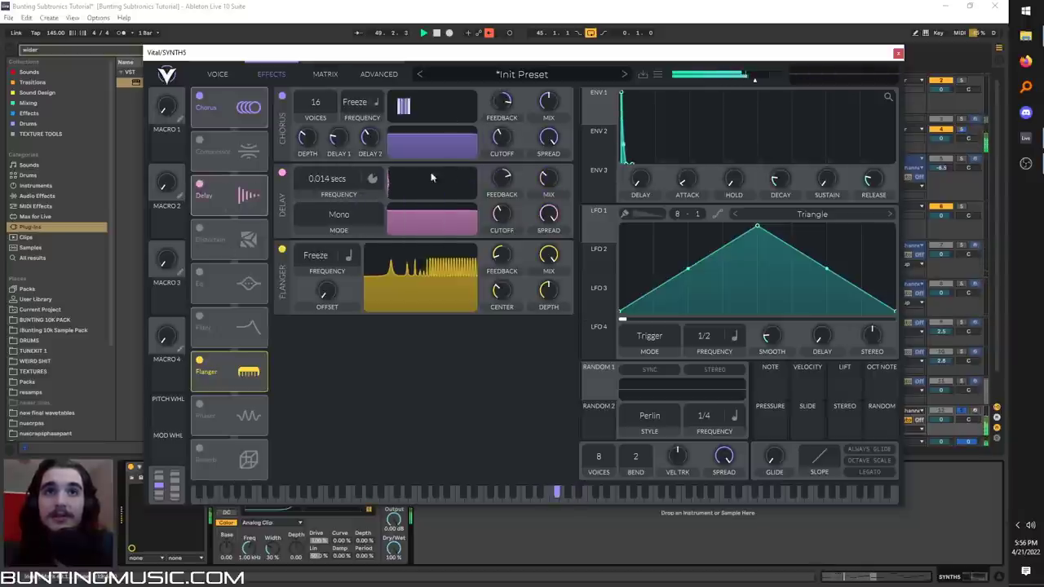
pyautogui.moveTo(514, 155); pyautogui.dragTo(511, 164)
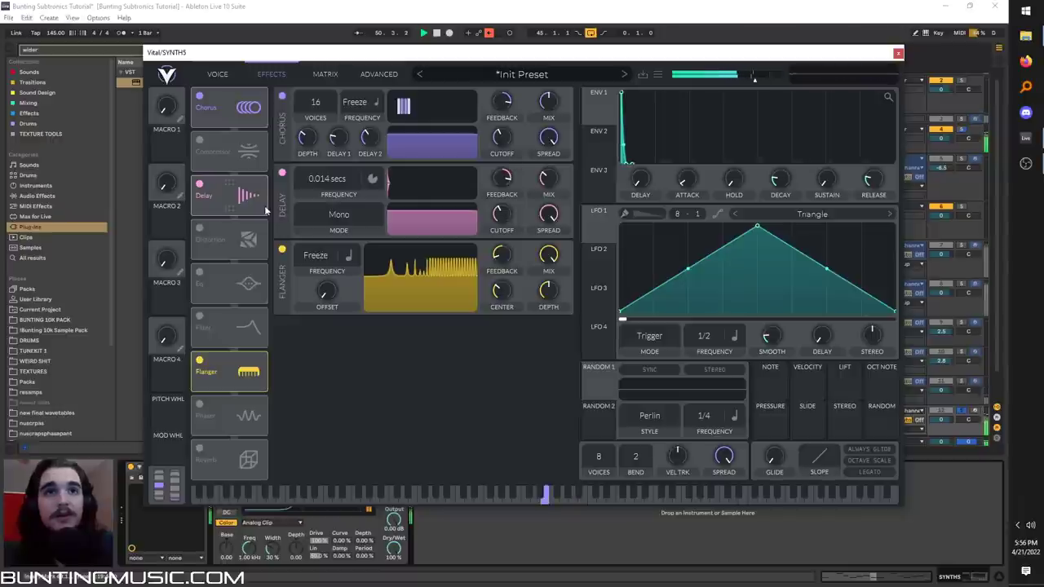
pyautogui.click(200, 227)
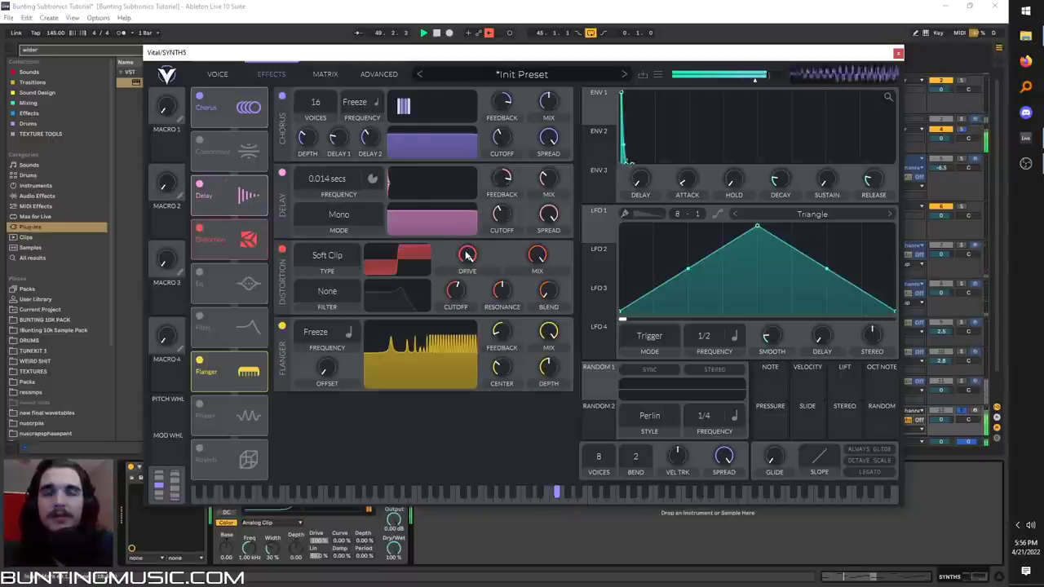
pyautogui.moveTo(466, 251); pyautogui.dragTo(466, 247)
pyautogui.moveTo(343, 188); pyautogui.dragTo(338, 178)
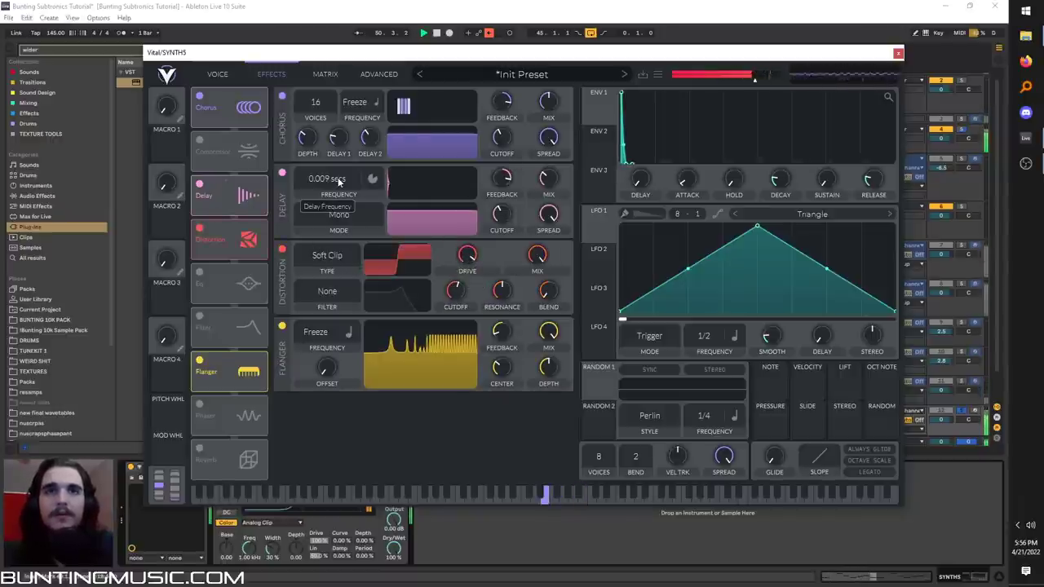
# - Set the Delay time to 0.010 secs and add a Multiband Compressor between the Delay and the Distortion in the effects chain
pyautogui.moveTo(336, 181); pyautogui.dragTo(338, 175)
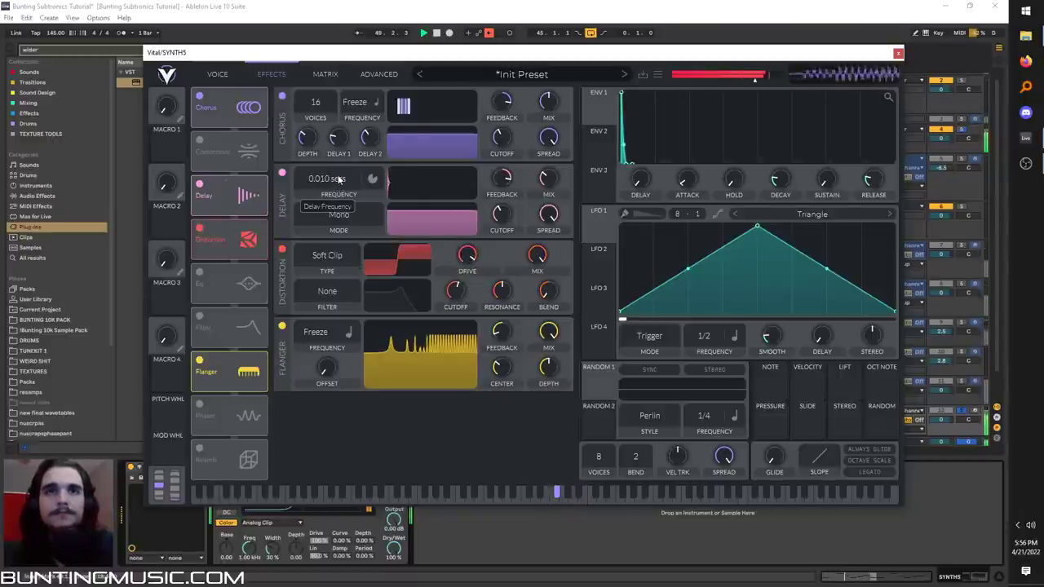
pyautogui.click(199, 140)
pyautogui.moveTo(214, 150); pyautogui.dragTo(214, 235)
pyautogui.moveTo(548, 333); pyautogui.dragTo(555, 269)
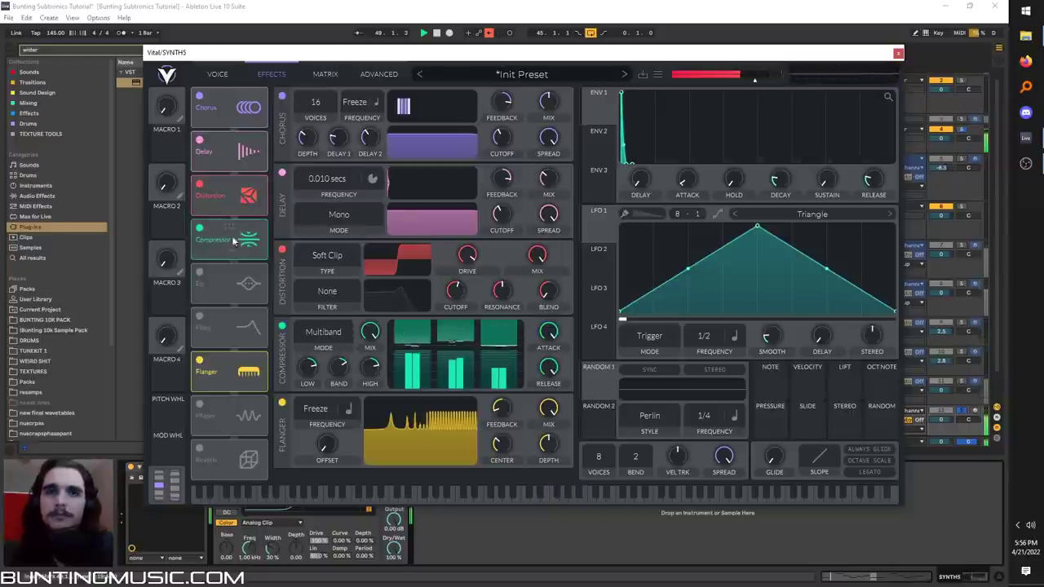
pyautogui.click(200, 229)
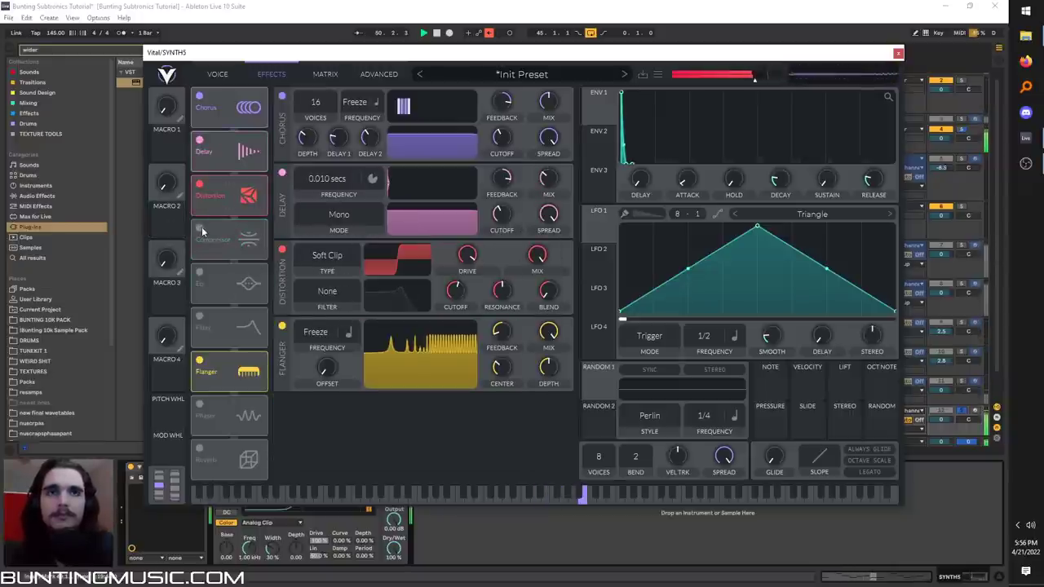
pyautogui.click(203, 232)
pyautogui.moveTo(206, 236); pyautogui.dragTo(230, 189)
pyautogui.click(199, 185)
pyautogui.click(199, 185)
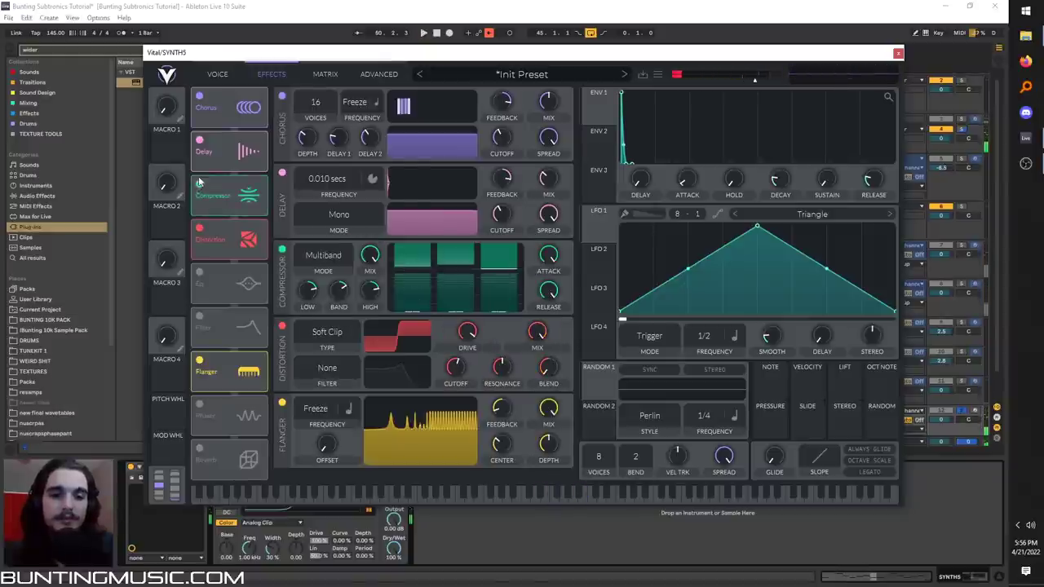
pyautogui.click(243, 76)
pyautogui.click(265, 75)
pyautogui.hotkey('alt', 'space')
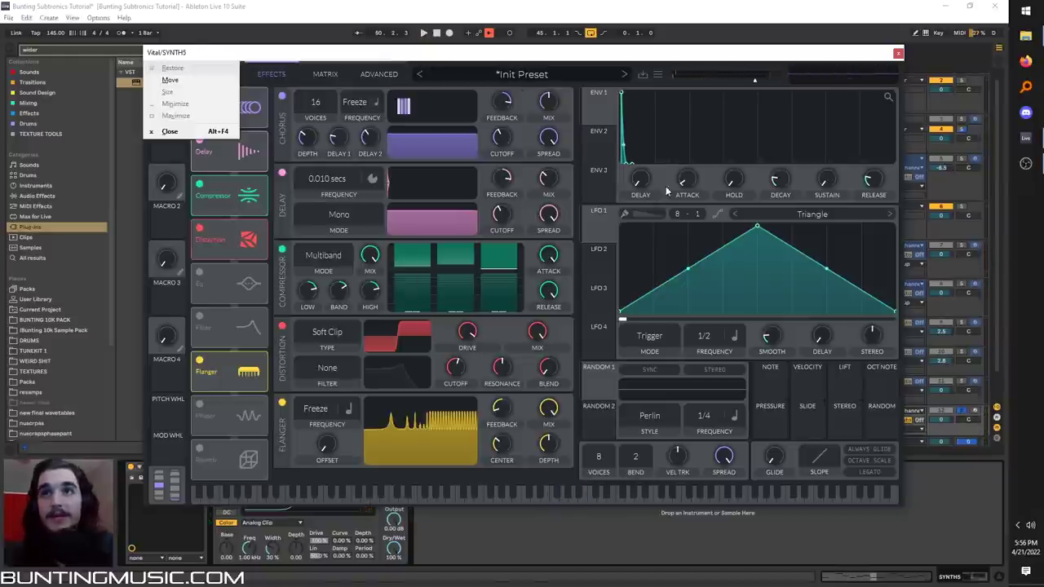
pyautogui.click(532, 58)
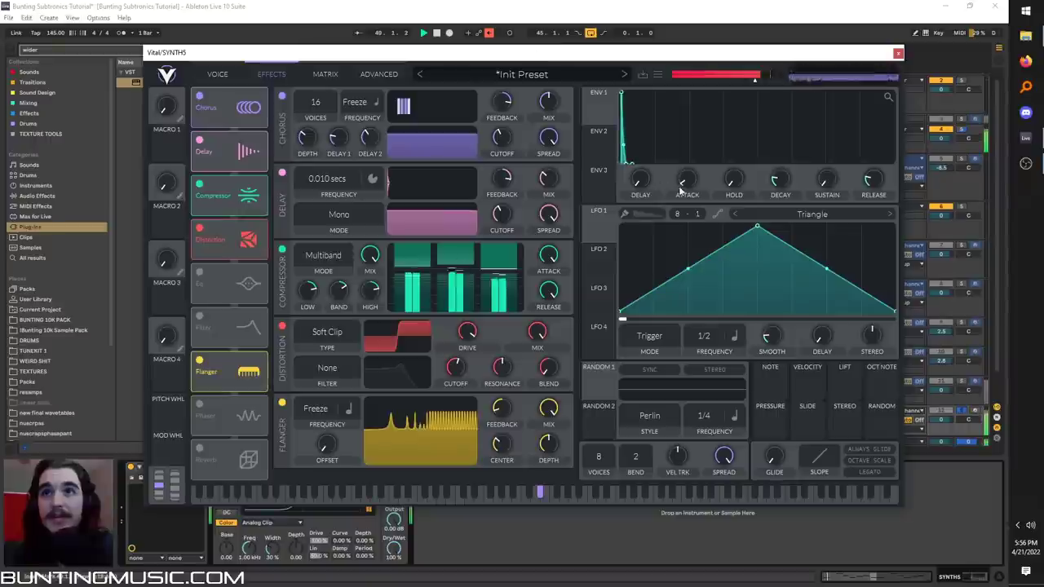
# - Shorten the Delay time to 0.003 secs and add a Reverb with its mix at 15%, closing the synth window
pyautogui.moveTo(682, 181); pyautogui.dragTo(685, 170)
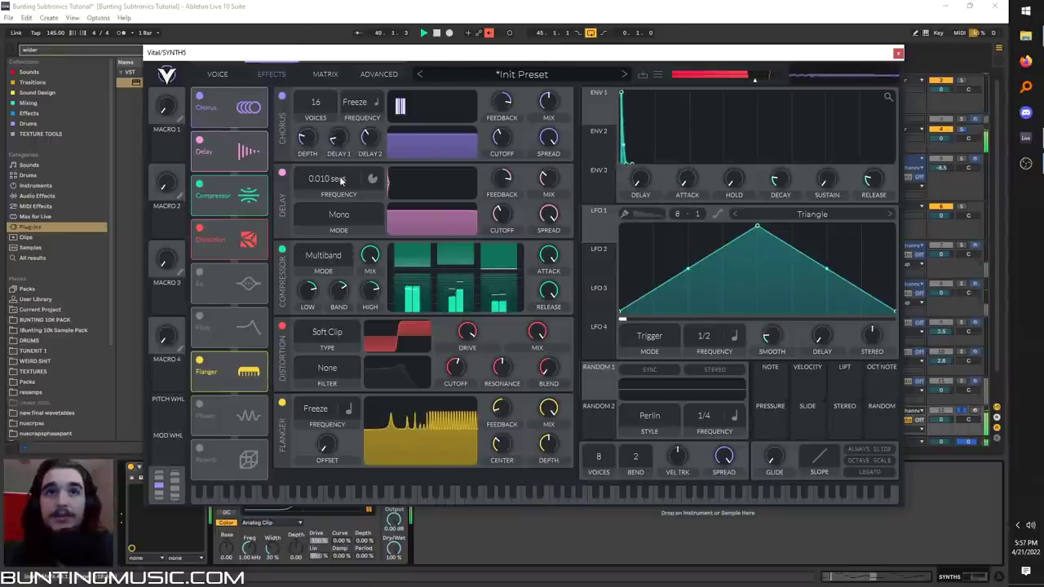
pyautogui.moveTo(343, 179); pyautogui.dragTo(344, 163)
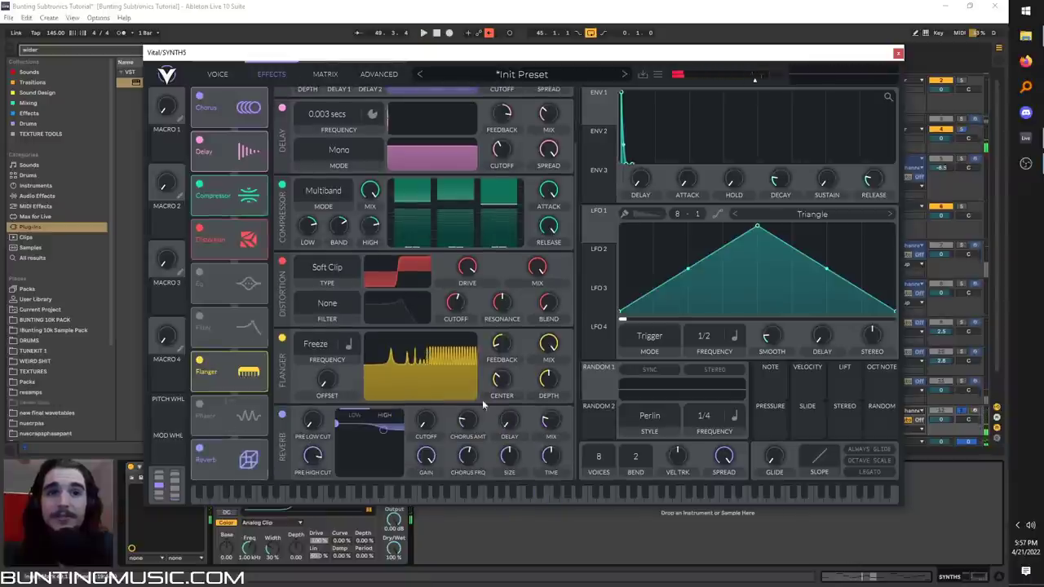
pyautogui.scroll(-2, 545, 456)
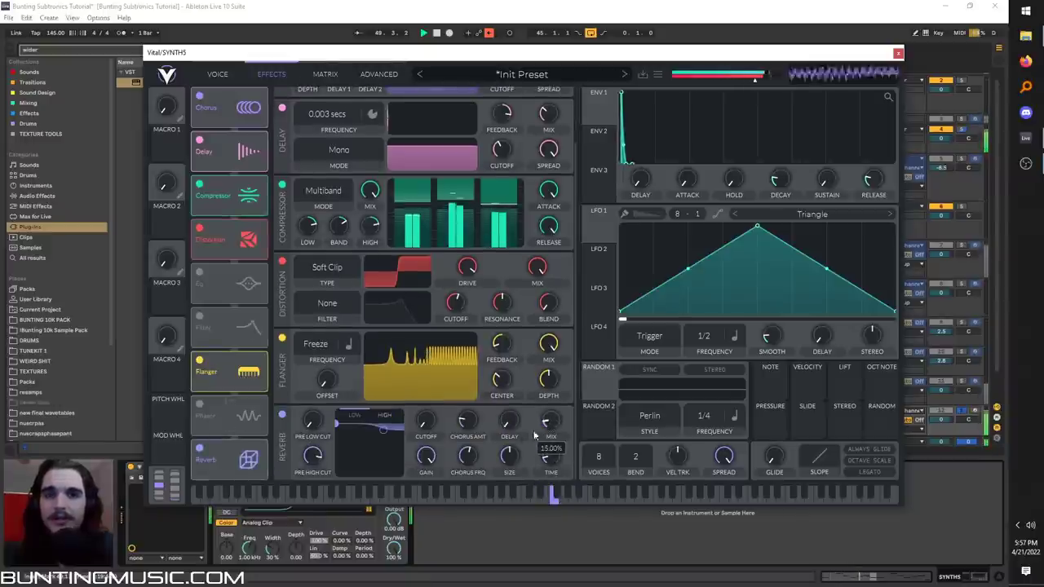
pyautogui.click(898, 53)
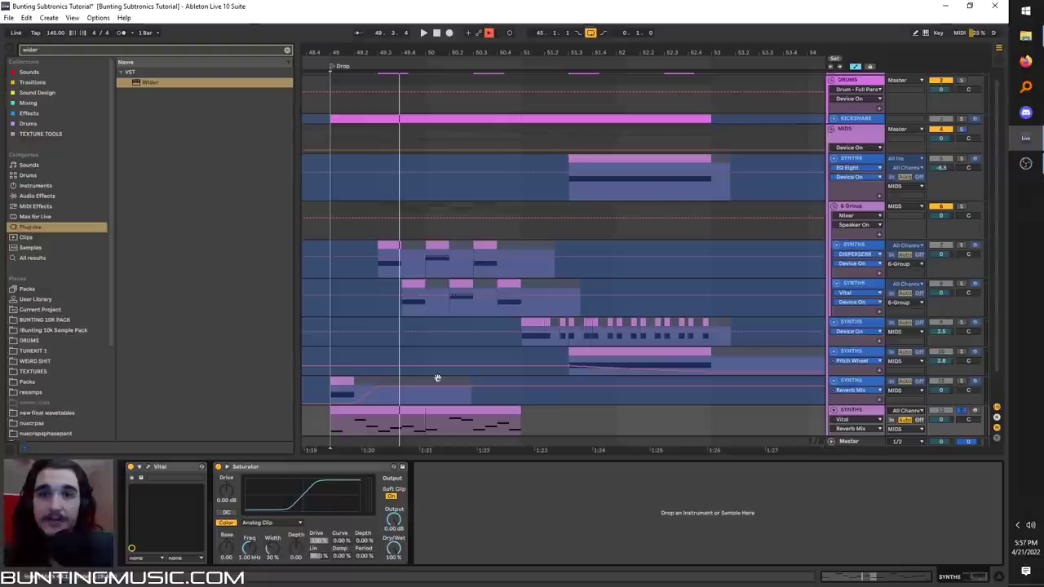
# - Look over the drop's synth tracks and their clips in the arrangement, from the melody layer up to the drums
pyautogui.scroll(-2, 356, 413)
pyautogui.scroll(-3, 361, 392)
pyautogui.scroll(2, 367, 388)
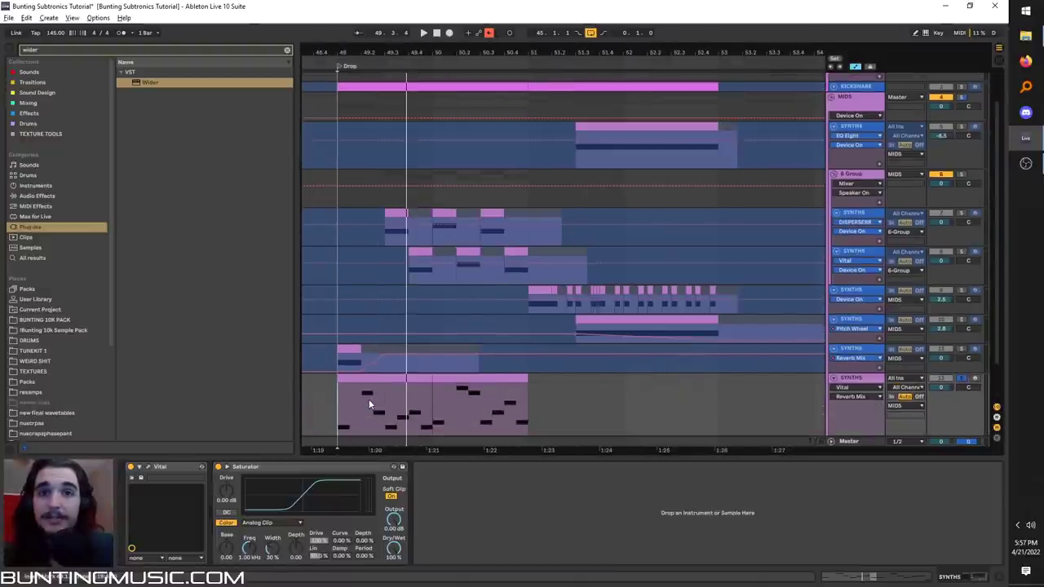
pyautogui.scroll(3, 369, 398)
pyautogui.scroll(-1, 360, 341)
pyautogui.scroll(-3, 357, 367)
pyautogui.hscroll(-1, 358, 365)
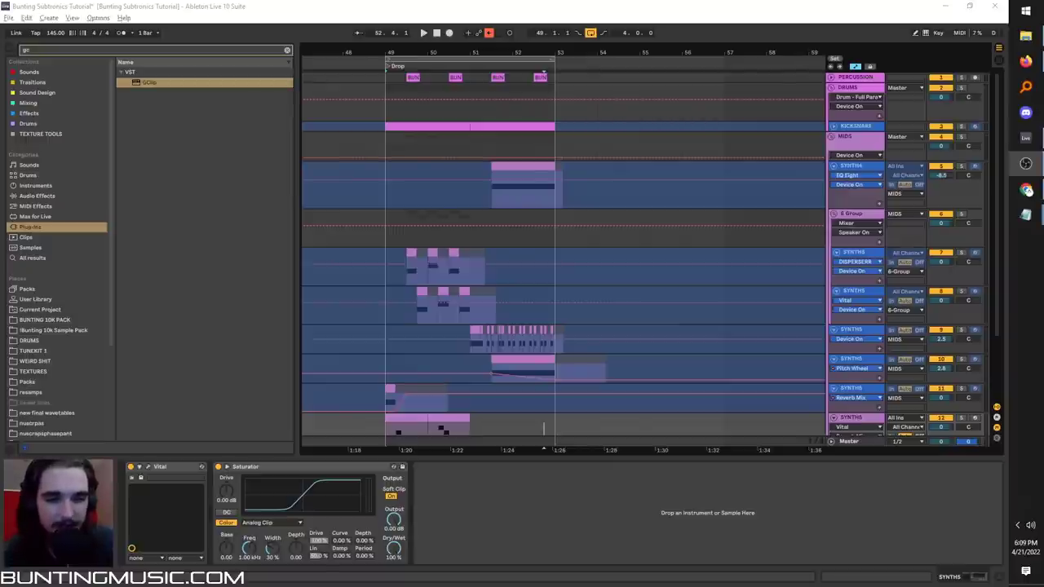
pyautogui.scroll(-3, 694, 371)
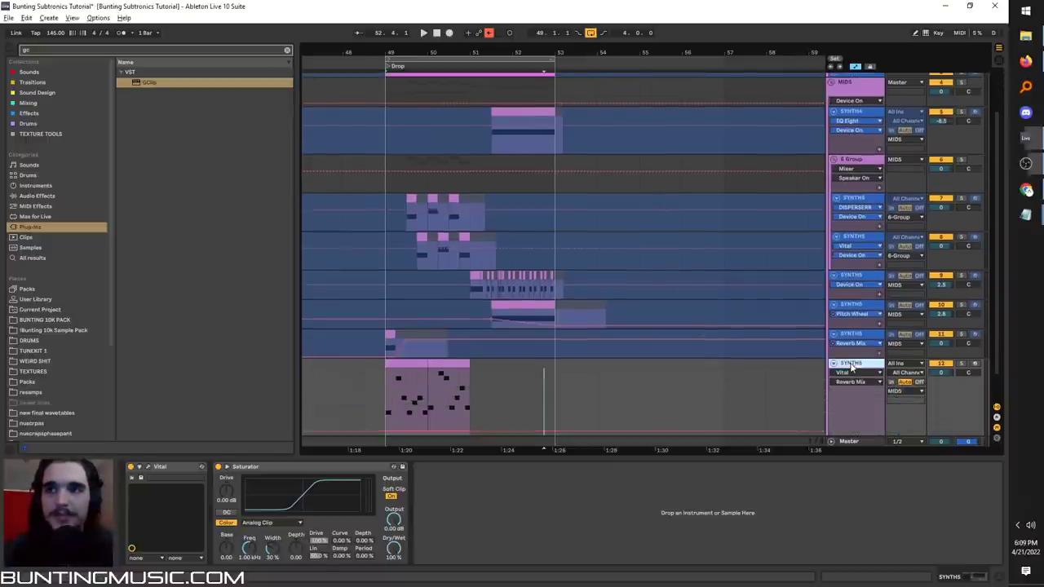
pyautogui.click(854, 335)
pyautogui.scroll(3, 855, 338)
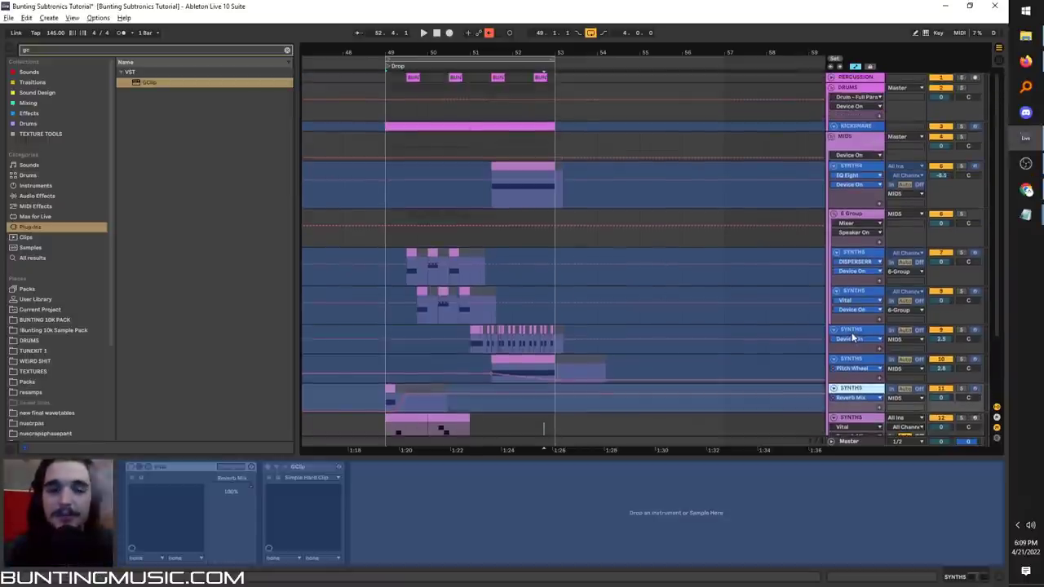
# - Switch to Chrome to view the Patreon membership and music lessons pages, and to Firefox for the Discord, Facebook and Reddit community pages
pyautogui.click(1027, 189)
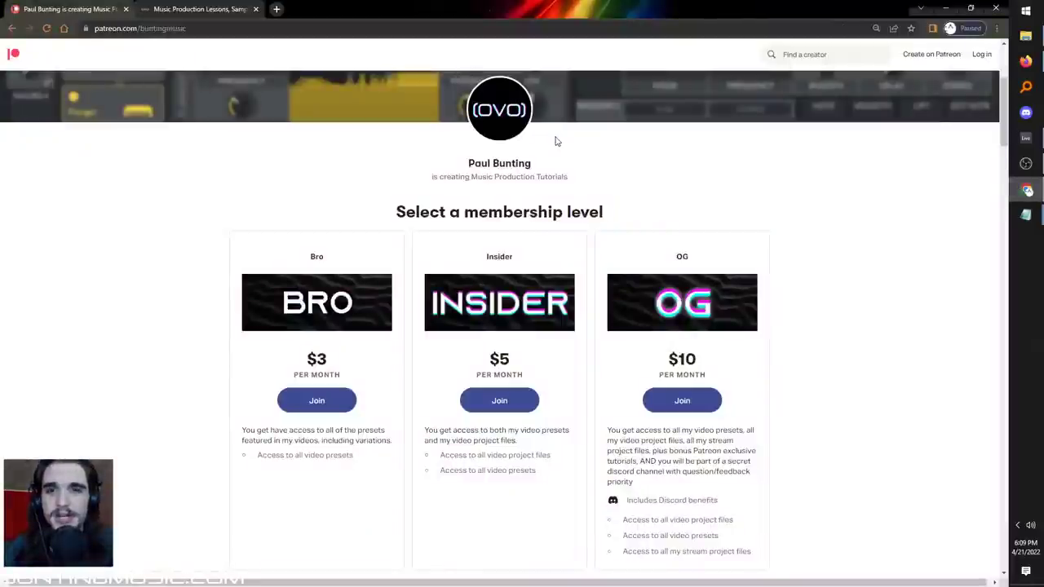
pyautogui.click(189, 8)
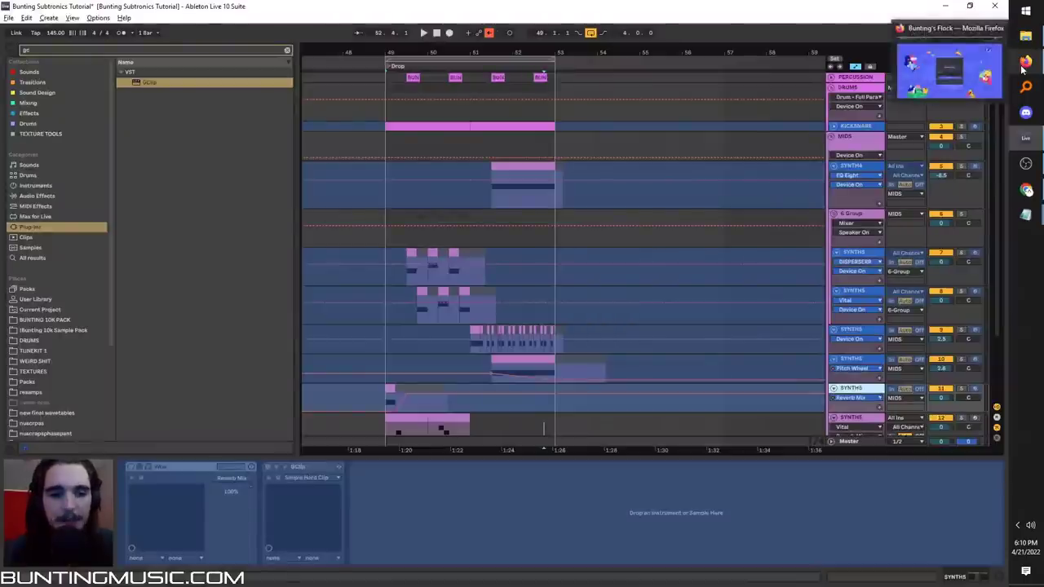
pyautogui.click(1024, 70)
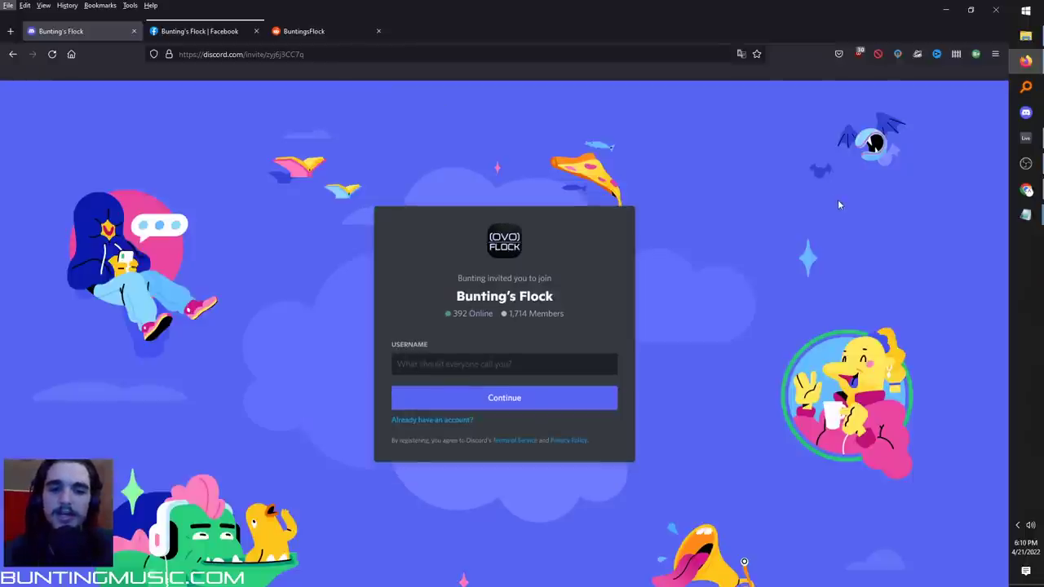
pyautogui.click(331, 341)
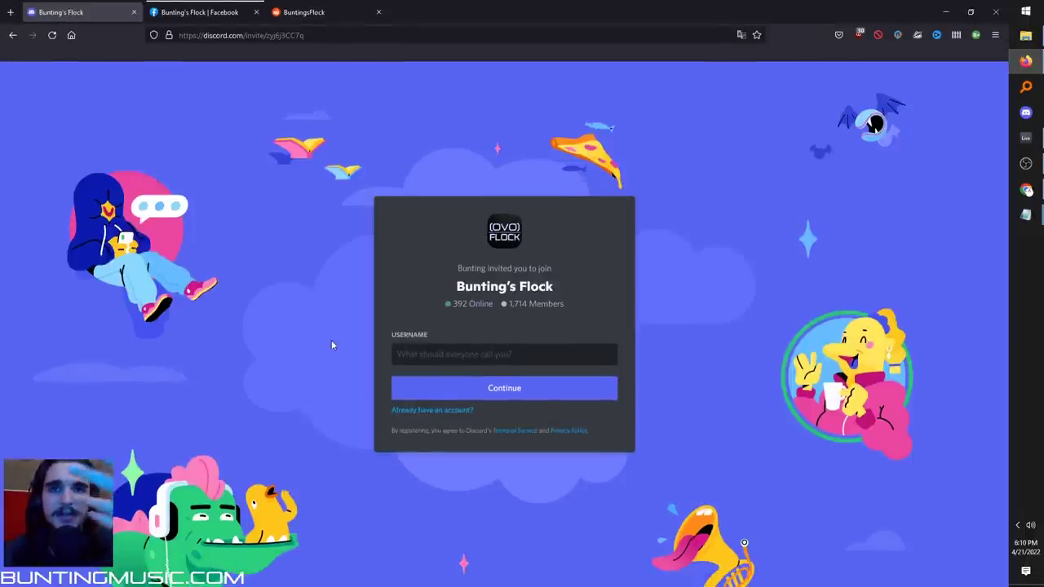
pyautogui.click(204, 13)
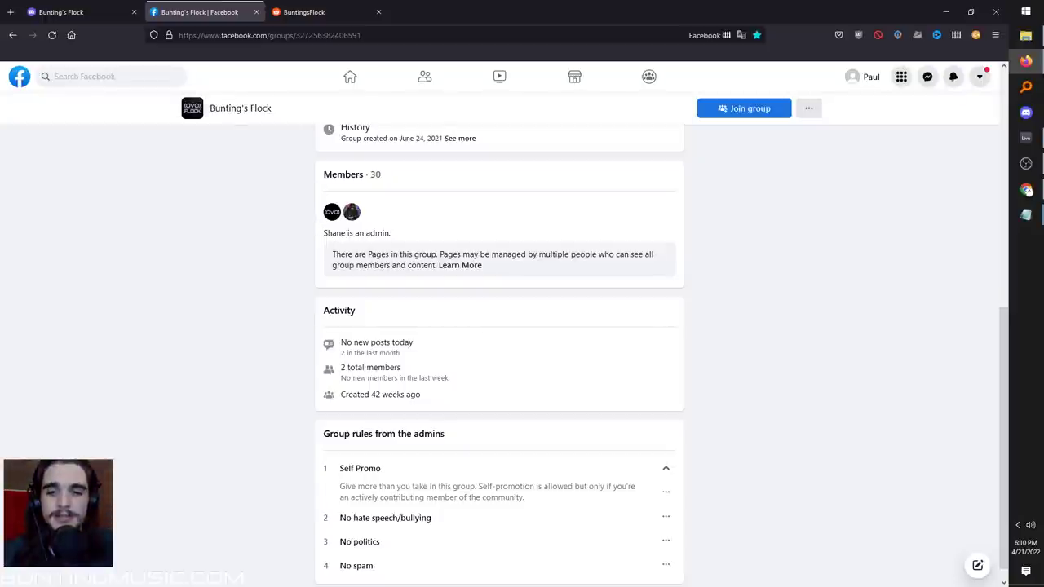
pyautogui.click(310, 6)
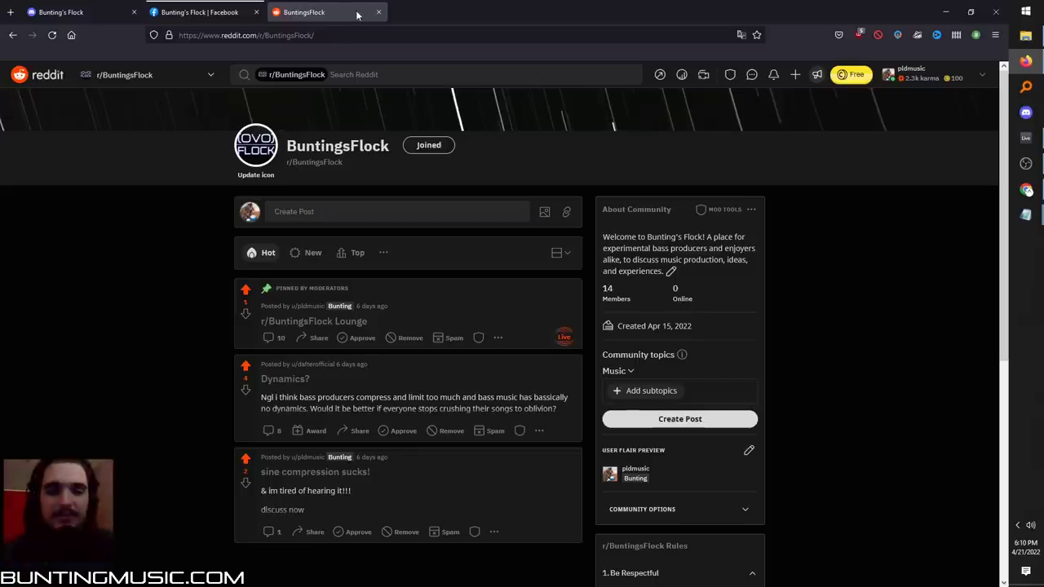
pyautogui.click(204, 12)
pyautogui.click(81, 10)
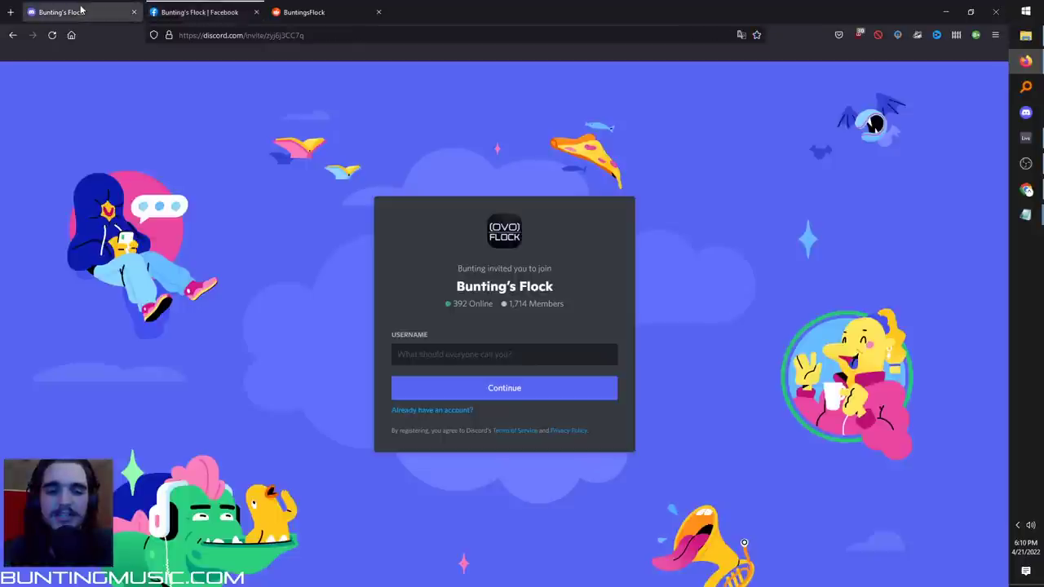